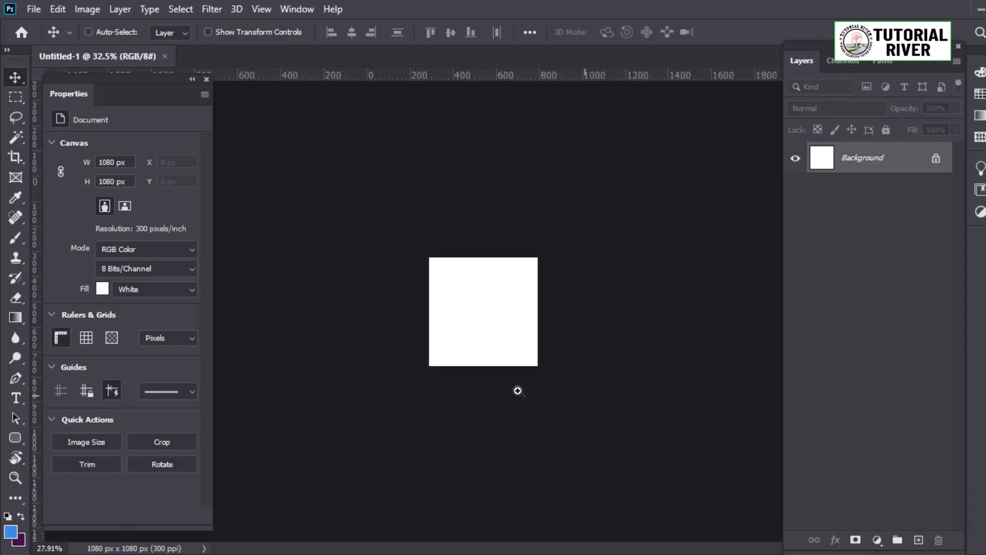
# Step: Flip the placed building photo horizontally and commit it
pyautogui.scroll(4, 560, 396)
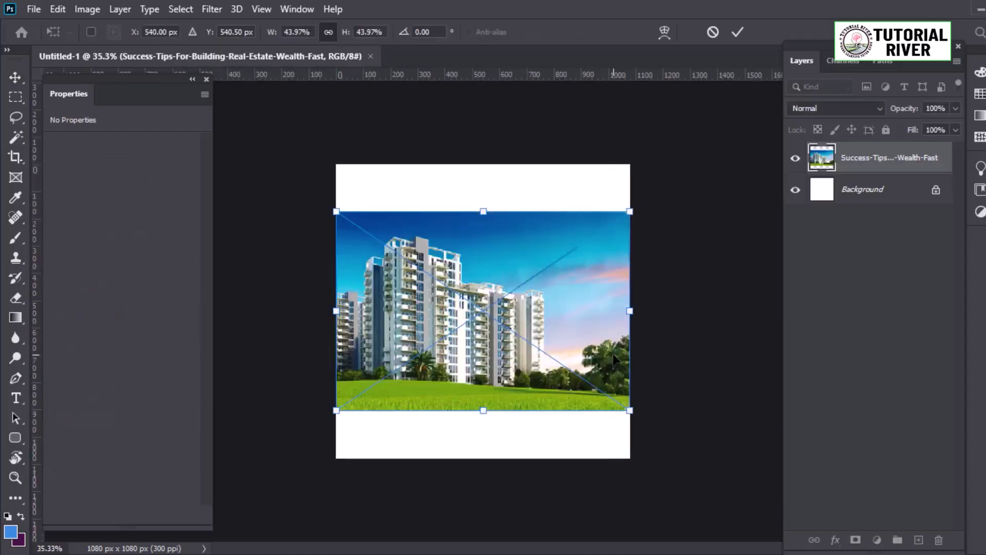
pyautogui.rightClick(568, 342)
pyautogui.click(591, 317)
pyautogui.press('Return')
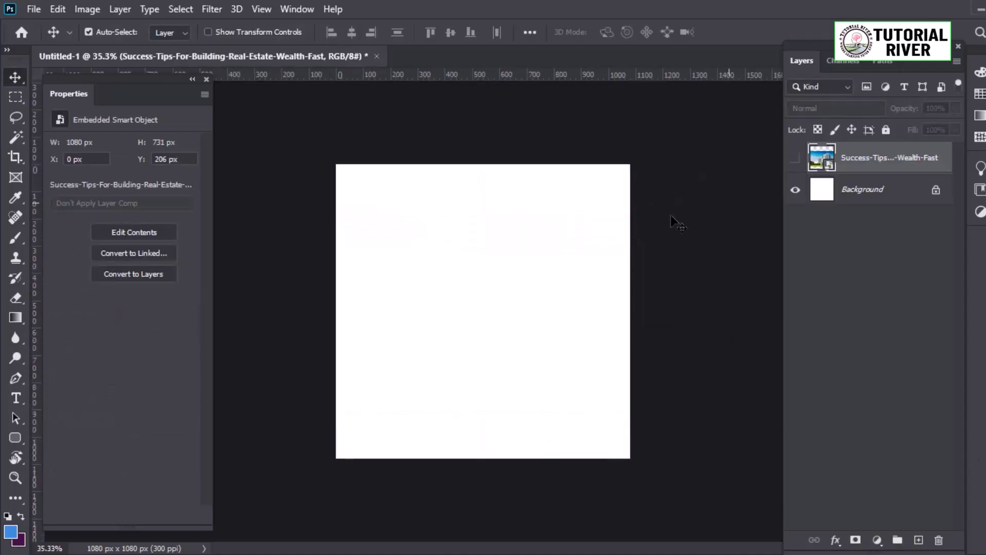
pyautogui.scroll(3, 383, 220)
# Step: Add a 'real estate' headline near the top-left, move it higher, and enlarge it
pyautogui.press('t')
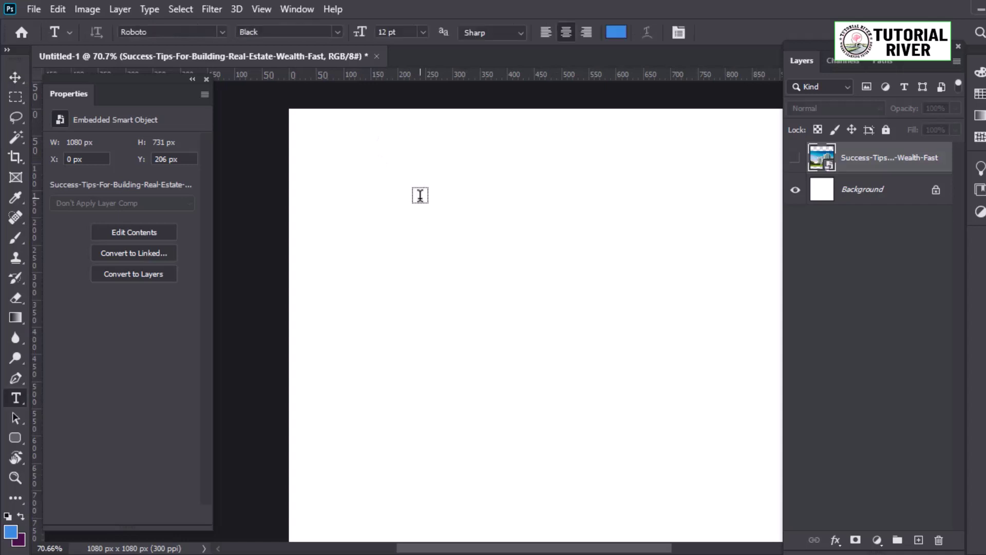
pyautogui.click(377, 211)
pyautogui.write('REAL')
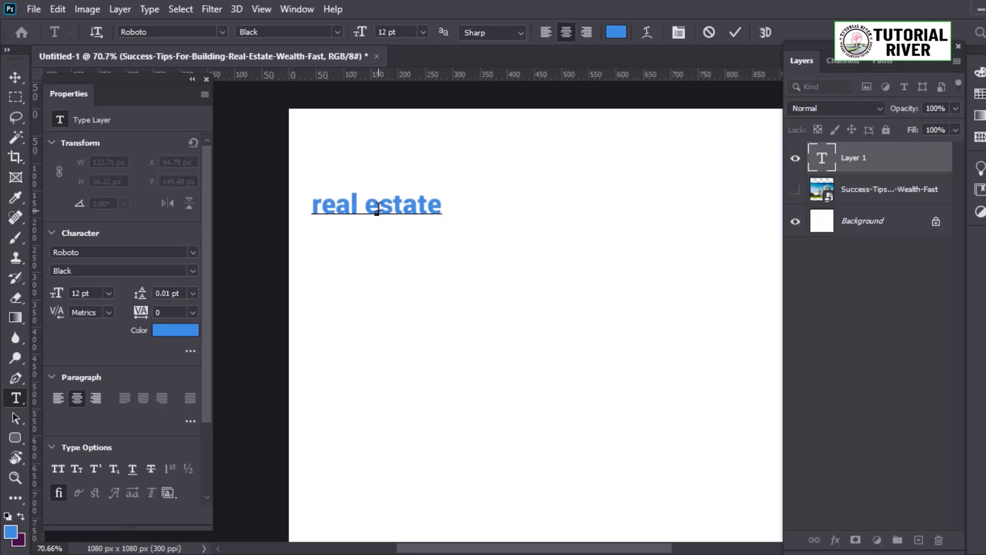
pyautogui.click(16, 78)
pyautogui.moveTo(417, 220)
pyautogui.mouseDown()
pyautogui.moveTo(428, 181)
pyautogui.moveTo(497, 148)
pyautogui.moveTo(464, 221)
pyautogui.mouseUp()
pyautogui.hotkey('ctrl', 't')
pyautogui.press('Return')
# Step: Duplicate the headline layer and retype the copy as 'building'
pyautogui.hotkey('ctrl', 'j')
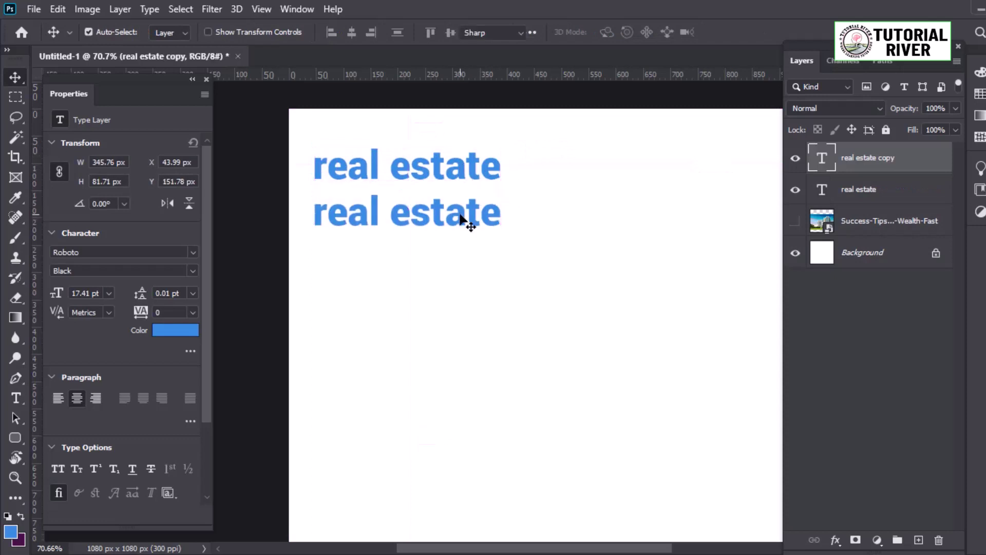
pyautogui.doubleClick(460, 211)
pyautogui.press('BackSpace')
pyautogui.write('bui')
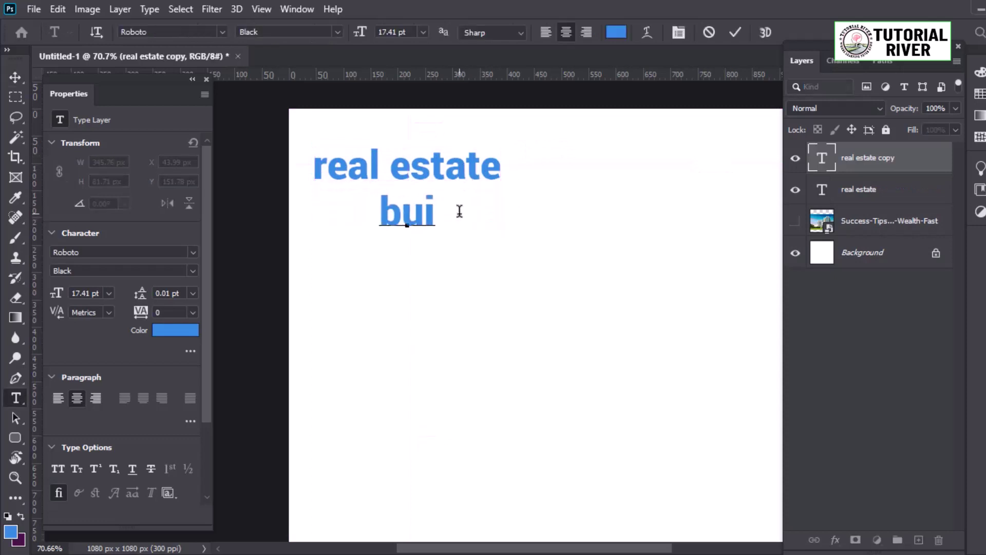
pyautogui.write('lding')
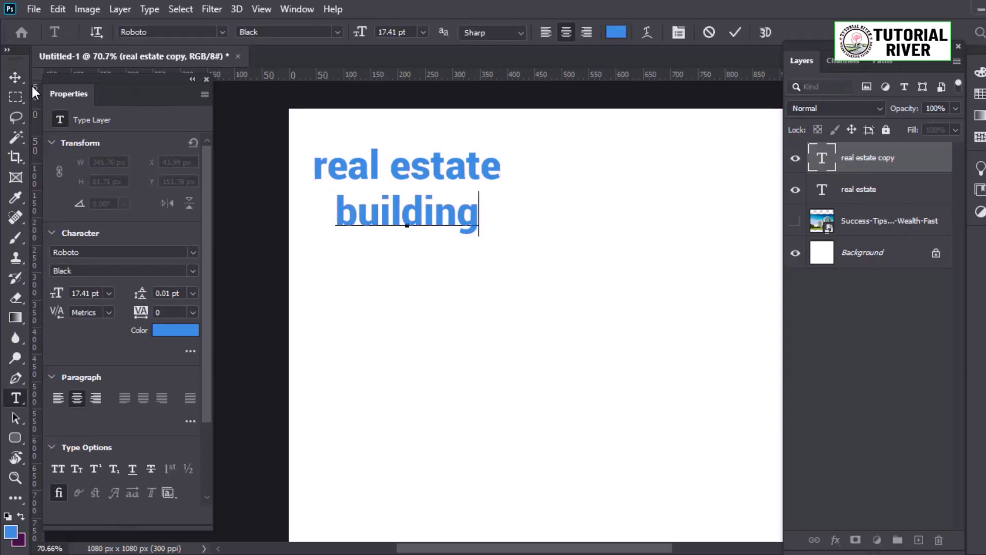
pyautogui.click(14, 77)
# Step: Position 'building' under 'real estate', aligning their left edges
pyautogui.moveTo(433, 238); pyautogui.dragTo(409, 238)
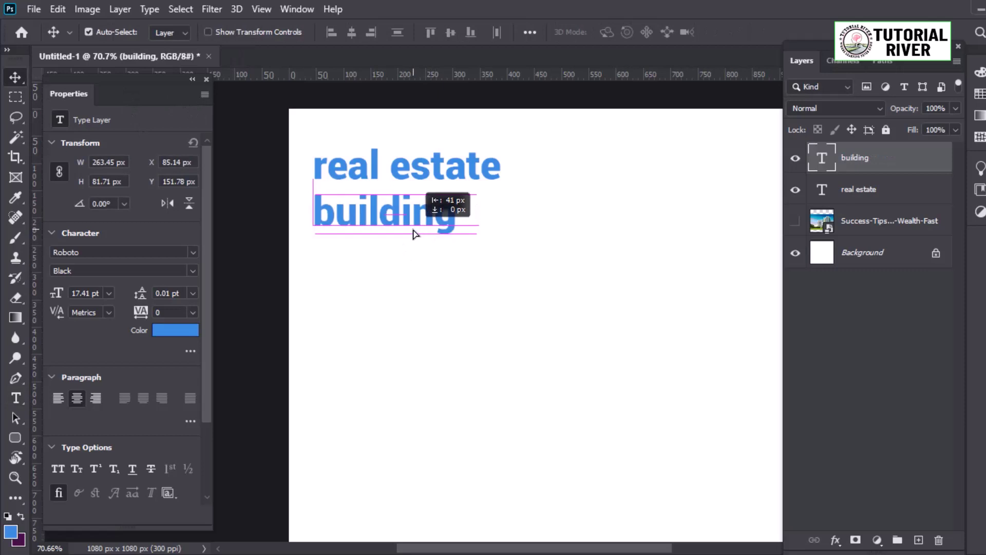
pyautogui.keyDown('ctrl'); pyautogui.click(471, 236); pyautogui.keyUp('ctrl')
pyautogui.scroll(2, 318, 197)
pyautogui.moveTo(461, 254); pyautogui.dragTo(464, 249)
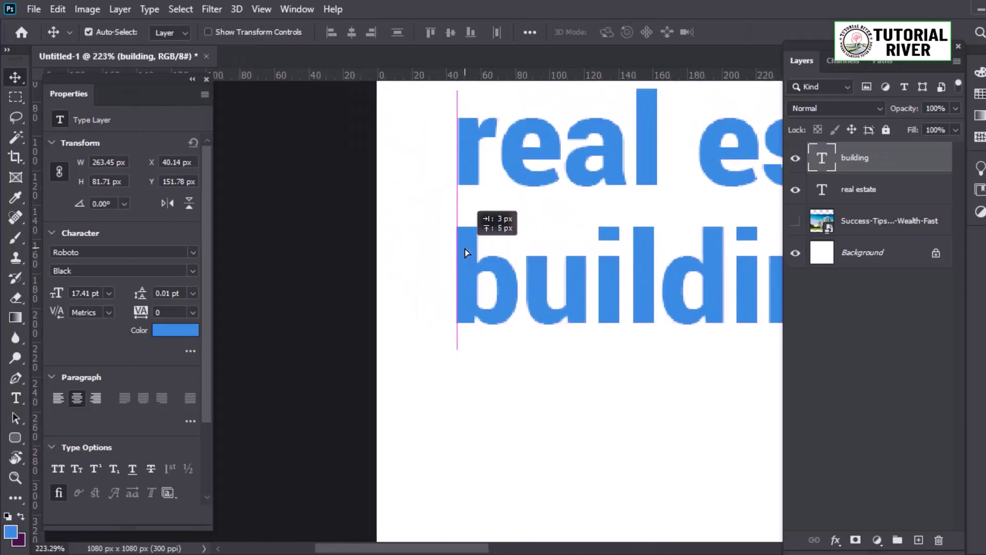
pyautogui.scroll(-3, 464, 248)
pyautogui.scroll(-2, 430, 215)
# Step: Stretch 'building' wider to match the headline width
pyautogui.hotkey('ctrl', 't')
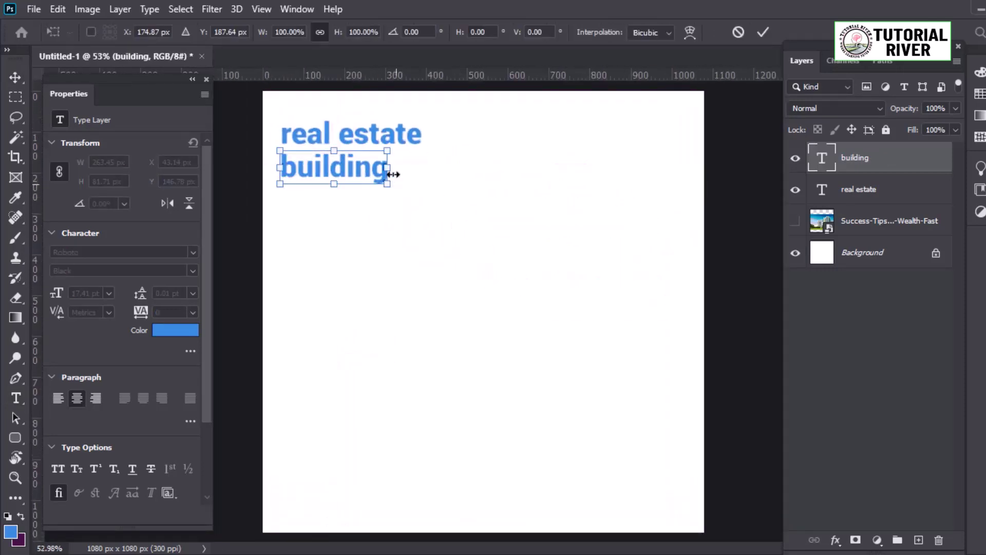
pyautogui.moveTo(388, 168); pyautogui.dragTo(421, 168)
pyautogui.press('Return')
pyautogui.scroll(2, 358, 163)
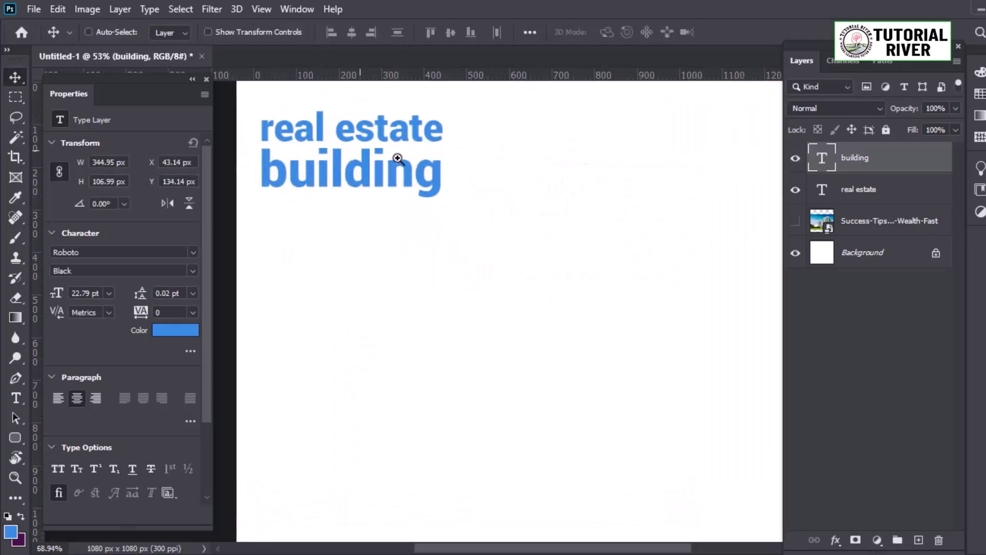
pyautogui.scroll(-1, 506, 268)
pyautogui.scroll(-1, 506, 268)
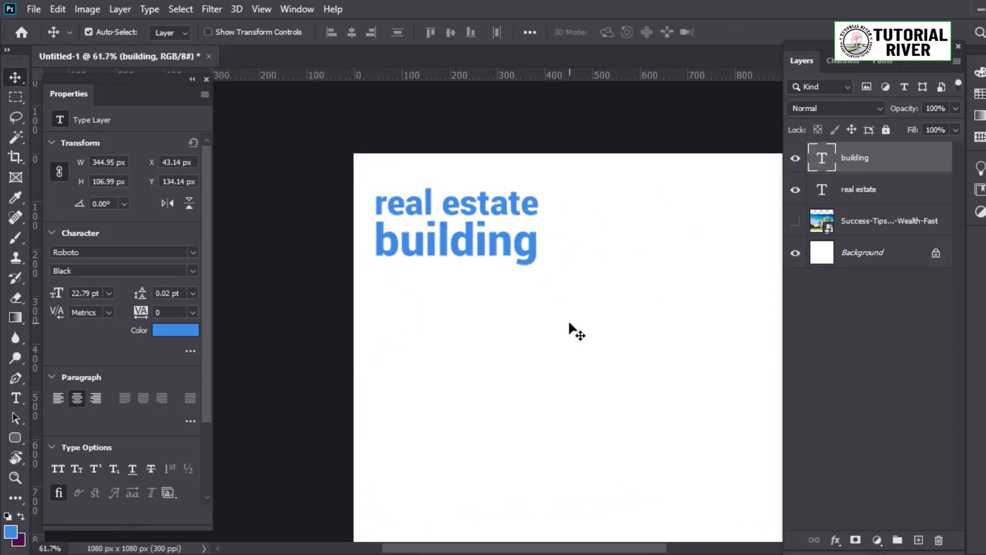
pyautogui.hotkey('ctrl', 'v')
# Step: Replace the accidental paste with the parchment texture, placed below the text and scaled to fill the canvas
pyautogui.hotkey('ctrl', 'z')
pyautogui.hotkey('ctrl', 'v')
pyautogui.hotkey('ctrl', '0')
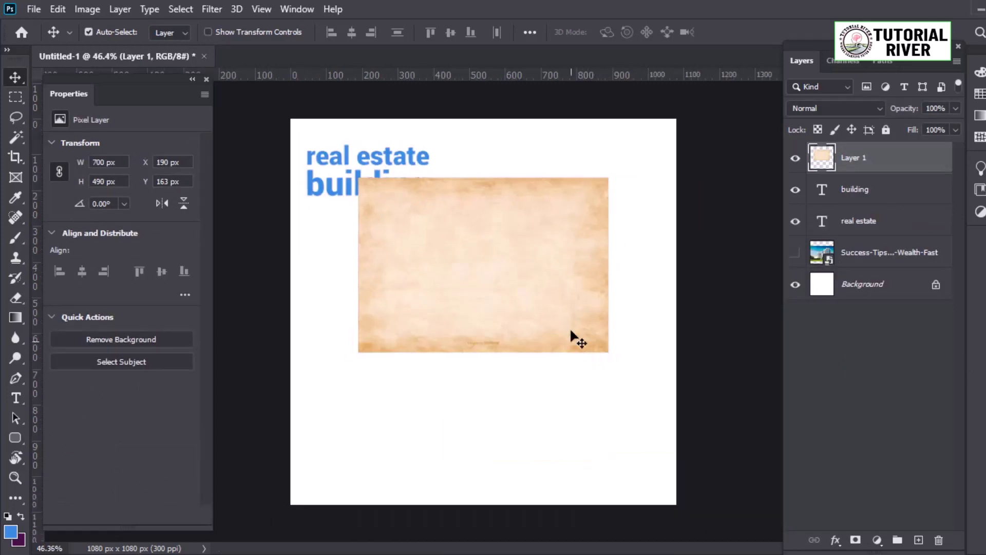
pyautogui.hotkey('ctrl', '[')
pyautogui.hotkey('ctrl', '[')
pyautogui.hotkey('ctrl', 't')
pyautogui.moveTo(608, 264); pyautogui.dragTo(671, 271)
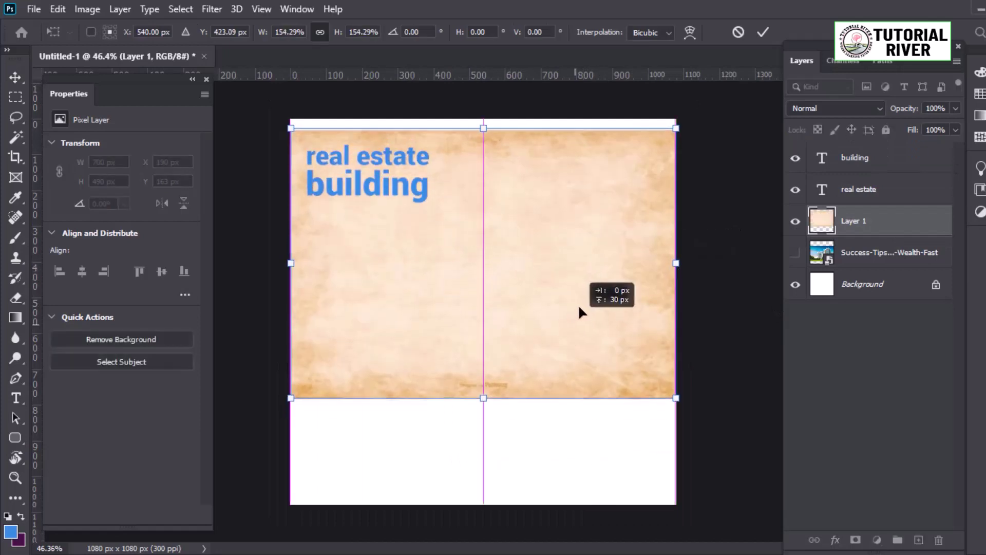
pyautogui.moveTo(579, 312); pyautogui.dragTo(579, 302)
pyautogui.moveTo(487, 396); pyautogui.dragTo(502, 506)
pyautogui.press('Return')
# Step: Add a white Solid Color fill layer in Color blend mode to desaturate the texture
pyautogui.click(877, 540)
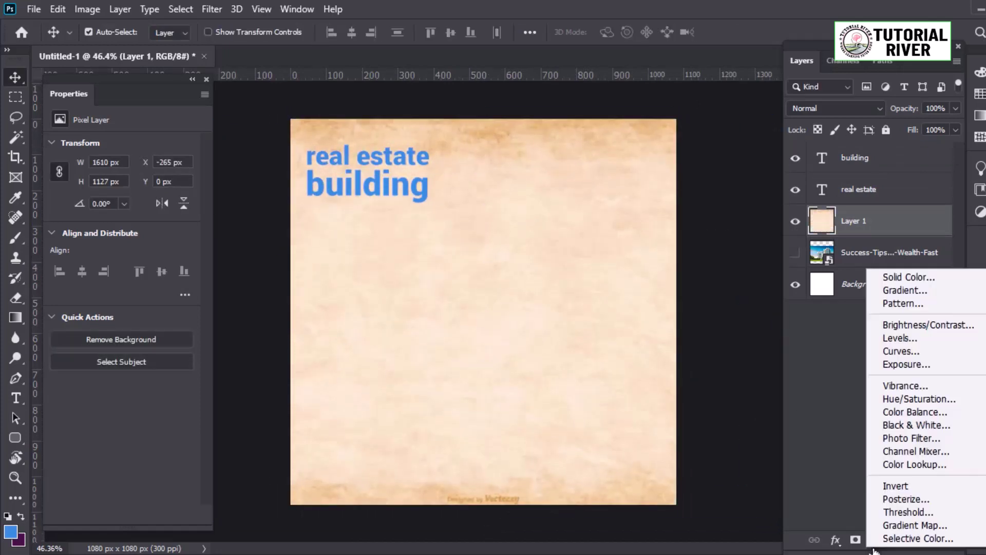
pyautogui.click(904, 337)
pyautogui.click(646, 289)
pyautogui.click(970, 281)
pyautogui.click(843, 108)
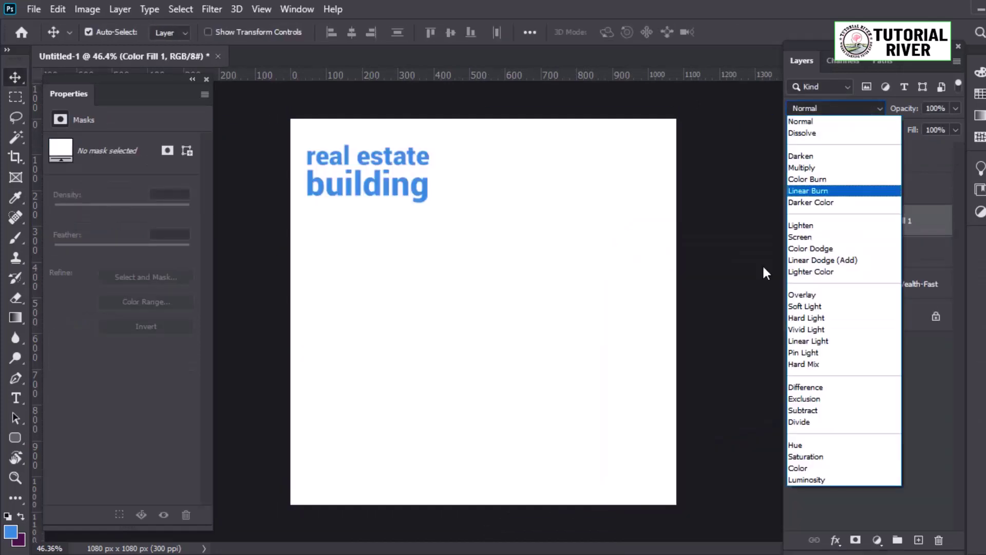
pyautogui.click(809, 467)
pyautogui.scroll(1, 516, 306)
pyautogui.scroll(1, 515, 306)
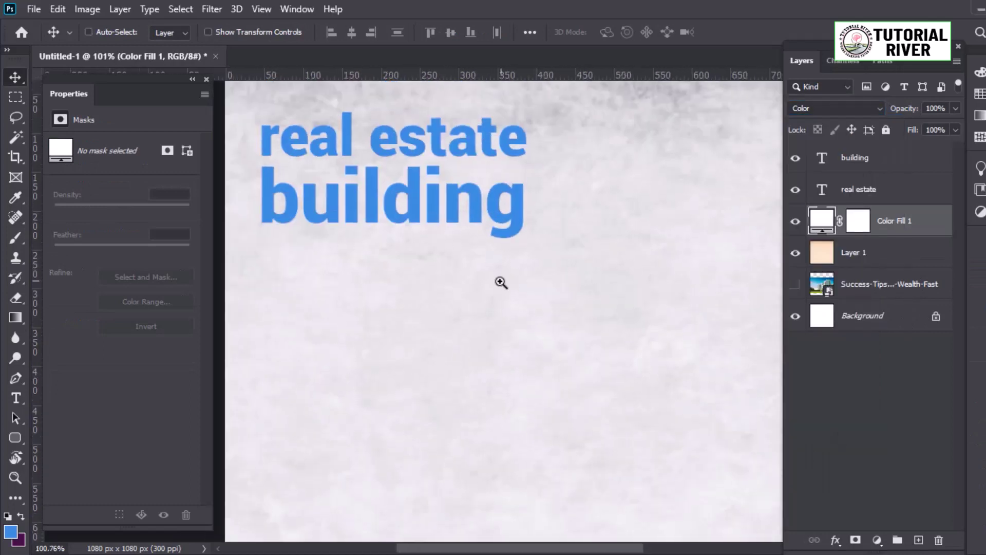
# Step: Set the 'real estate' text colour to #535353
pyautogui.click(418, 149)
pyautogui.click(175, 330)
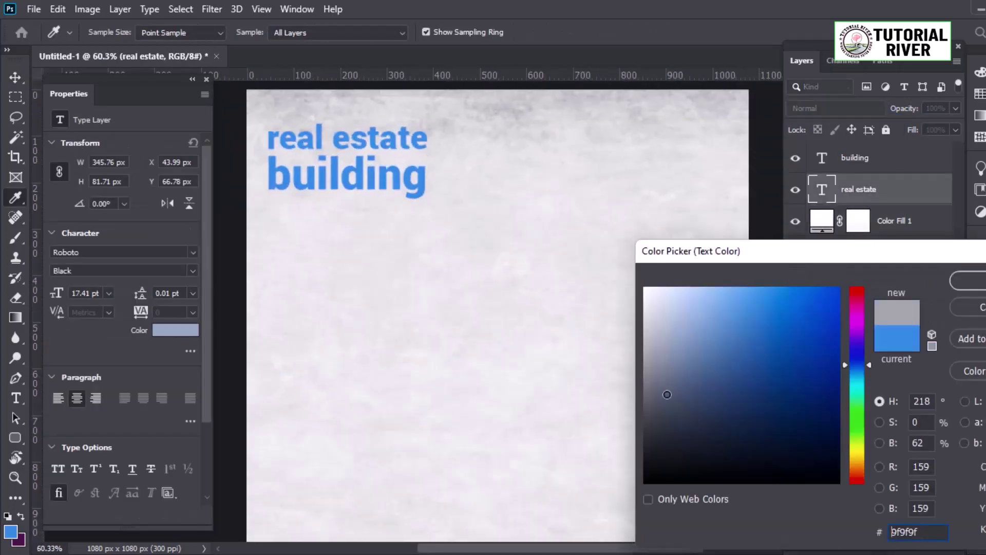
pyautogui.write('535353')
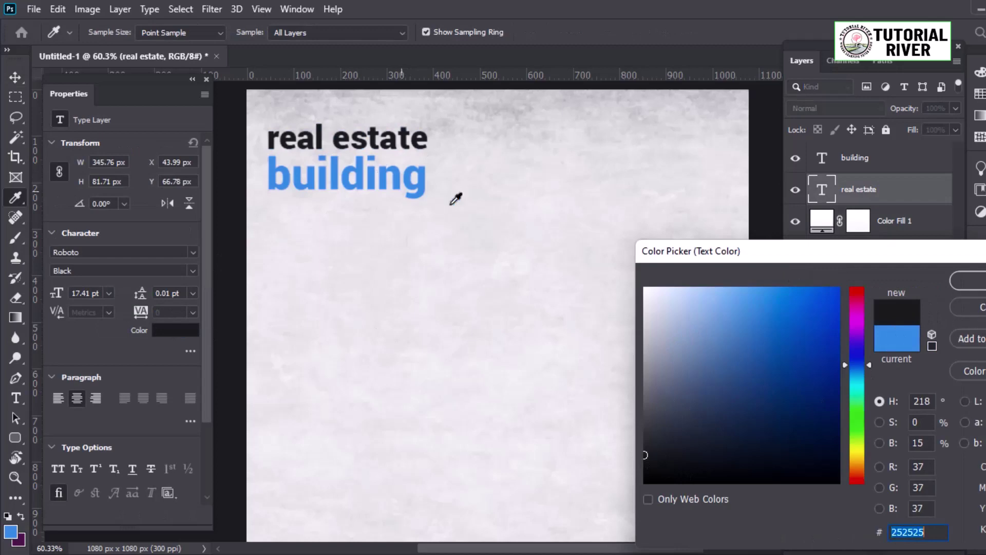
pyautogui.press('Return')
# Step: Add a Hue/Saturation adjustment above the fill, raising Lightness to brighten the background
pyautogui.click(893, 221)
pyautogui.click(877, 540)
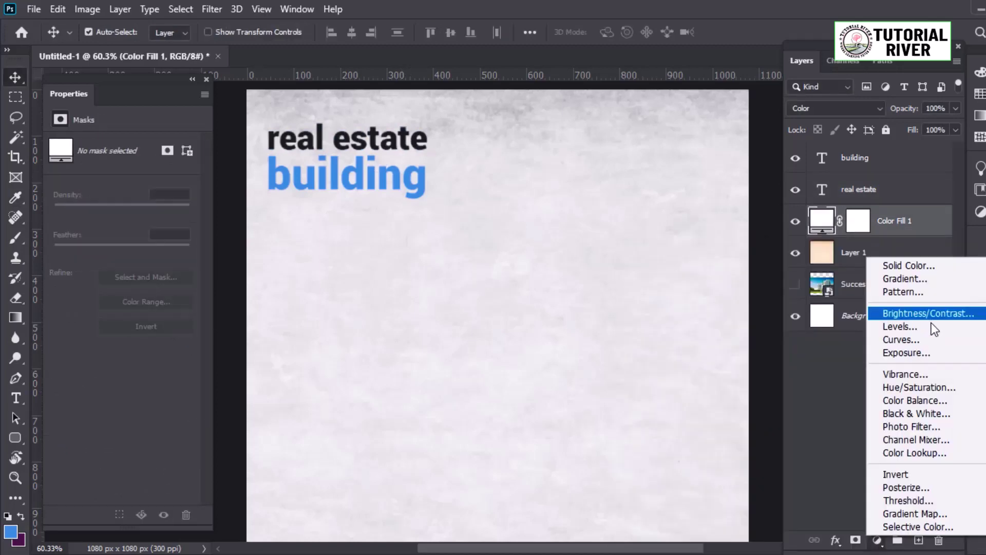
pyautogui.click(919, 388)
pyautogui.moveTo(137, 263); pyautogui.dragTo(140, 263)
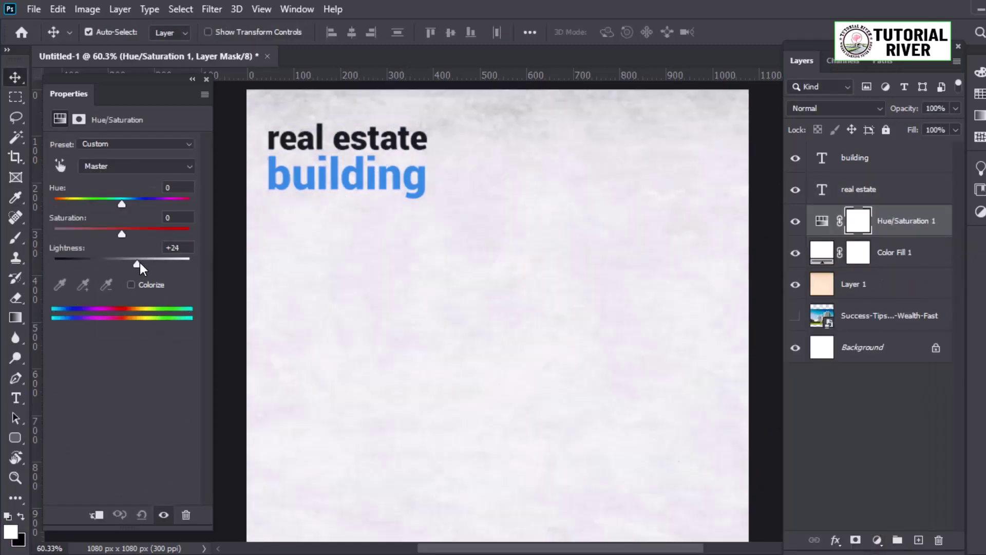
pyautogui.scroll(-3, 678, 308)
pyautogui.scroll(4, 434, 194)
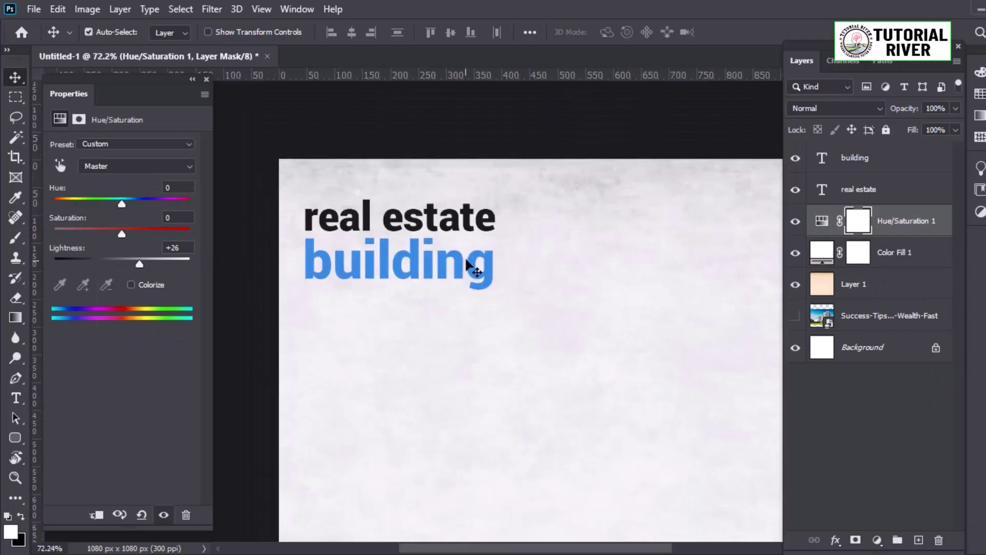
# Step: Change the 'building' text colour to a bright saturated orange
pyautogui.click(469, 267)
pyautogui.click(175, 330)
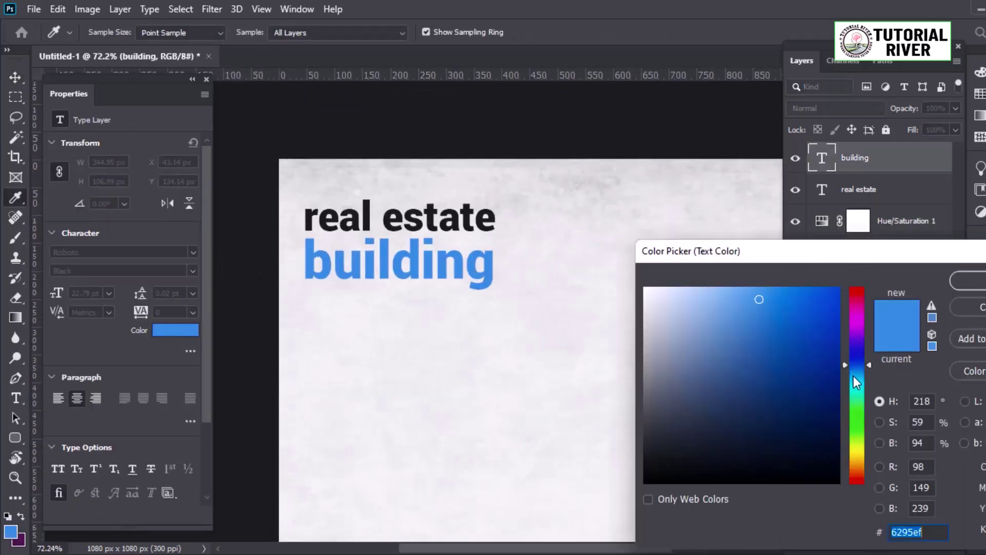
pyautogui.moveTo(855, 383); pyautogui.dragTo(857, 461)
pyautogui.click(810, 296)
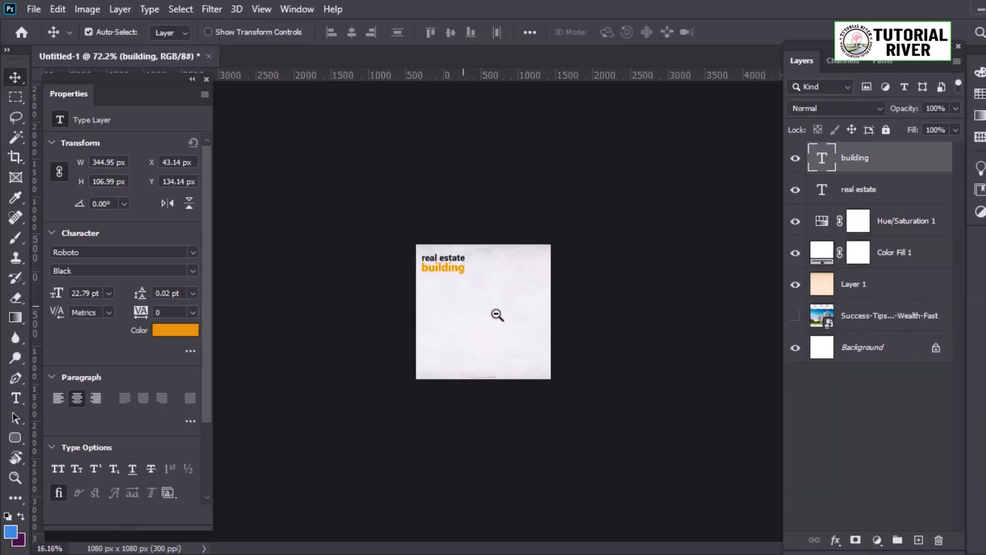
pyautogui.scroll(2, 496, 315)
pyautogui.scroll(2, 513, 282)
pyautogui.scroll(2, 601, 318)
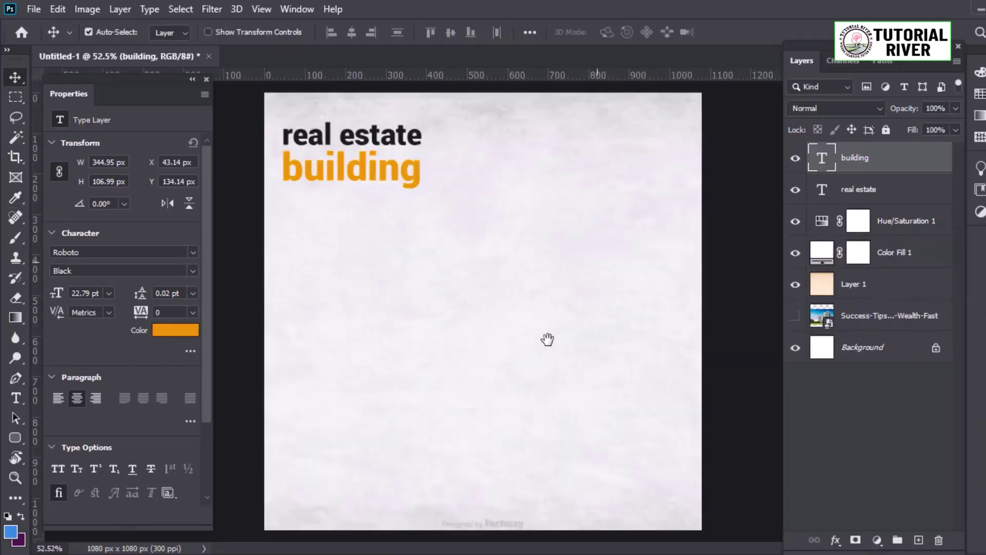
pyautogui.scroll(2, 548, 339)
# Step: Add an 'address' text line at the top-right of the post
pyautogui.press('t')
pyautogui.click(579, 235)
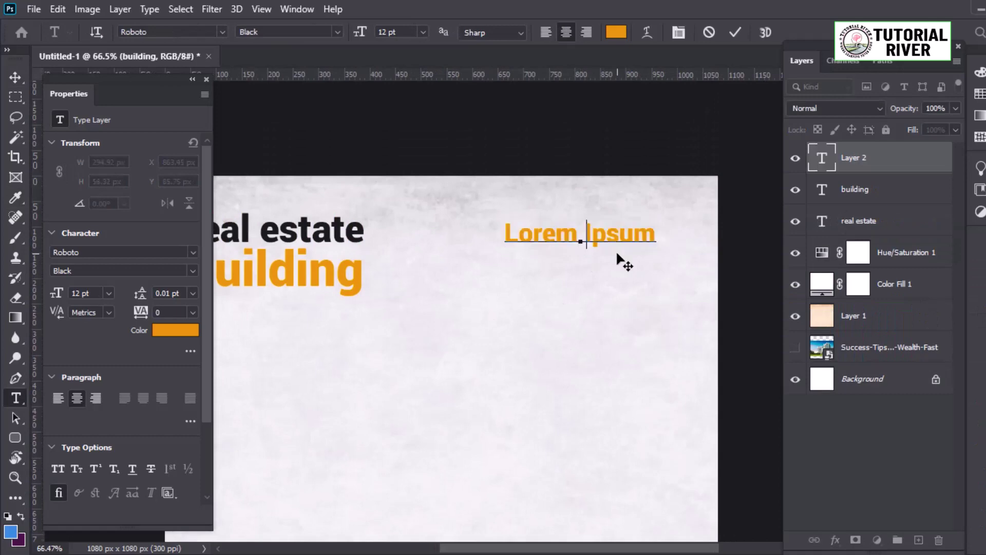
pyautogui.write('addrees')
pyautogui.press('BackSpace')
pyautogui.press('BackSpace')
pyautogui.press('BackSpace')
pyautogui.write('e')
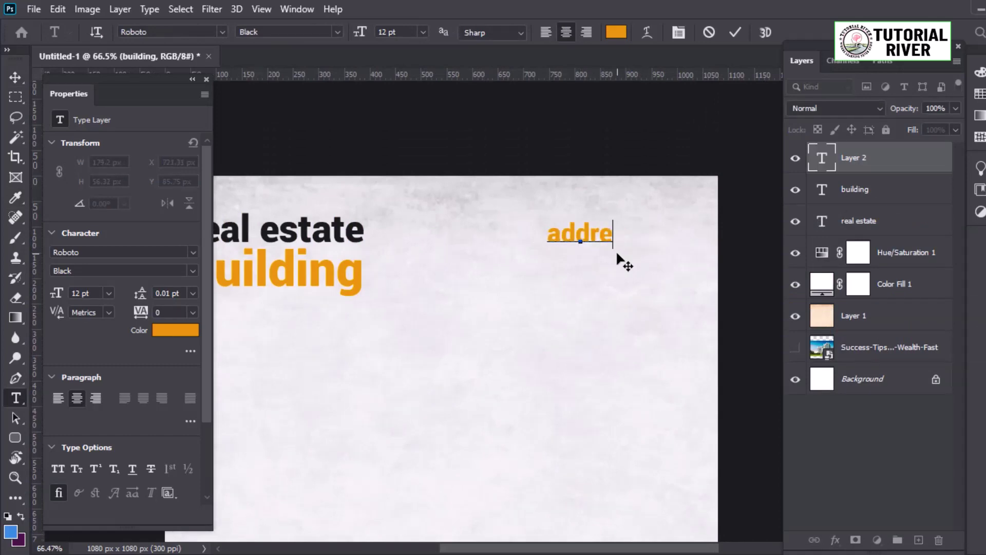
pyautogui.write('ss')
pyautogui.click(15, 77)
# Step: Set the address text to Regular style, shrink it, and begin retyping its words
pyautogui.click(191, 271)
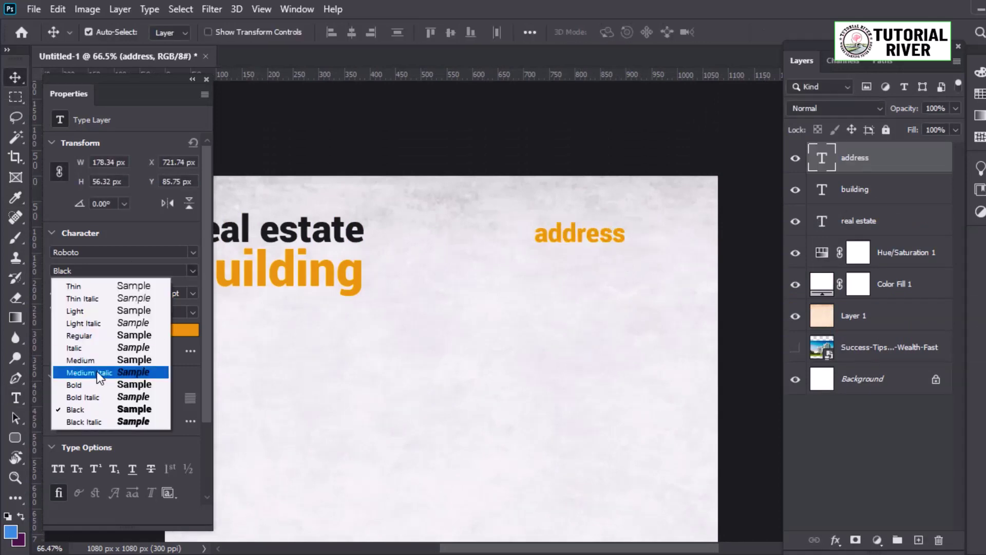
pyautogui.click(97, 350)
pyautogui.click(192, 272)
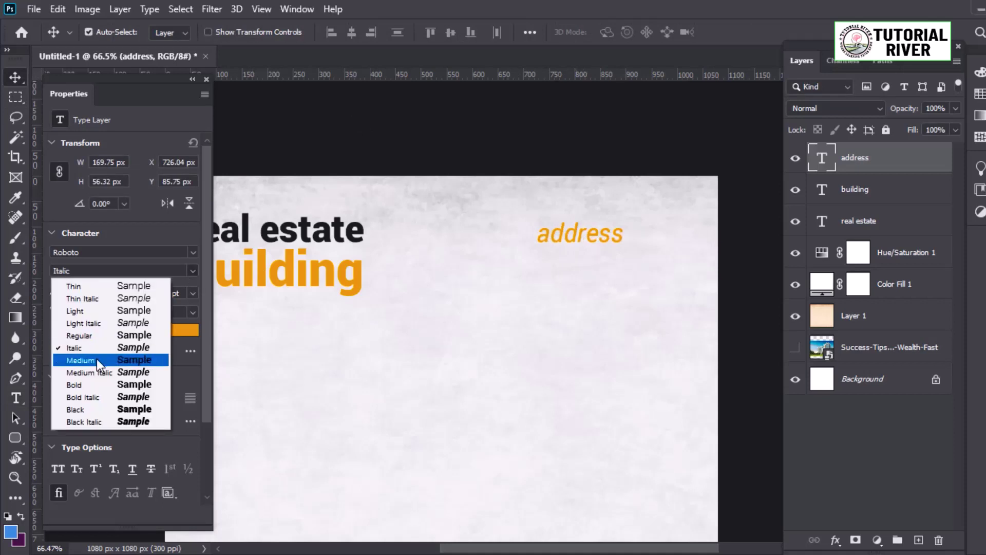
pyautogui.click(88, 335)
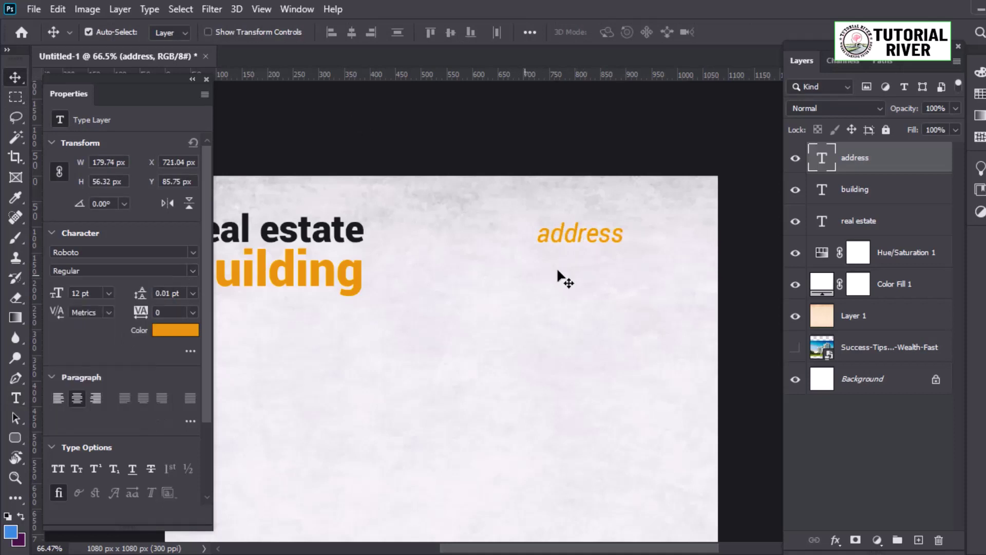
pyautogui.hotkey('ctrl', 't')
pyautogui.moveTo(592, 215); pyautogui.dragTo(591, 234)
pyautogui.press('Return')
pyautogui.doubleClick(594, 227)
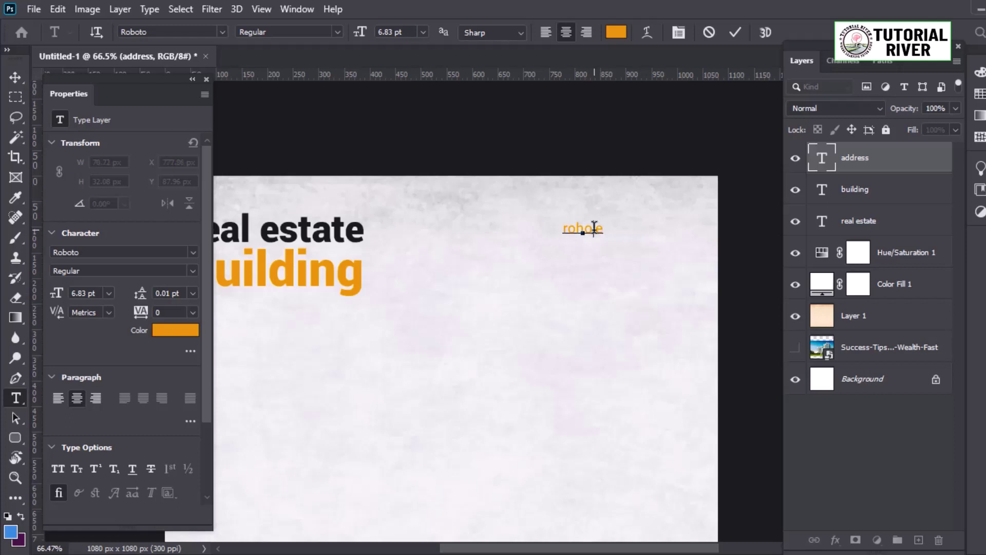
pyautogui.write('n')
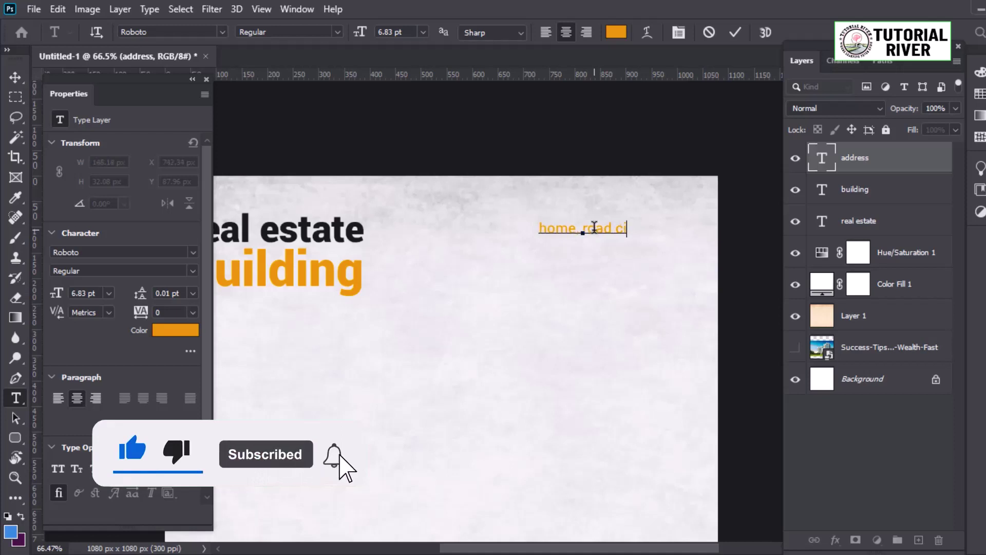
# Step: Drag a copy of the address line below it and retype its start as 'Building'
pyautogui.click(16, 78)
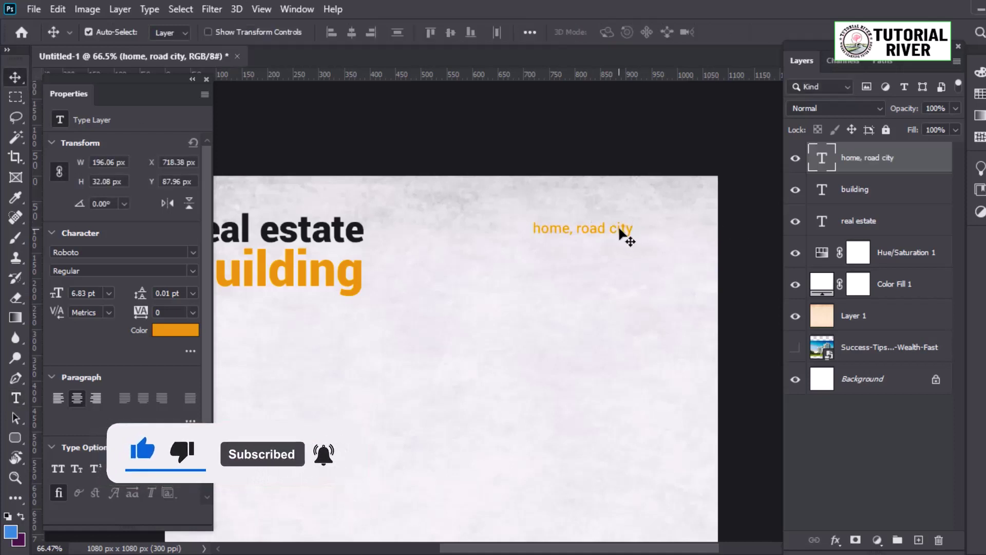
pyautogui.moveTo(614, 231)
pyautogui.mouseDown()
pyautogui.moveTo(665, 232)
pyautogui.moveTo(637, 259)
pyautogui.mouseUp()
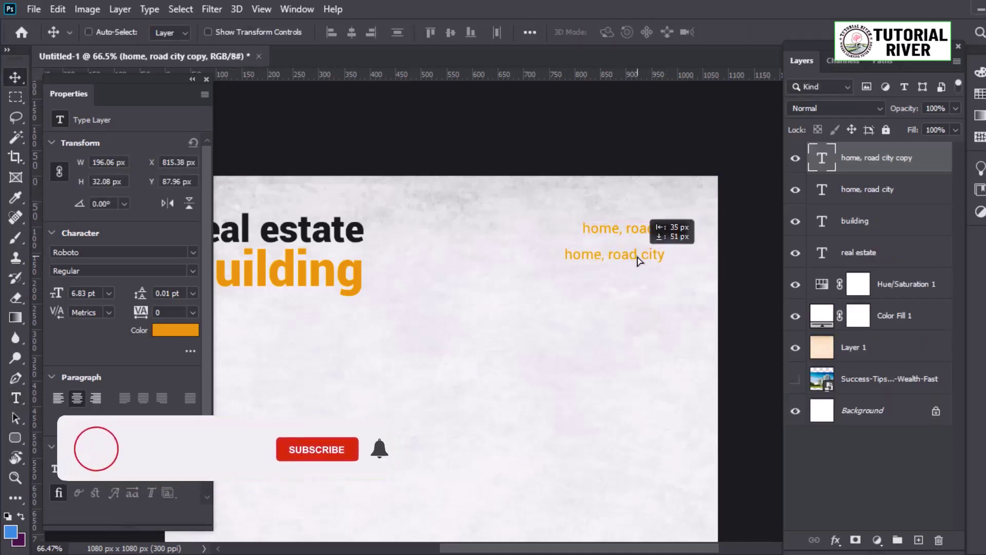
pyautogui.doubleClick(596, 256)
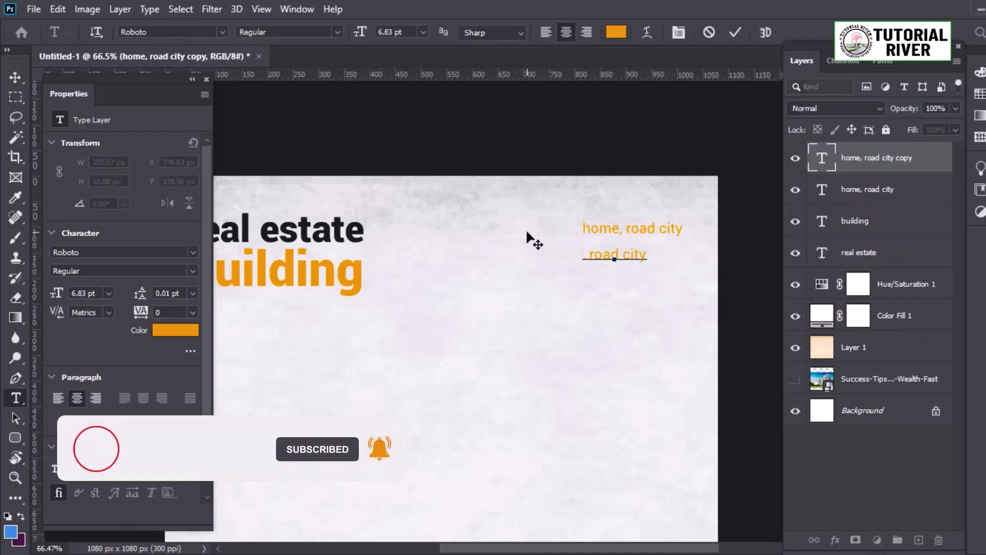
pyautogui.write('Buildibng')
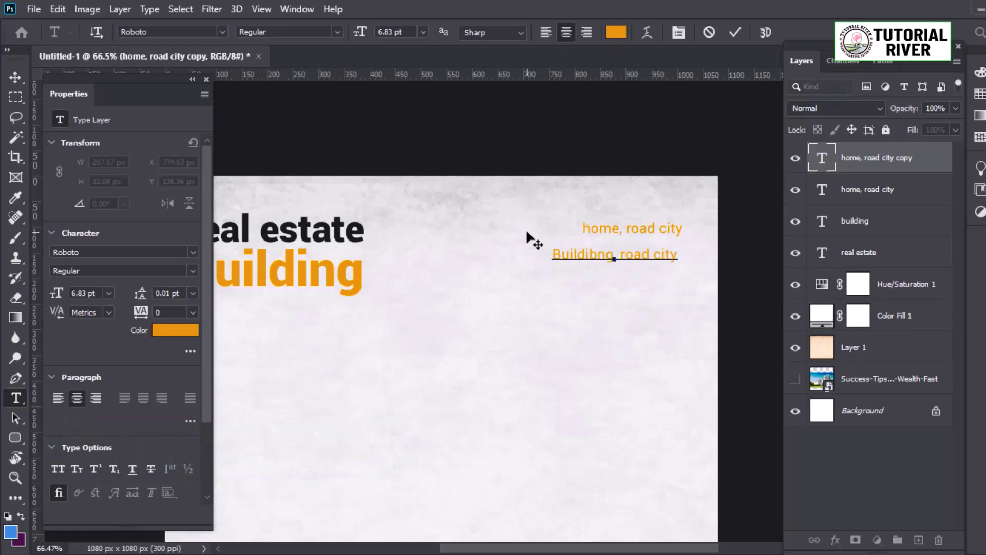
pyautogui.press('BackSpace')
pyautogui.press('BackSpace')
pyautogui.press('BackSpace')
pyautogui.write('ng')
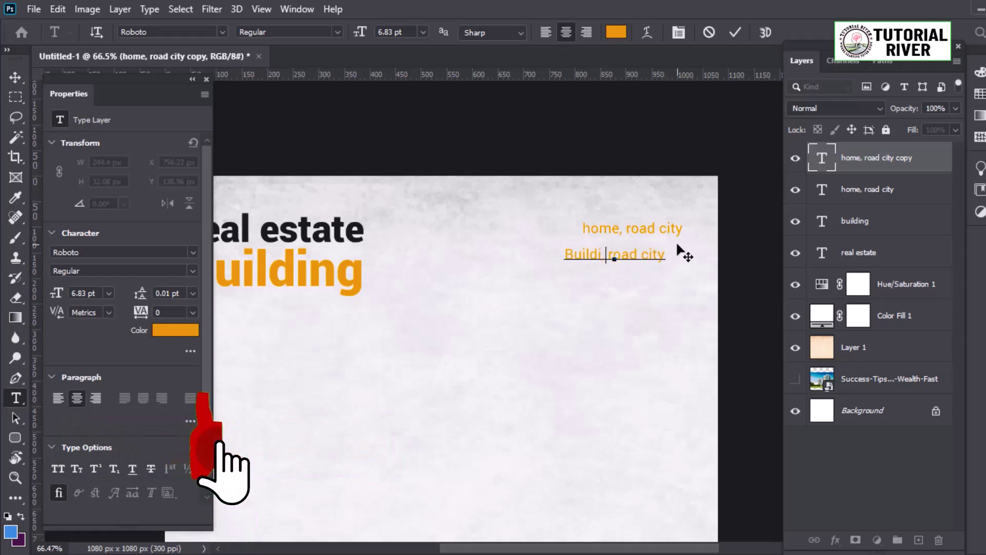
pyautogui.click(15, 77)
# Step: Replace 'road city' in the copy with 'instruction' and enlarge the line slightly
pyautogui.doubleClick(633, 255)
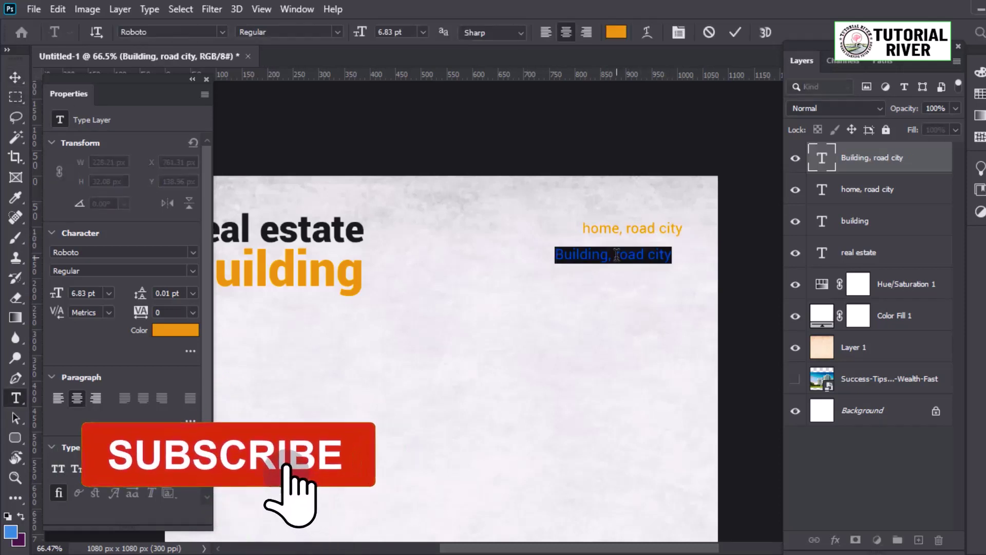
pyautogui.moveTo(614, 255); pyautogui.dragTo(684, 255)
pyautogui.write('ins')
pyautogui.press('BackSpace')
pyautogui.press('BackSpace')
pyautogui.press('BackSpace')
pyautogui.write(', ')
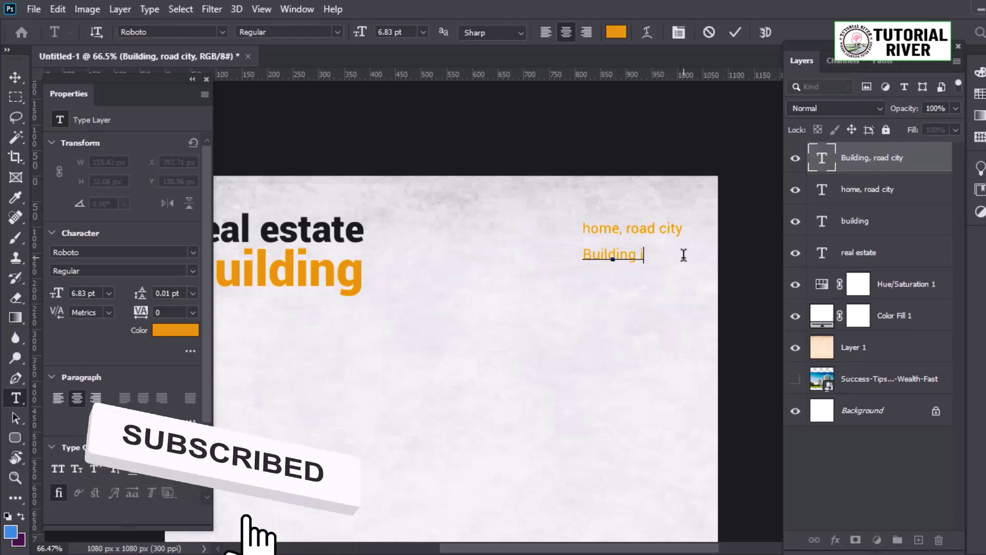
pyautogui.write('instruction')
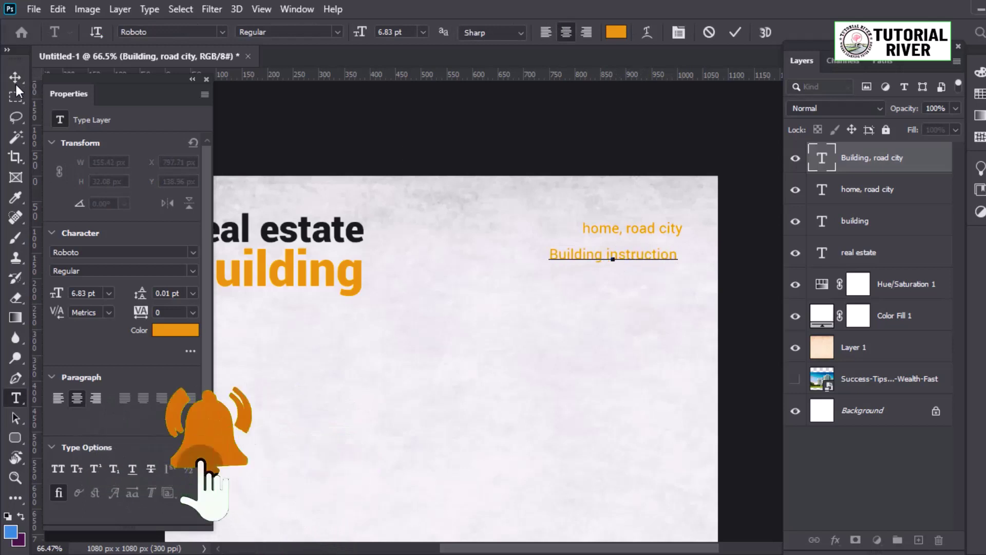
pyautogui.click(14, 77)
pyautogui.hotkey('ctrl', 't')
pyautogui.moveTo(679, 262); pyautogui.dragTo(686, 262)
pyautogui.press('Return')
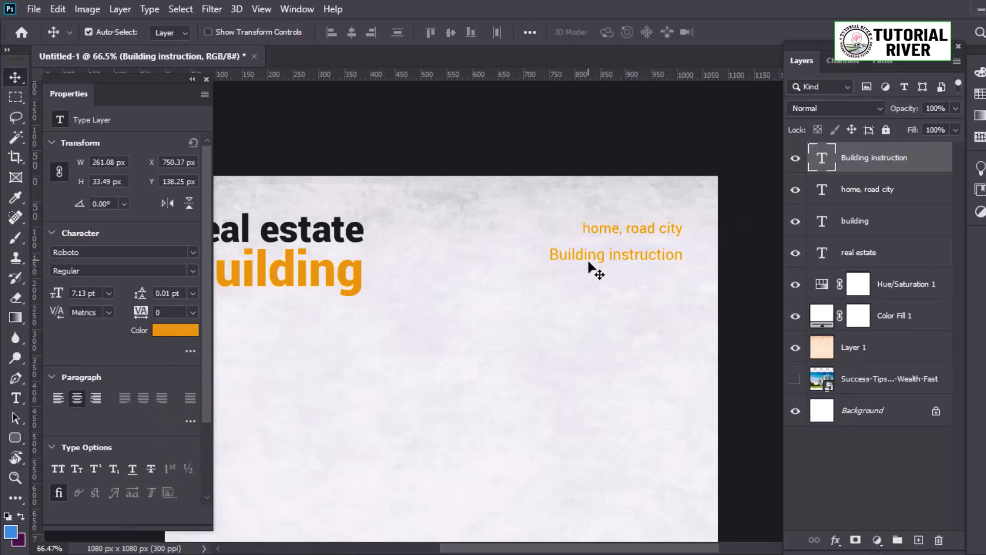
# Step: Make the word 'Building' bold
pyautogui.doubleClick(600, 254)
pyautogui.click(190, 270)
pyautogui.click(77, 398)
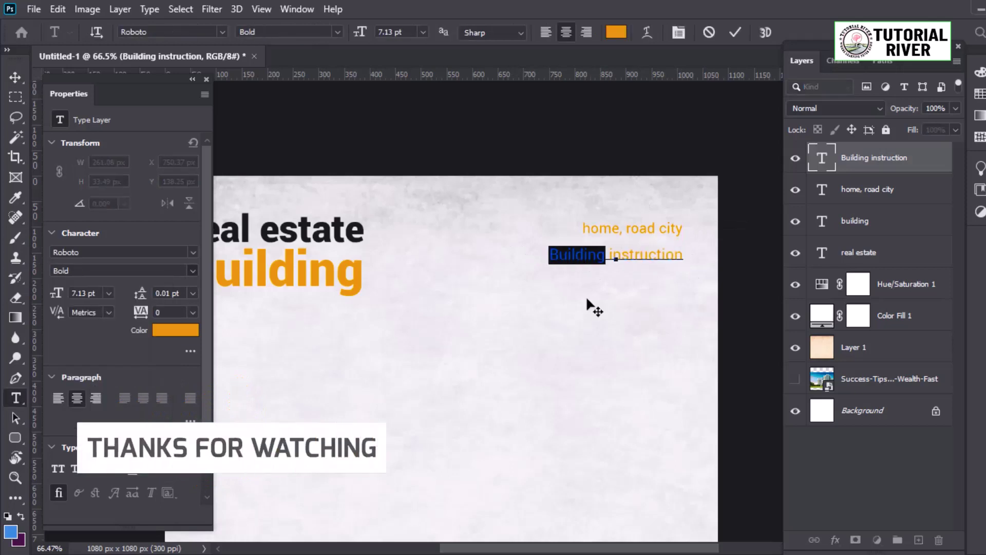
pyautogui.hotkey('ctrl', 'Return')
# Step: Move the address line down and colour it dark grey, sampled from the headline
pyautogui.press('v')
pyautogui.hotkey('ctrl', '+')
pyautogui.moveTo(606, 197); pyautogui.dragTo(611, 204)
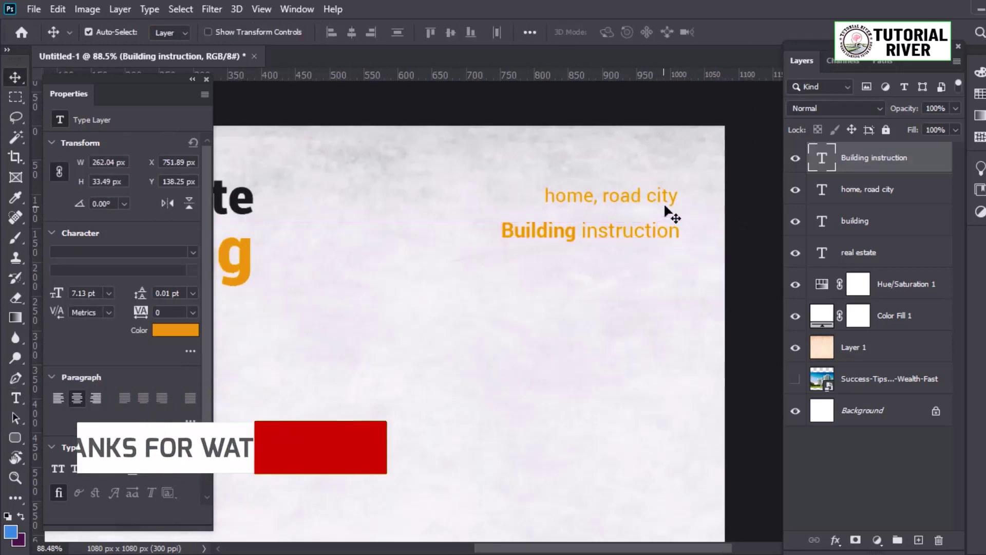
pyautogui.click(175, 330)
pyautogui.click(244, 200)
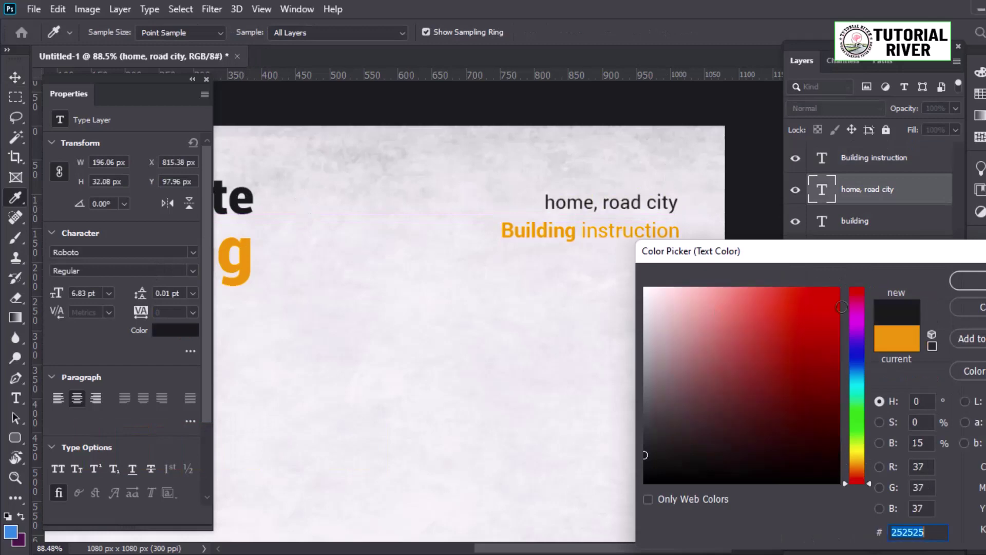
pyautogui.press('Return')
pyautogui.scroll(2, 663, 255)
# Step: Nudge the address line right and select both text lines together
pyautogui.click(673, 229)
pyautogui.moveTo(676, 199); pyautogui.dragTo(702, 230)
pyautogui.keyDown('shift'); pyautogui.click(675, 230); pyautogui.keyUp('shift')
pyautogui.scroll(-4, 647, 264)
# Step: Scale both text lines up about 16 percent and settle them in place
pyautogui.hotkey('ctrl', '0')
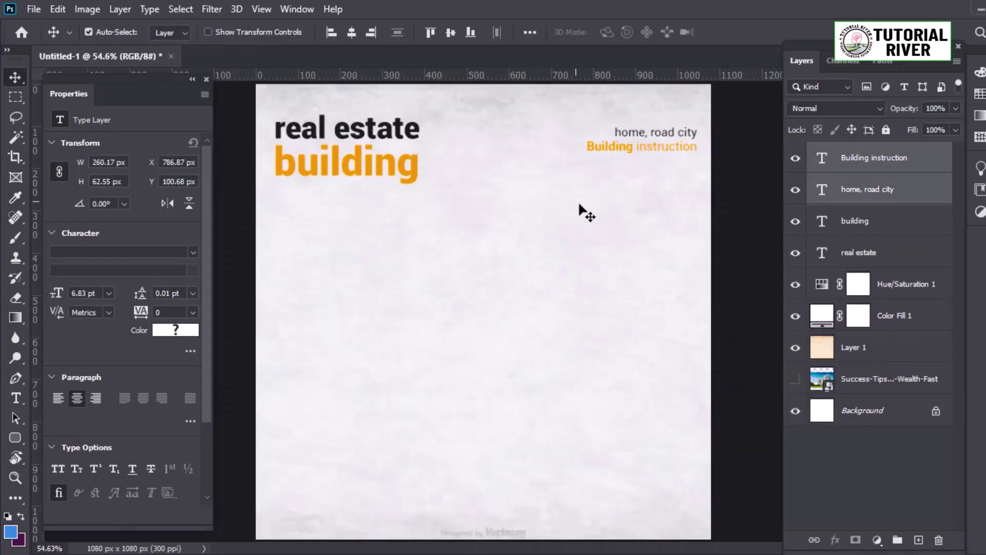
pyautogui.hotkey('ctrl', 't')
pyautogui.moveTo(587, 139); pyautogui.dragTo(569, 139)
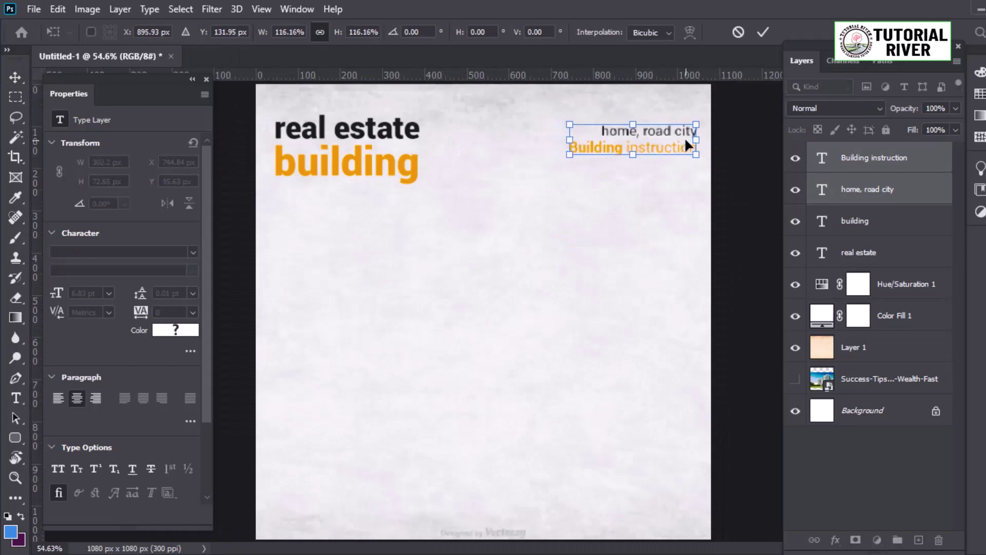
pyautogui.moveTo(688, 146); pyautogui.dragTo(689, 150)
pyautogui.press('Return')
pyautogui.scroll(1, 616, 226)
pyautogui.scroll(2, 605, 246)
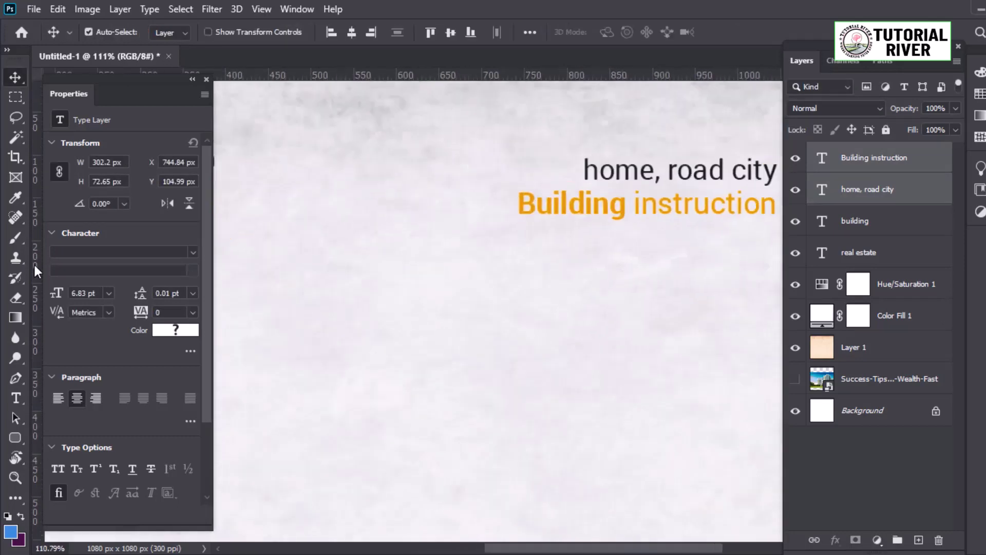
# Step: Draw a small rounded square below the text and give it a gradient fill starting in the sampled orange
pyautogui.rightClick(14, 435)
pyautogui.click(110, 453)
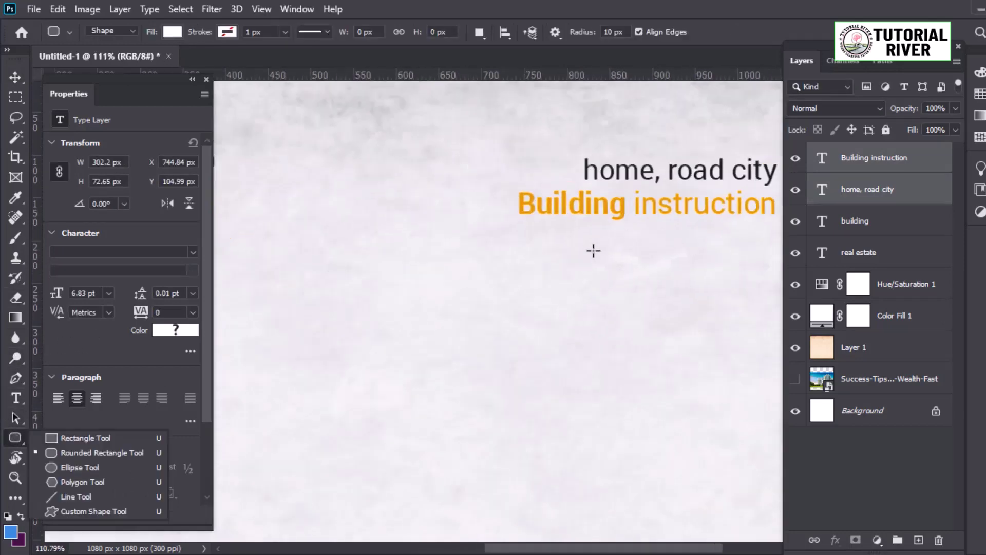
pyautogui.moveTo(596, 241); pyautogui.dragTo(637, 281)
pyautogui.click(60, 191)
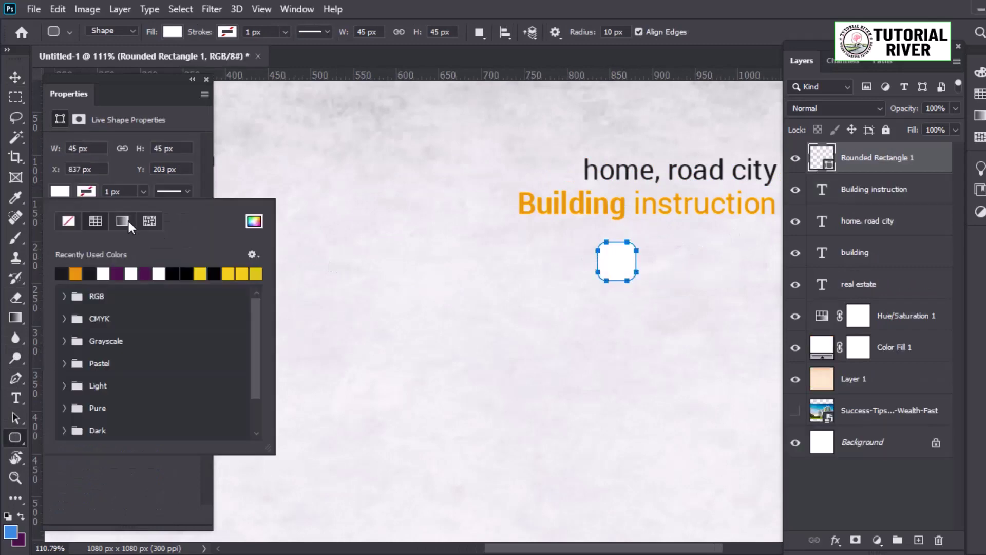
pyautogui.click(123, 221)
pyautogui.click(107, 380)
pyautogui.doubleClick(159, 400)
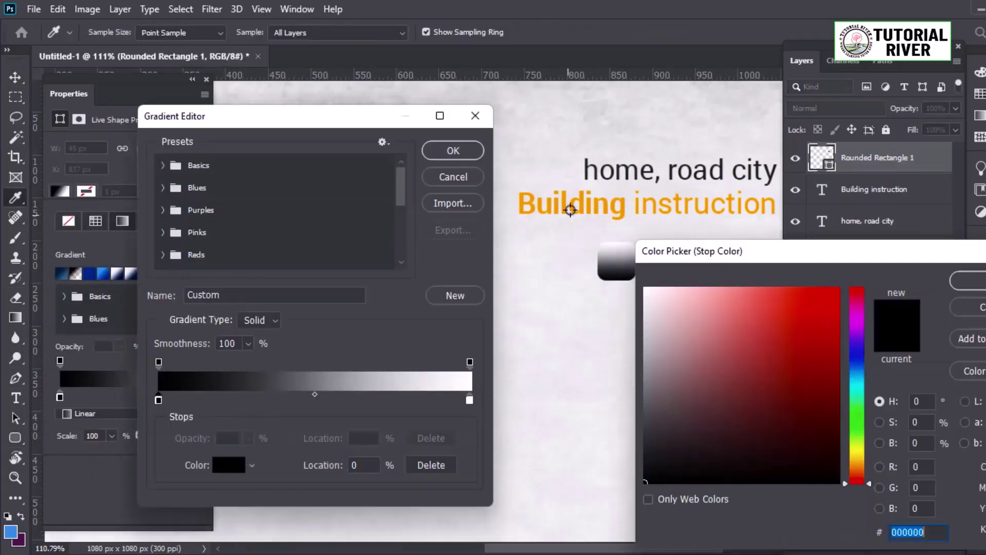
pyautogui.click(570, 208)
pyautogui.press('Return')
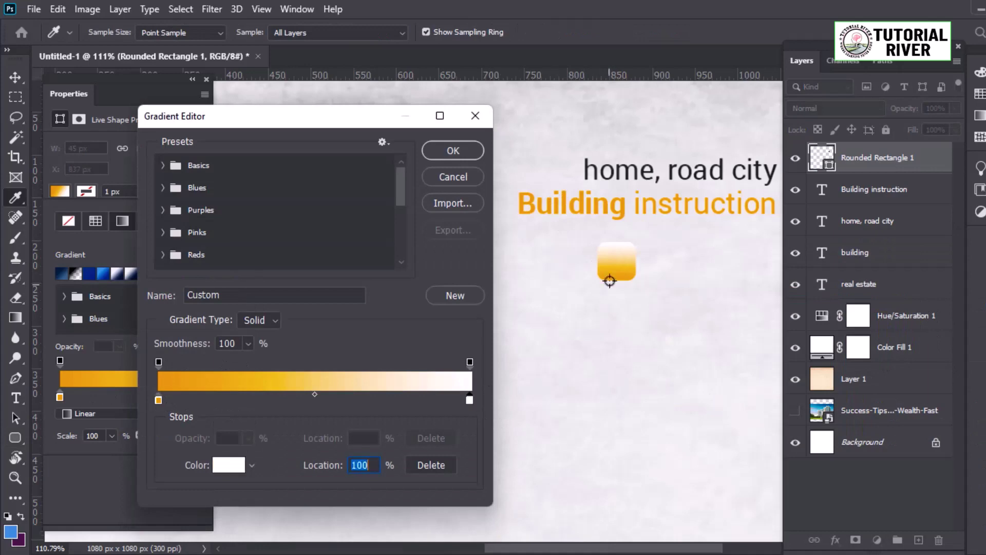
# Step: Set the gradient's end colour to yellow and apply the orange-to-yellow fill
pyautogui.click(609, 281)
pyautogui.click(229, 465)
pyautogui.click(706, 297)
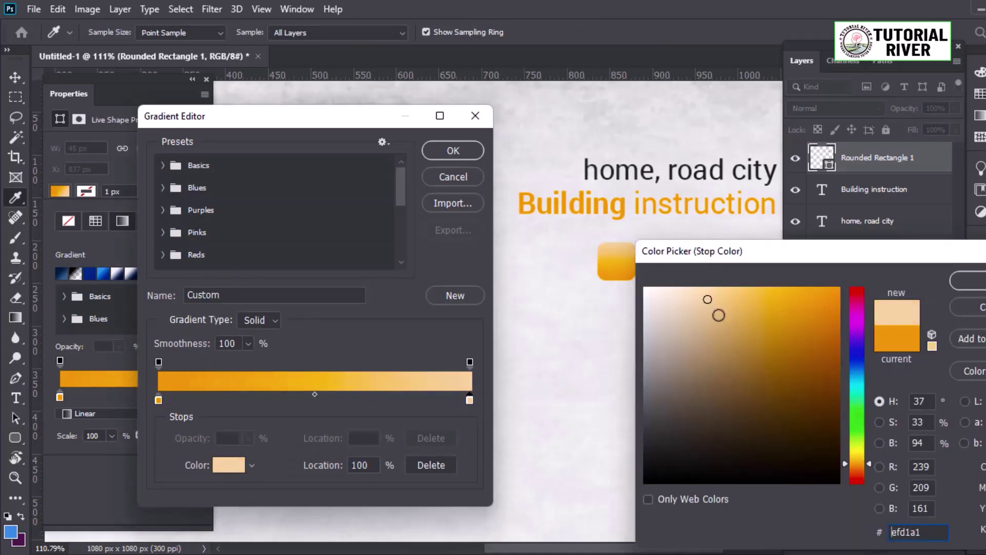
pyautogui.click(724, 368)
pyautogui.moveTo(857, 464); pyautogui.dragTo(857, 456)
pyautogui.click(754, 300)
pyautogui.click(975, 283)
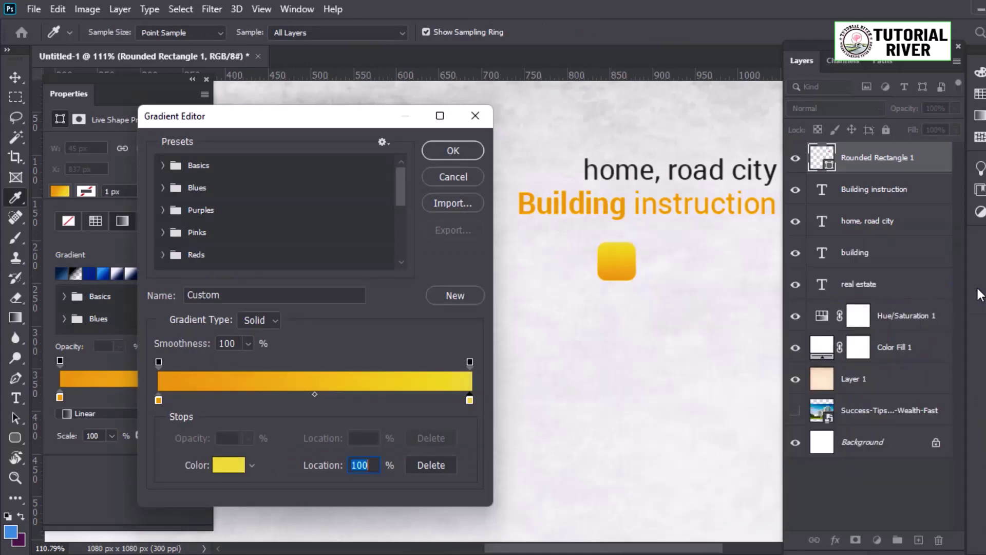
pyautogui.press('Return')
# Step: Duplicate the gradient square to form a row of three squares
pyautogui.hotkey('ctrl', 'j')
pyautogui.press('v')
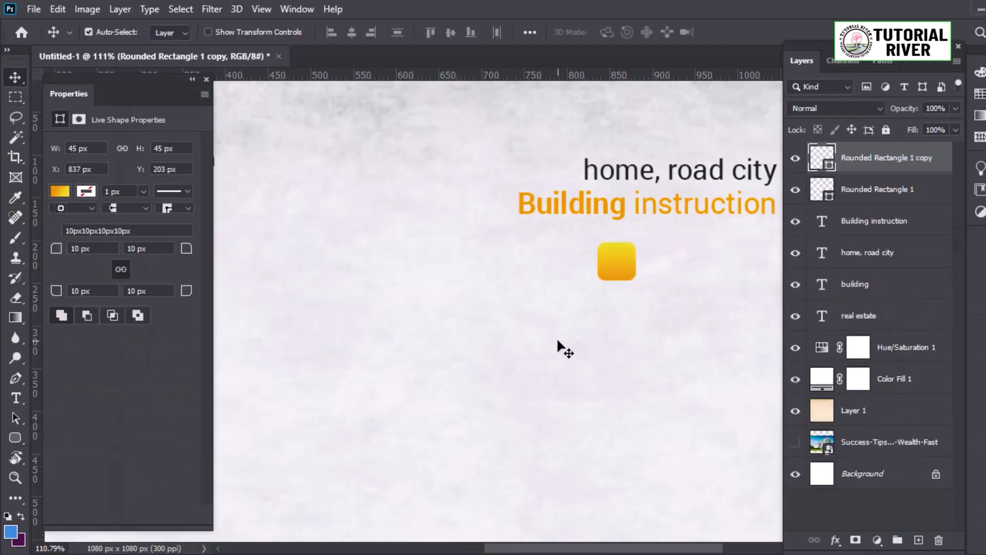
pyautogui.moveTo(617, 273); pyautogui.dragTo(678, 270)
pyautogui.scroll(-3, 678, 269)
pyautogui.scroll(-2, 690, 259)
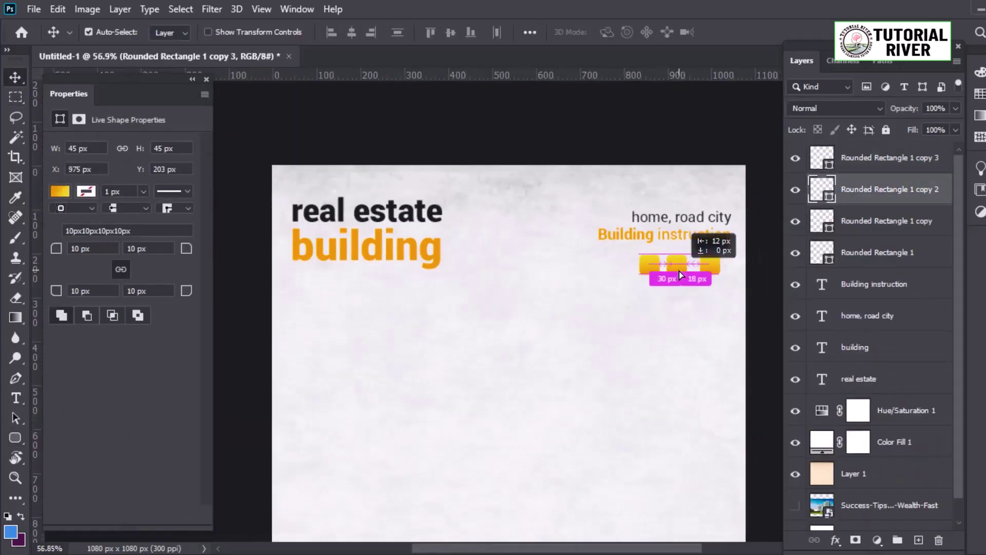
pyautogui.scroll(2, 703, 267)
pyautogui.scroll(2, 683, 262)
# Step: Shift the squares up with the address and Building instruction lines, and delete the extra original square
pyautogui.keyDown('shift'); pyautogui.click(613, 260); pyautogui.keyUp('shift')
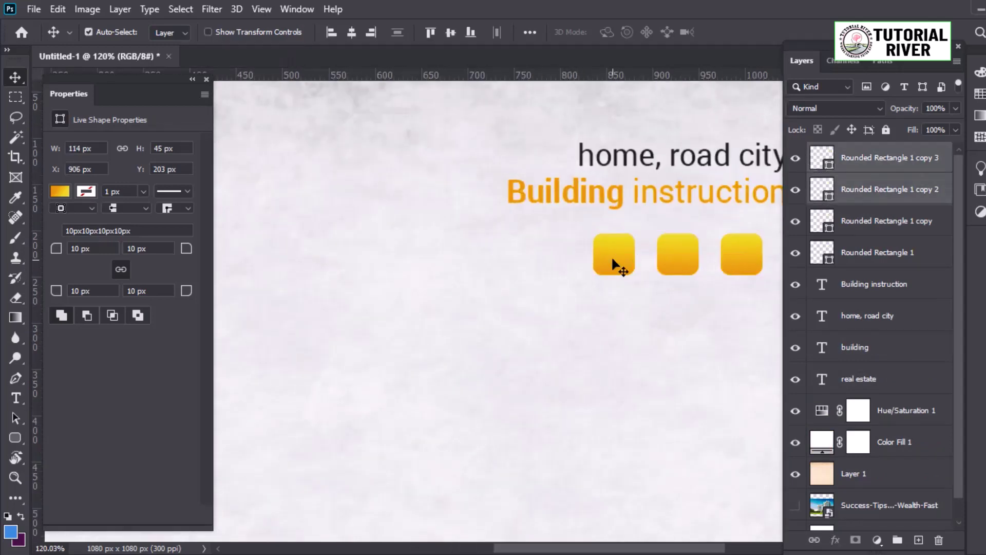
pyautogui.keyDown('shift'); pyautogui.click(657, 198); pyautogui.keyUp('shift')
pyautogui.keyDown('shift'); pyautogui.click(657, 164); pyautogui.keyUp('shift')
pyautogui.scroll(-2, 655, 206)
pyautogui.scroll(-2, 652, 198)
pyautogui.moveTo(653, 195); pyautogui.dragTo(655, 184)
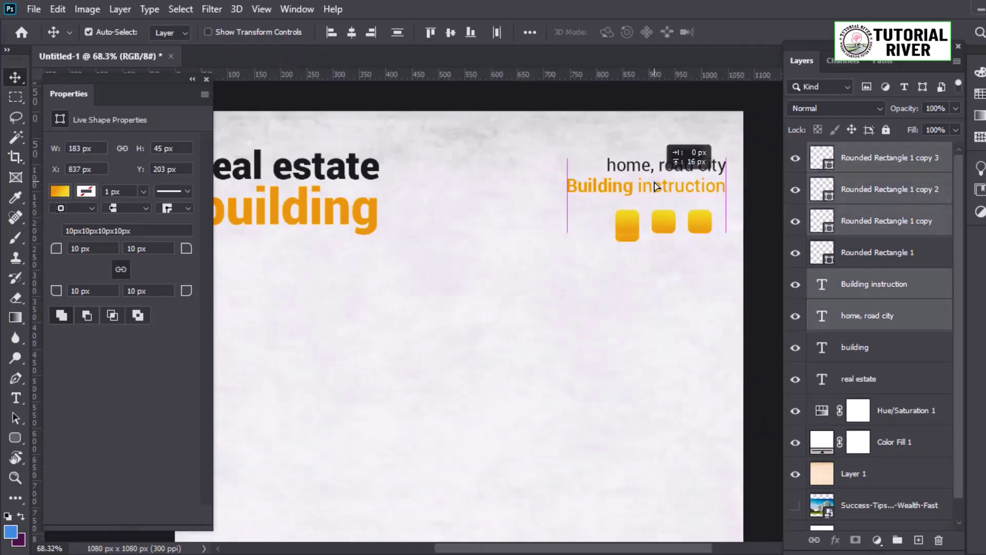
pyautogui.click(633, 238)
pyautogui.press('Delete')
pyautogui.scroll(-2, 639, 282)
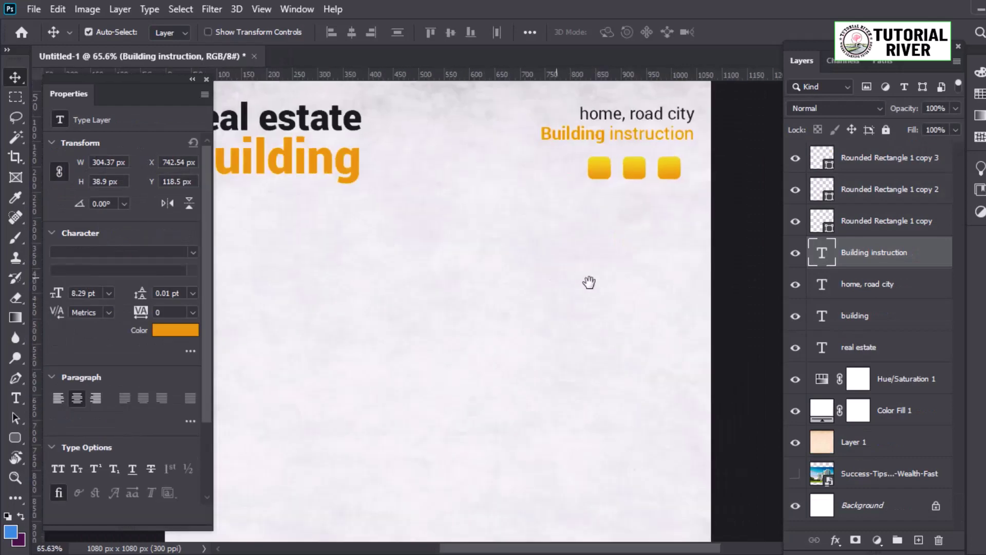
pyautogui.click(411, 237)
pyautogui.press('t')
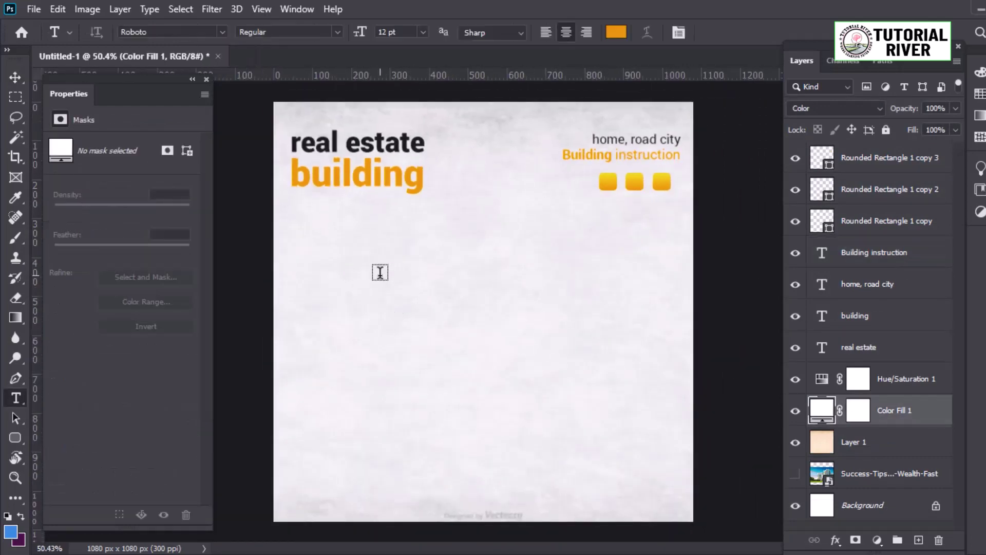
pyautogui.click(378, 273)
pyautogui.write('y')
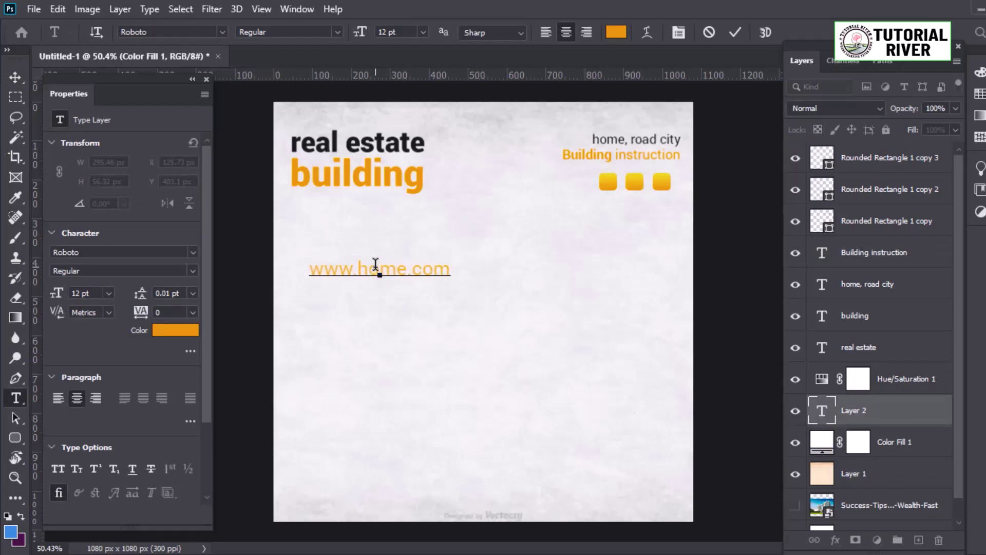
pyautogui.hotkey('ctrl', 'Return')
pyautogui.press('v')
pyautogui.moveTo(388, 279); pyautogui.dragTo(346, 177)
pyautogui.hotkey('ctrl', 't')
pyautogui.scroll(5, 444, 152)
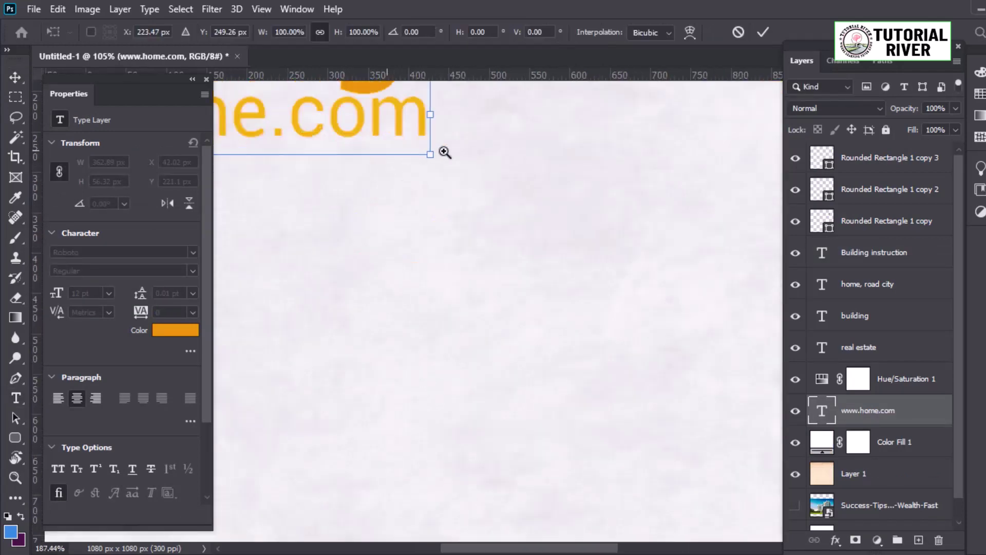
pyautogui.moveTo(649, 318); pyautogui.dragTo(514, 321)
pyautogui.scroll(-2, 491, 334)
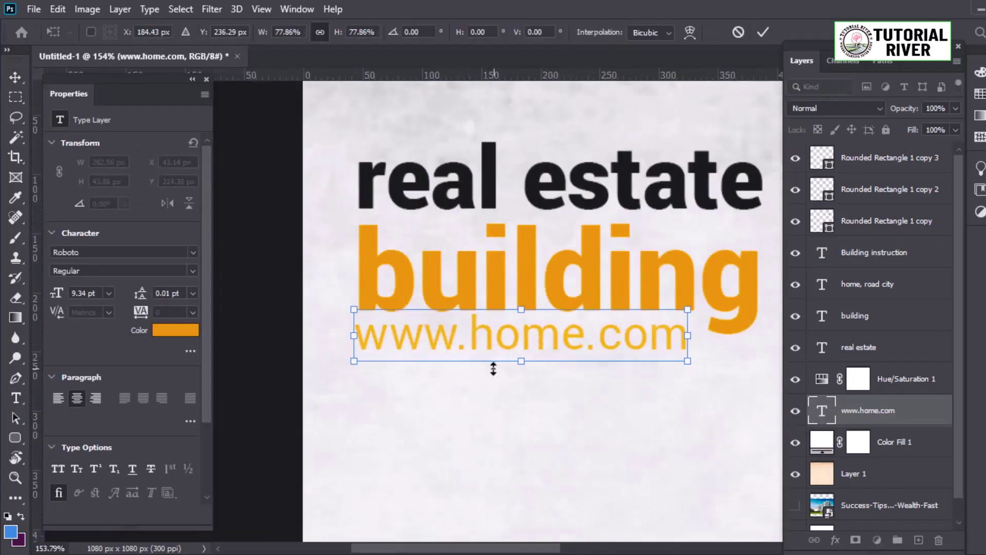
pyautogui.moveTo(493, 368)
pyautogui.mouseDown()
pyautogui.moveTo(522, 345)
pyautogui.moveTo(506, 334)
pyautogui.mouseUp()
pyautogui.press('Return')
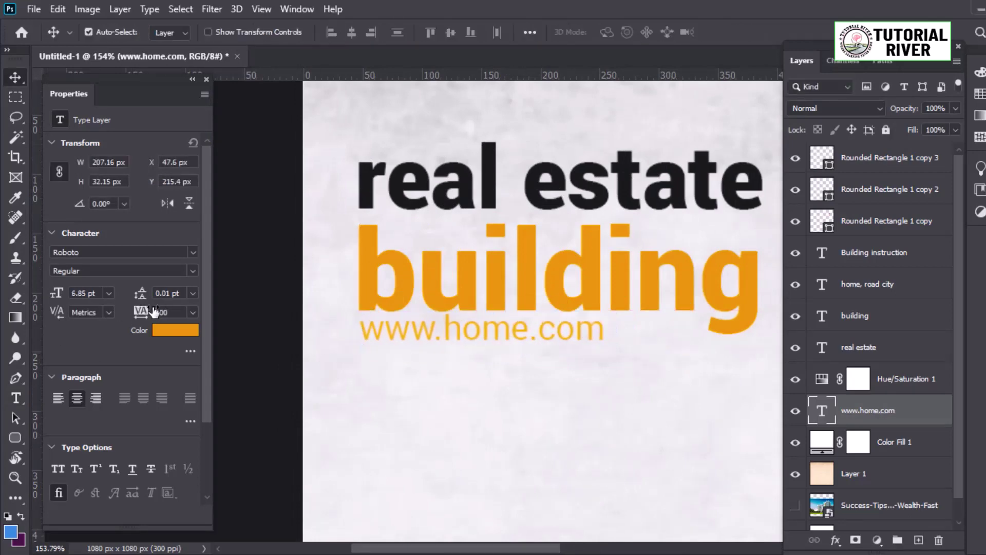
# Step: Set tracking to 200 to spread the web address letters and nudge the line into place
pyautogui.moveTo(154, 312); pyautogui.dragTo(418, 356)
pyautogui.moveTo(465, 329); pyautogui.dragTo(469, 341)
pyautogui.scroll(-1, 558, 375)
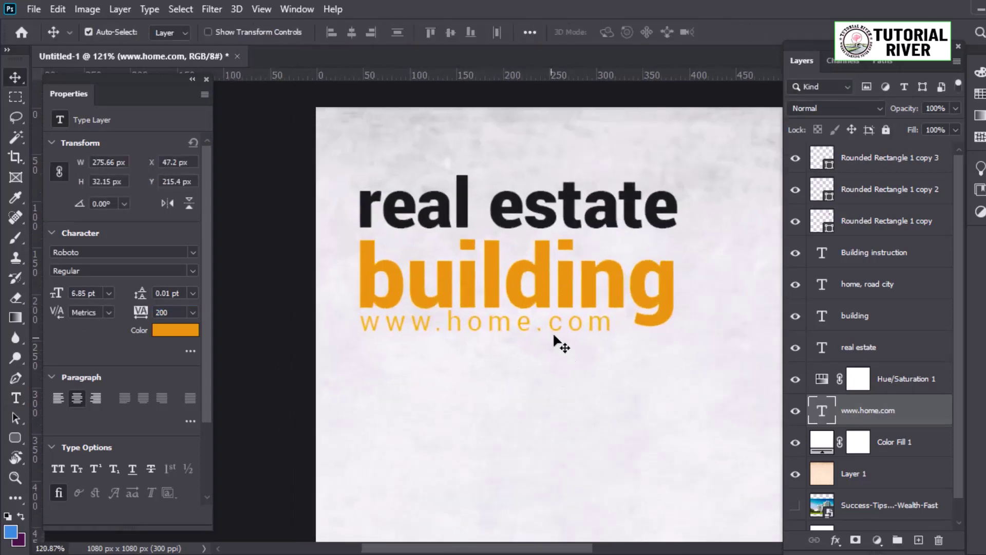
pyautogui.click(554, 339)
pyautogui.moveTo(559, 334); pyautogui.dragTo(564, 346)
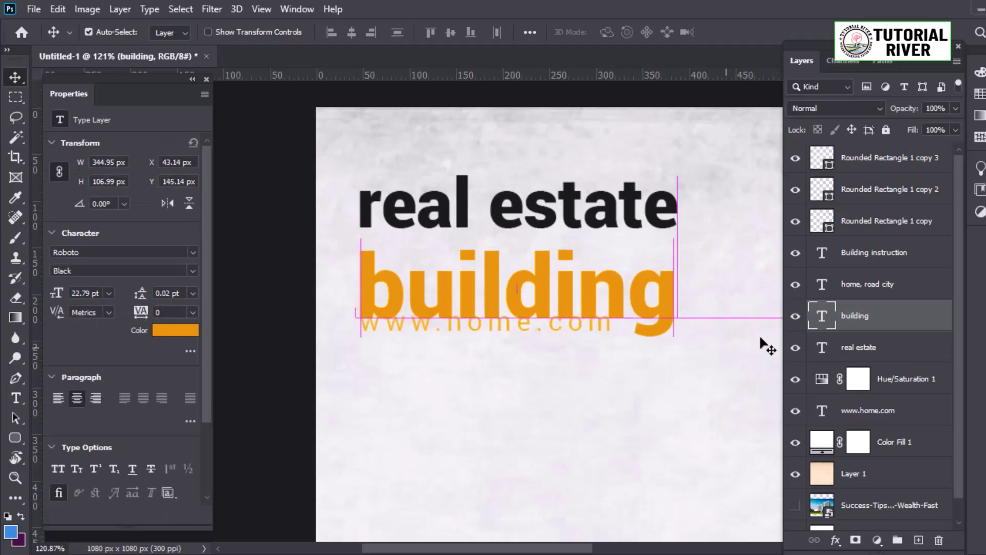
pyautogui.hotkey('ctrl', 'z')
pyautogui.hotkey('ctrl', 't')
pyautogui.scroll(2, 446, 332)
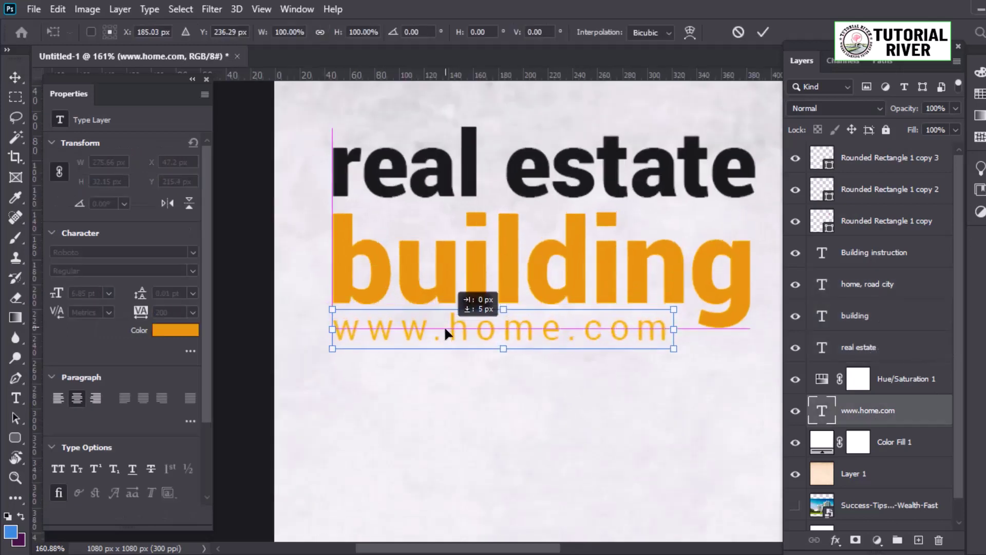
pyautogui.press('Return')
# Step: Colour the web address dark grey, sampled from the dark headline
pyautogui.click(176, 330)
pyautogui.click(450, 156)
pyautogui.scroll(-5, 418, 231)
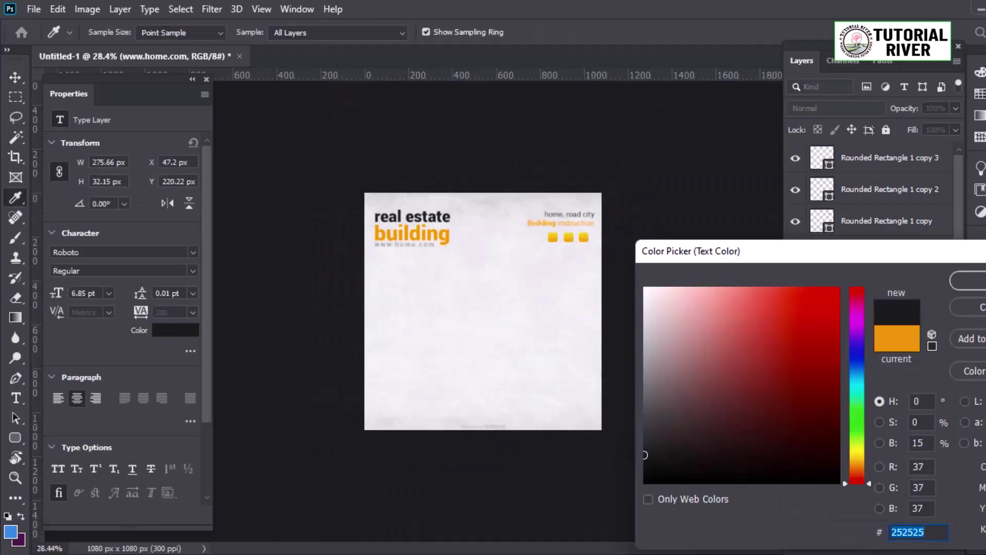
pyautogui.press('Return')
pyautogui.scroll(1, 432, 255)
pyautogui.scroll(1, 442, 242)
pyautogui.scroll(1, 390, 236)
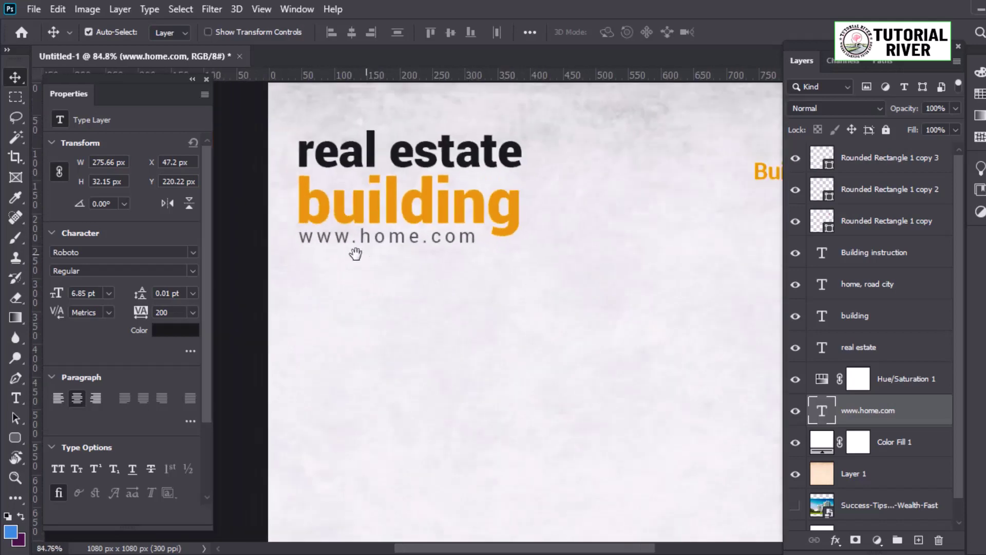
pyautogui.scroll(2, 473, 235)
pyautogui.scroll(-1, 457, 313)
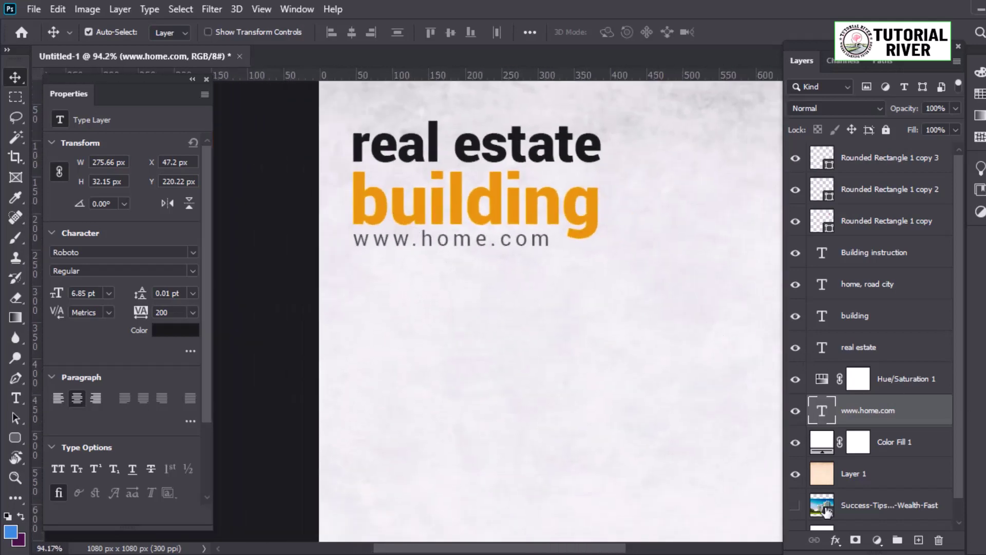
# Step: Unhide the building photo, move it to the top, and place the brush-stroke PNG
pyautogui.moveTo(832, 238)
pyautogui.mouseDown()
pyautogui.moveTo(832, 247)
pyautogui.moveTo(873, 154)
pyautogui.mouseUp()
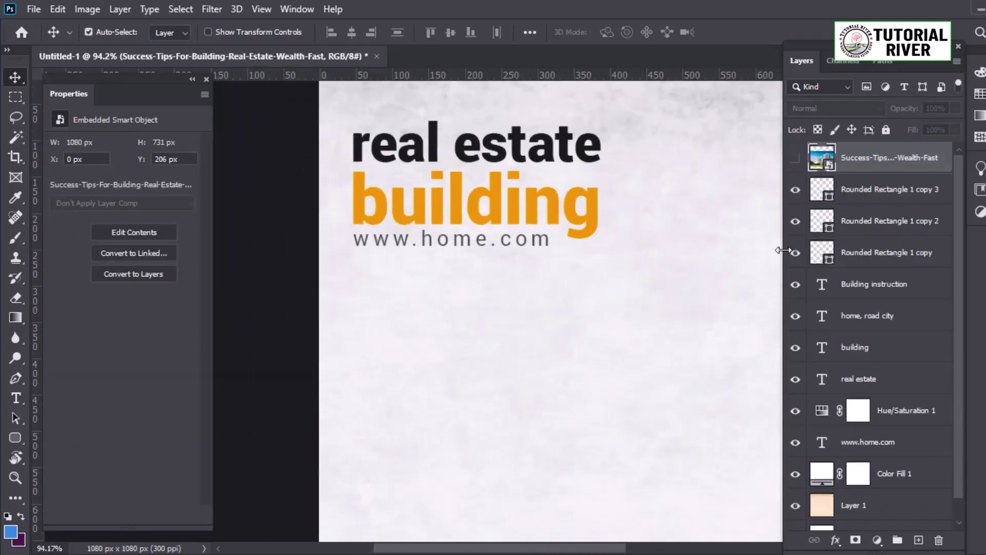
pyautogui.click(795, 158)
pyautogui.moveTo(567, 278); pyautogui.dragTo(621, 385)
pyautogui.scroll(-3, 590, 318)
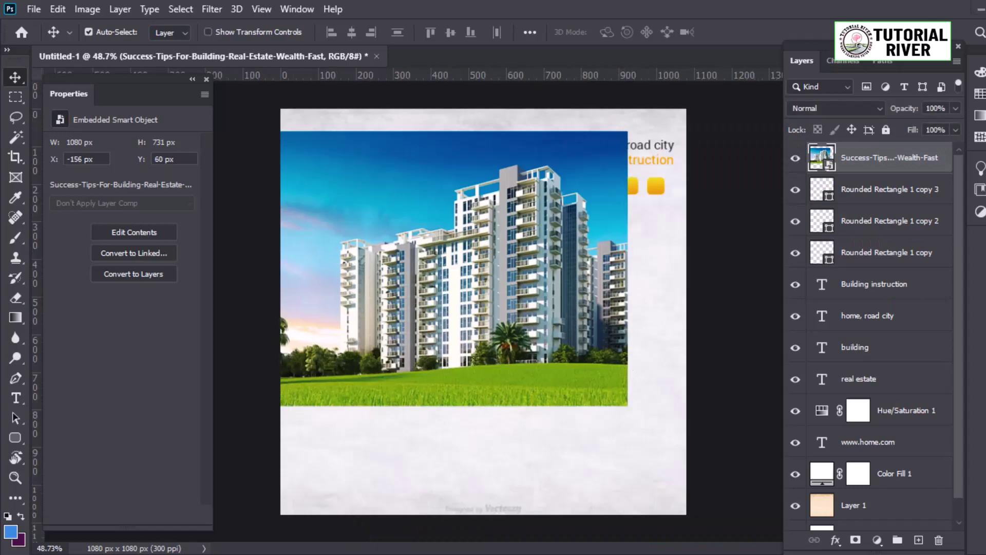
pyautogui.press('Return')
pyautogui.moveTo(513, 211); pyautogui.dragTo(544, 249)
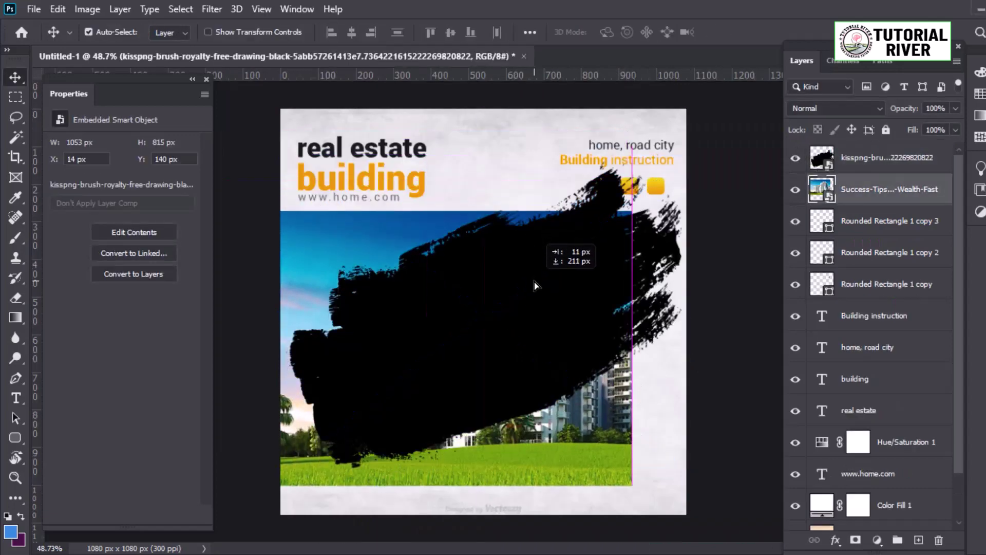
# Step: Clip the building photo to the brush-stroke layer and position them together
pyautogui.click(517, 362)
pyautogui.hotkey('ctrl', '[')
pyautogui.hotkey('ctrl', 'alt', 'g')
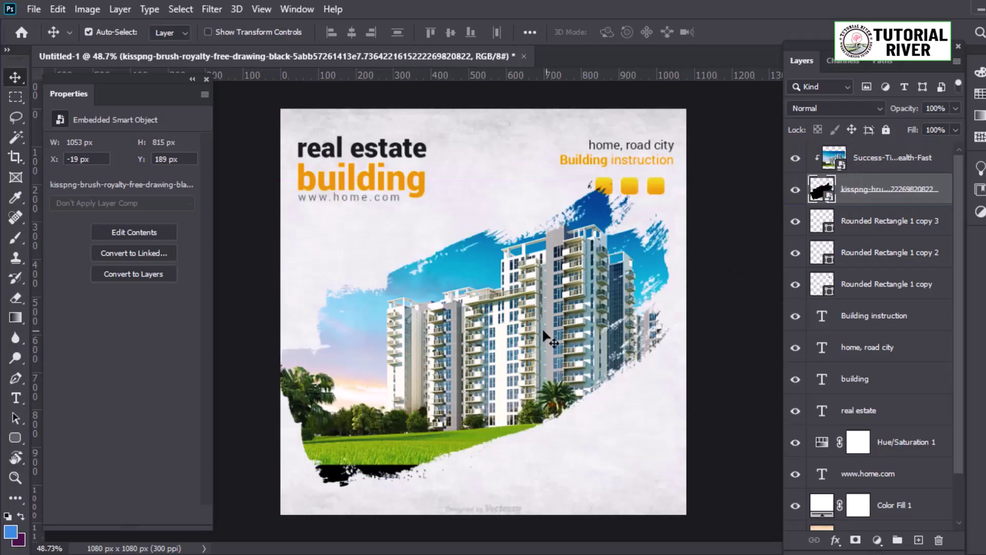
pyautogui.moveTo(544, 335); pyautogui.dragTo(520, 341)
pyautogui.keyDown('ctrl'); pyautogui.click(888, 189); pyautogui.keyUp('ctrl')
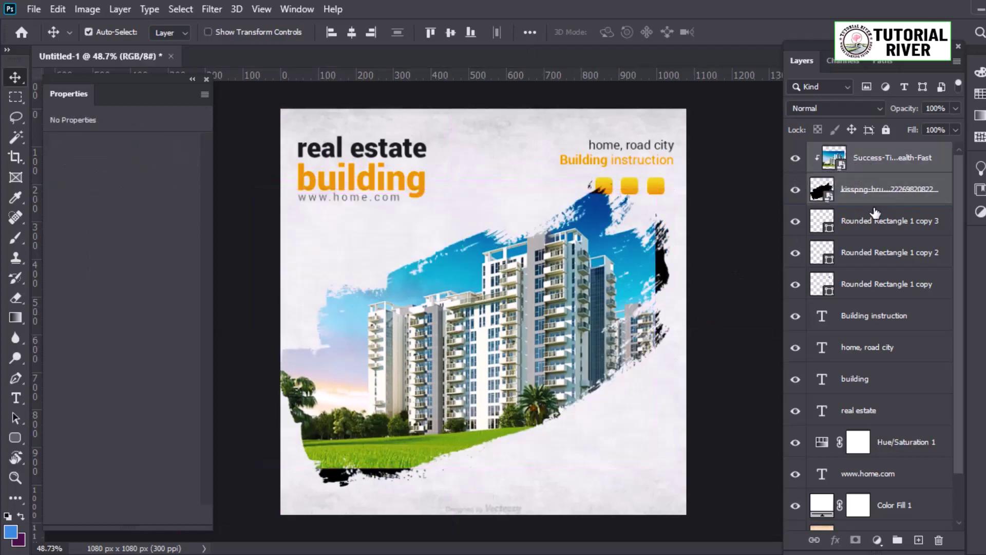
pyautogui.moveTo(596, 269); pyautogui.dragTo(598, 288)
# Step: Resize the building photo to fit inside the brush-stroke shape
pyautogui.click(511, 326)
pyautogui.hotkey('ctrl', 't')
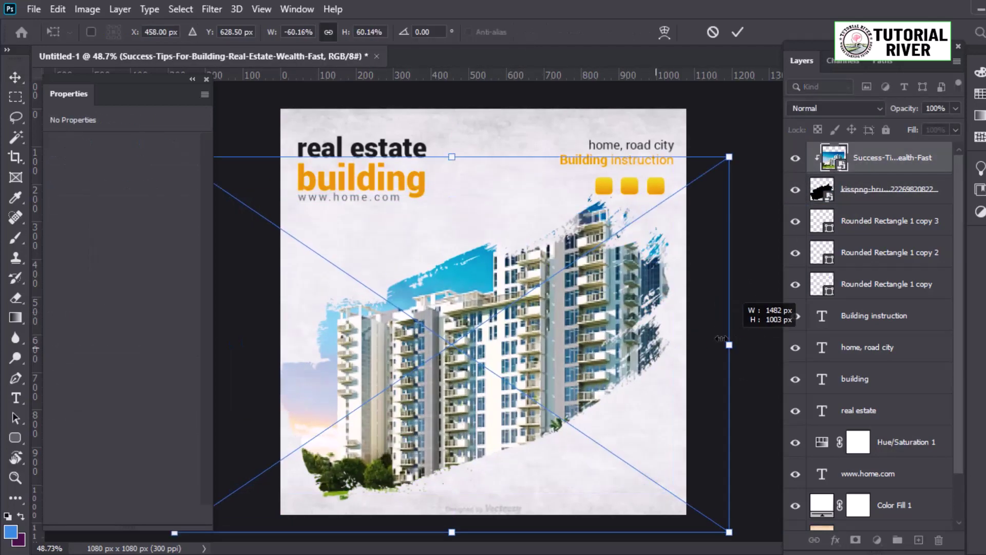
pyautogui.moveTo(552, 334)
pyautogui.mouseDown()
pyautogui.moveTo(564, 359)
pyautogui.moveTo(595, 298)
pyautogui.mouseUp()
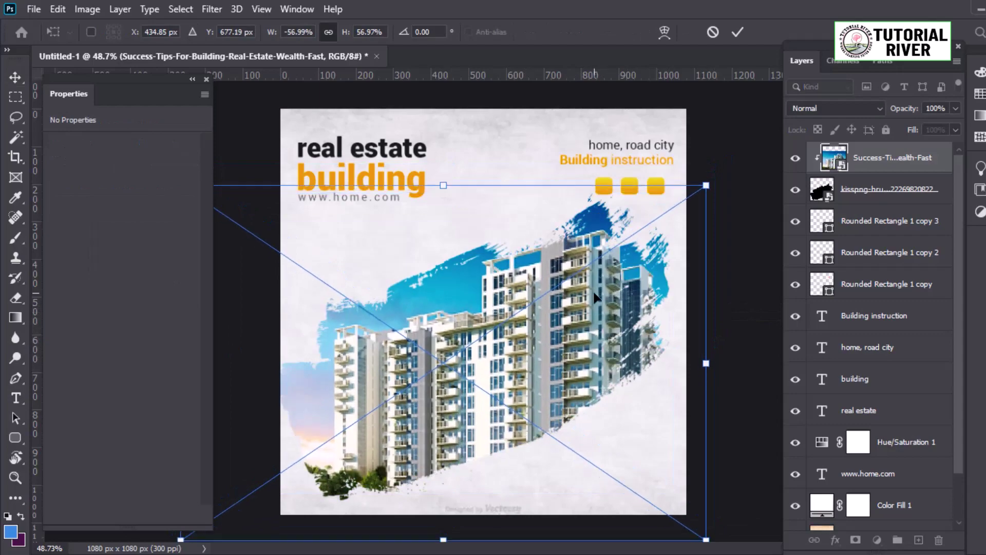
pyautogui.press('Return')
pyautogui.scroll(4, 672, 321)
pyautogui.scroll(-1, 631, 327)
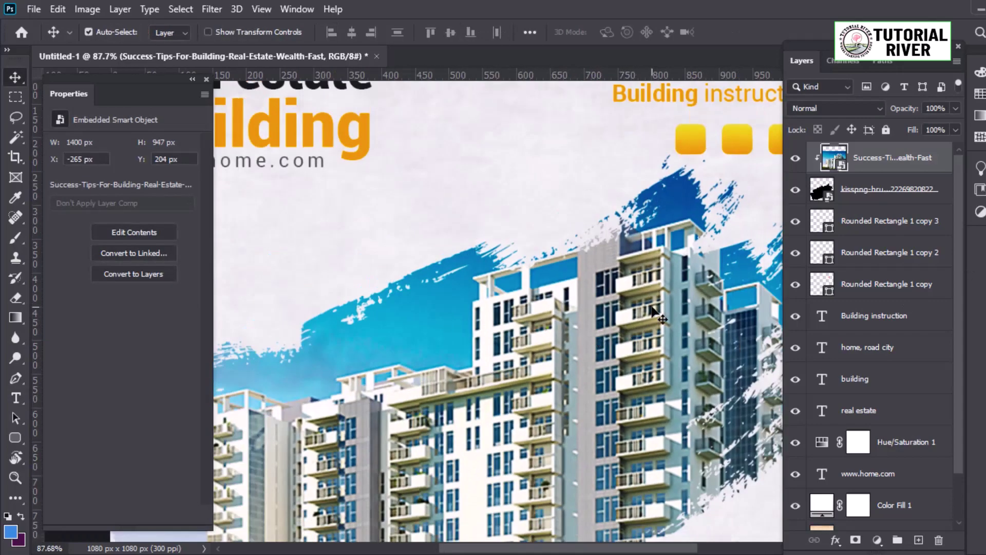
pyautogui.scroll(-1, 652, 310)
# Step: Stretch the building photo taller with another transform
pyautogui.hotkey('ctrl', 't')
pyautogui.press('Return')
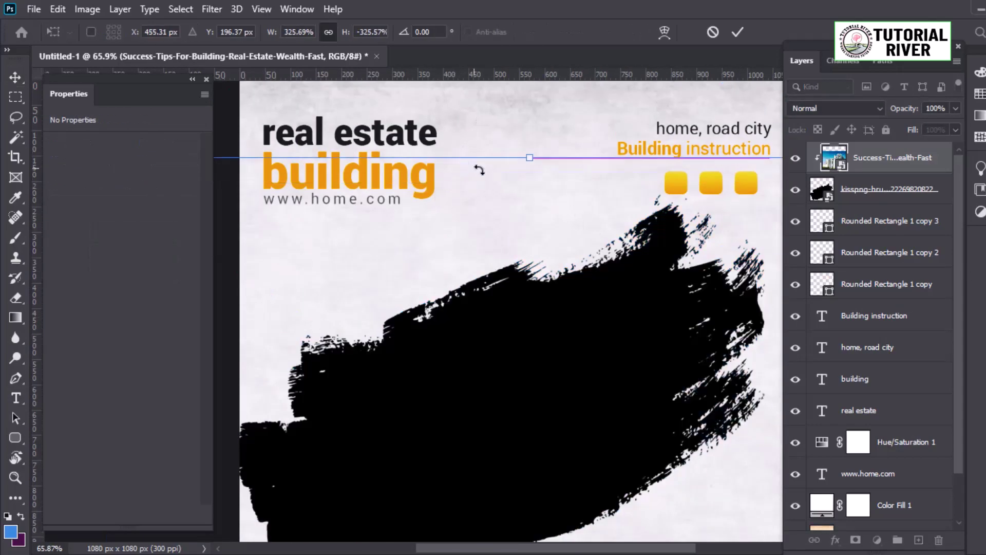
pyautogui.hotkey('ctrl', 't')
pyautogui.moveTo(464, 182); pyautogui.dragTo(469, 125)
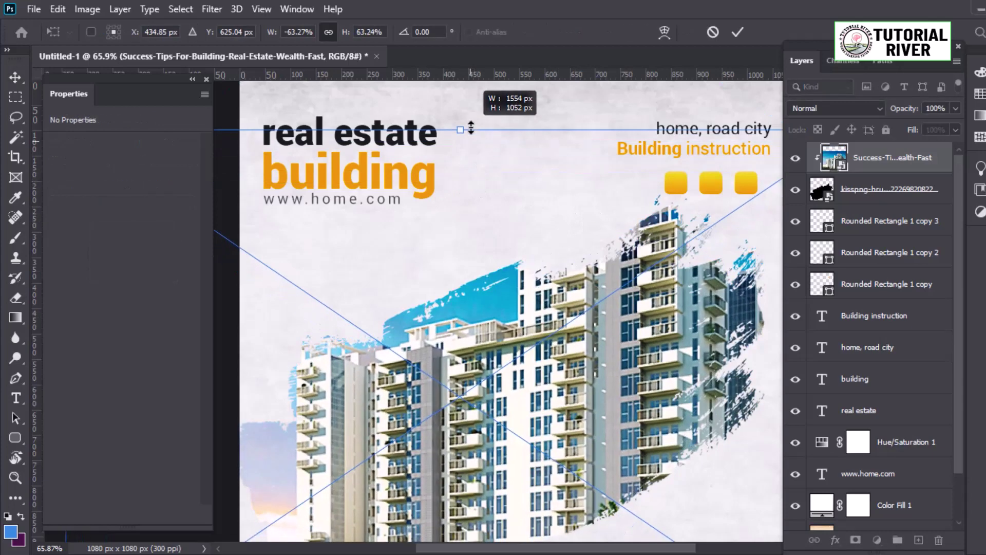
pyautogui.scroll(-1, 438, 129)
pyautogui.press('Return')
# Step: Duplicate the photo and mask the copy with the brush-stroke shape's selection
pyautogui.hotkey('ctrl', 'j')
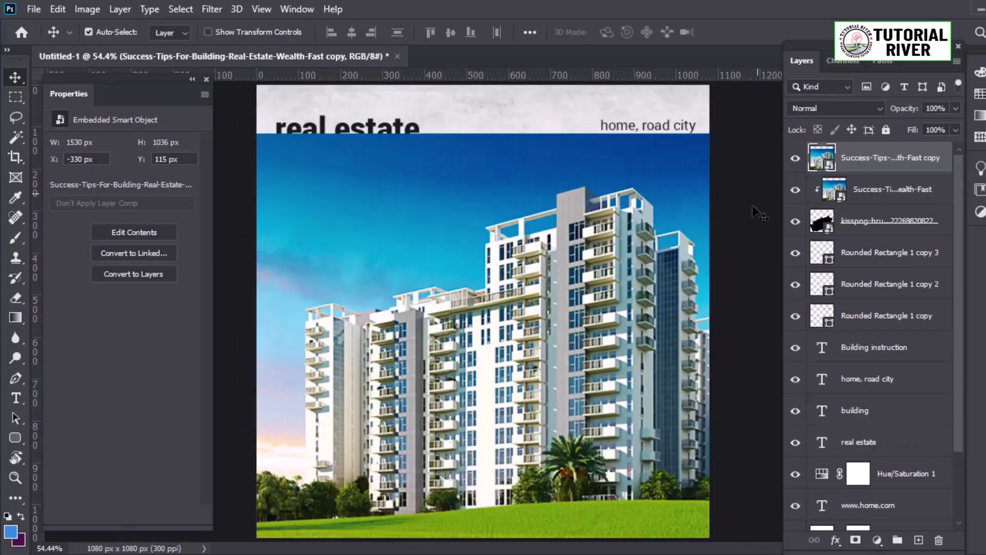
pyautogui.keyDown('ctrl'); pyautogui.click(829, 226); pyautogui.keyUp('ctrl')
pyautogui.click(855, 539)
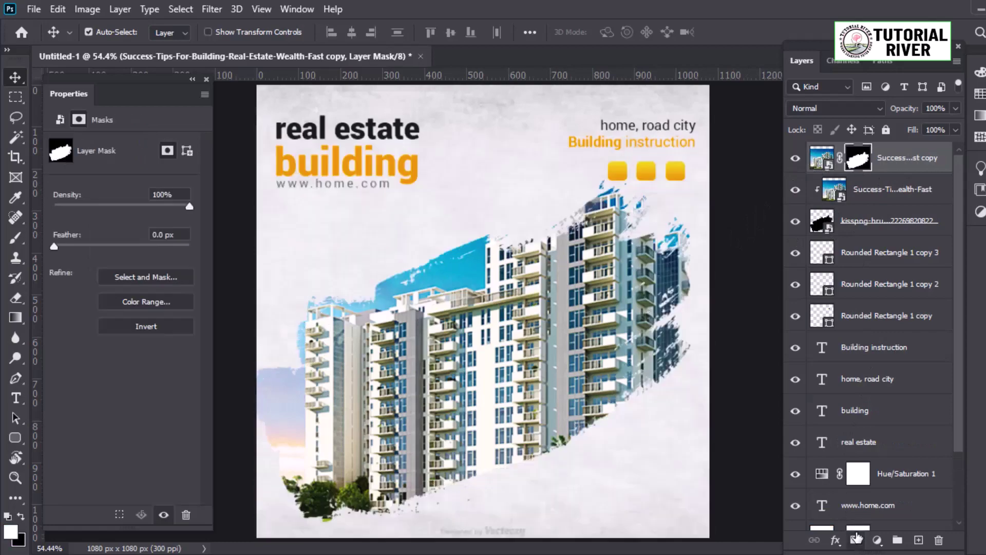
pyautogui.press('b')
pyautogui.scroll(1, 499, 226)
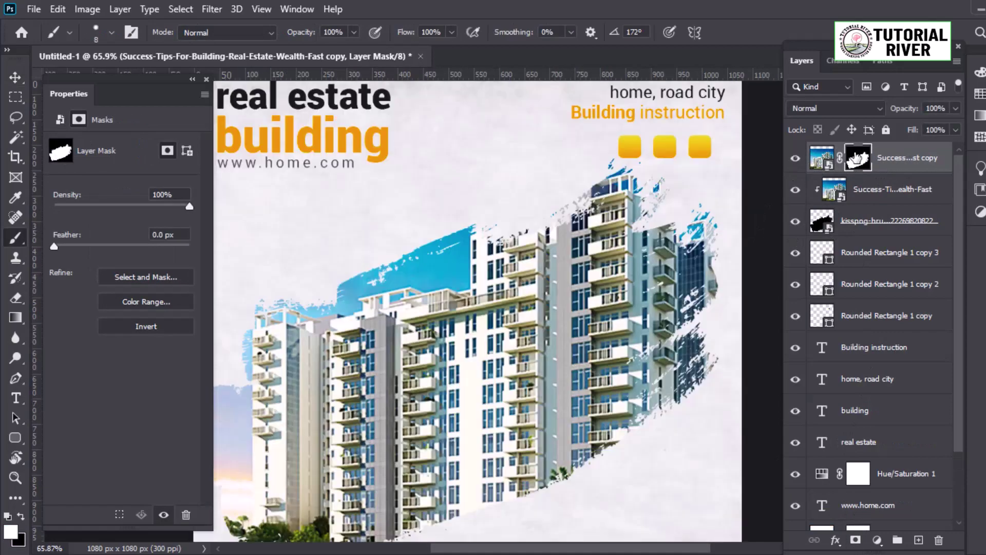
# Step: Disable the photo copy's mask, Magic Wand-select the sky above the buildings, then re-enable it
pyautogui.keyDown('shift'); pyautogui.click(858, 157); pyautogui.keyUp('shift')
pyautogui.scroll(2, 560, 298)
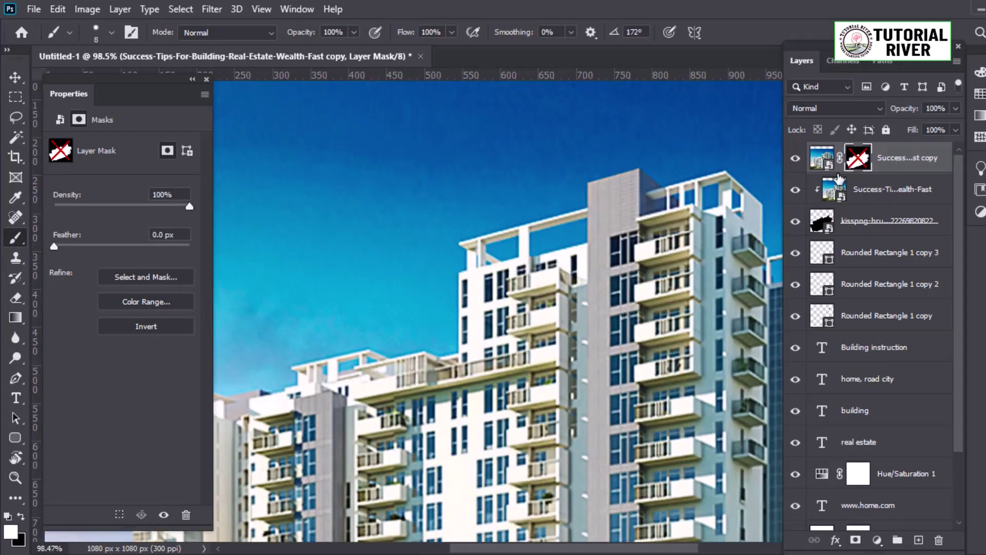
pyautogui.press('w')
pyautogui.scroll(-2, 776, 166)
pyautogui.click(594, 161)
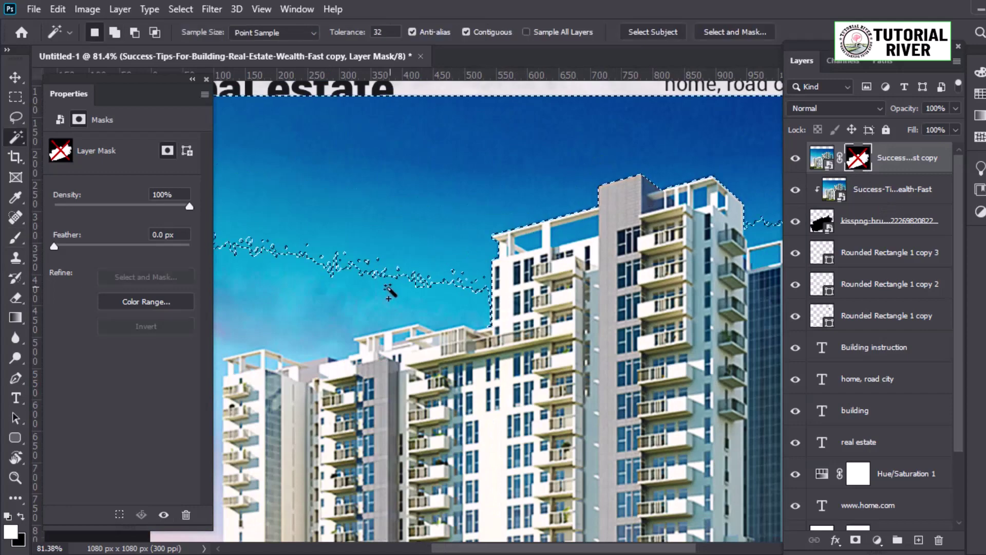
pyautogui.hscroll(5, 529, 268)
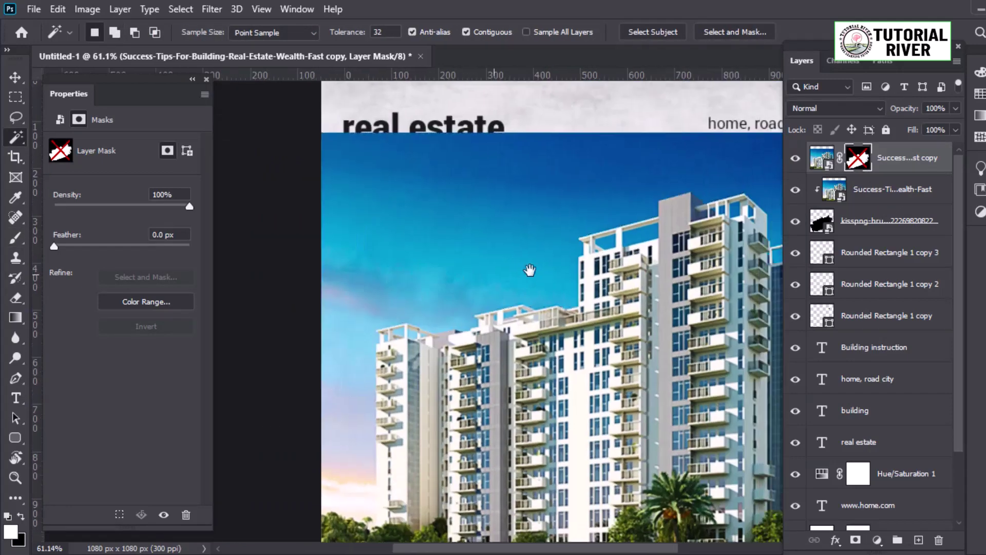
pyautogui.scroll(2, 637, 260)
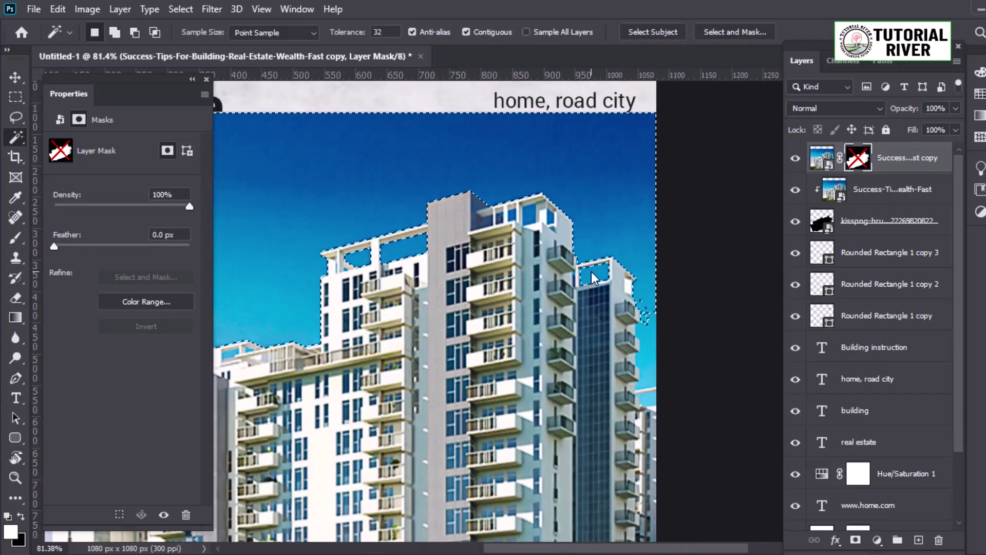
pyautogui.scroll(2, 374, 286)
pyautogui.scroll(2, 379, 346)
pyautogui.scroll(2, 539, 252)
pyautogui.scroll(-1, 517, 253)
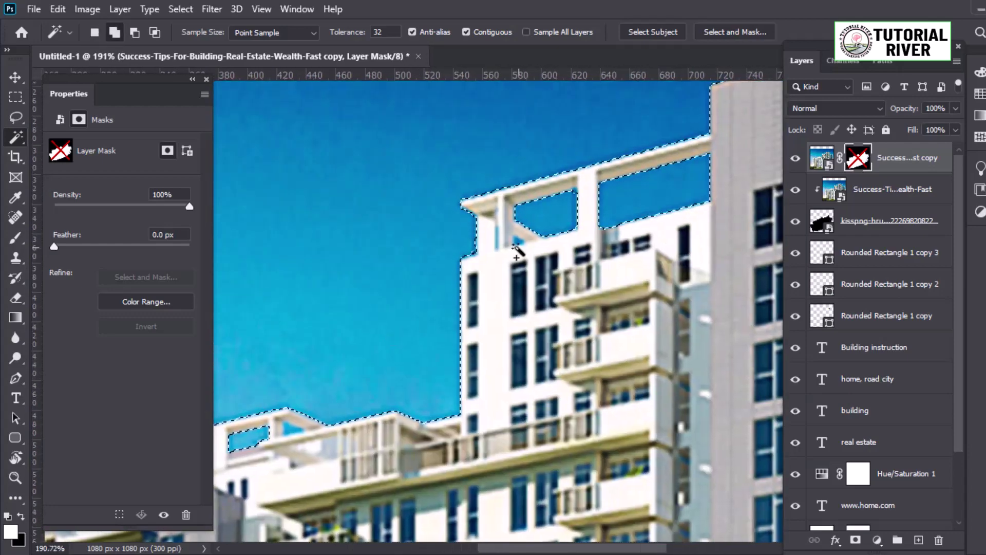
pyautogui.scroll(-1, 411, 308)
pyautogui.scroll(1, 352, 339)
pyautogui.scroll(-3, 339, 334)
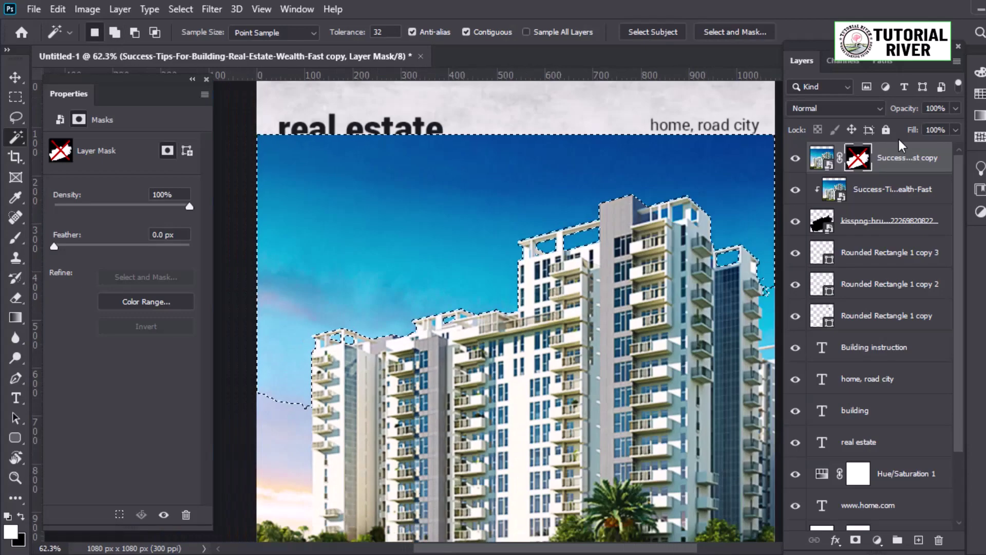
pyautogui.keyDown('shift'); pyautogui.click(857, 157); pyautogui.keyUp('shift')
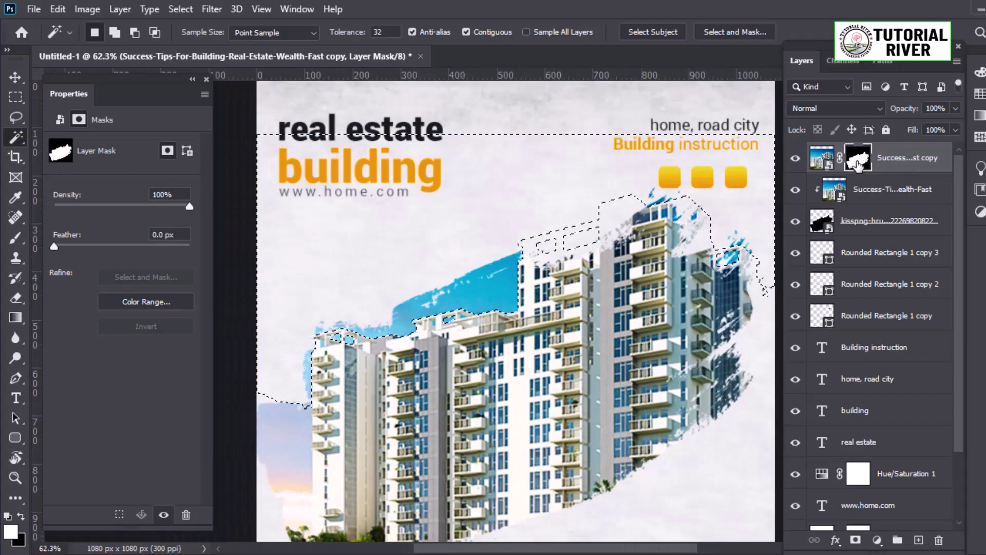
# Step: Paint on the mask to bring the building rooftop back into view
pyautogui.press('b')
pyautogui.scroll(1, 646, 202)
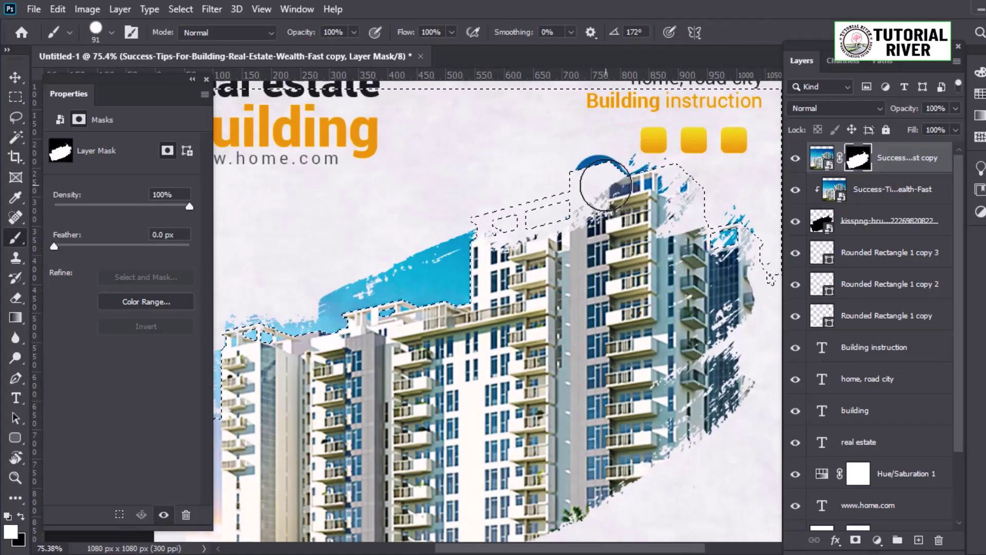
pyautogui.moveTo(605, 186); pyautogui.dragTo(606, 179)
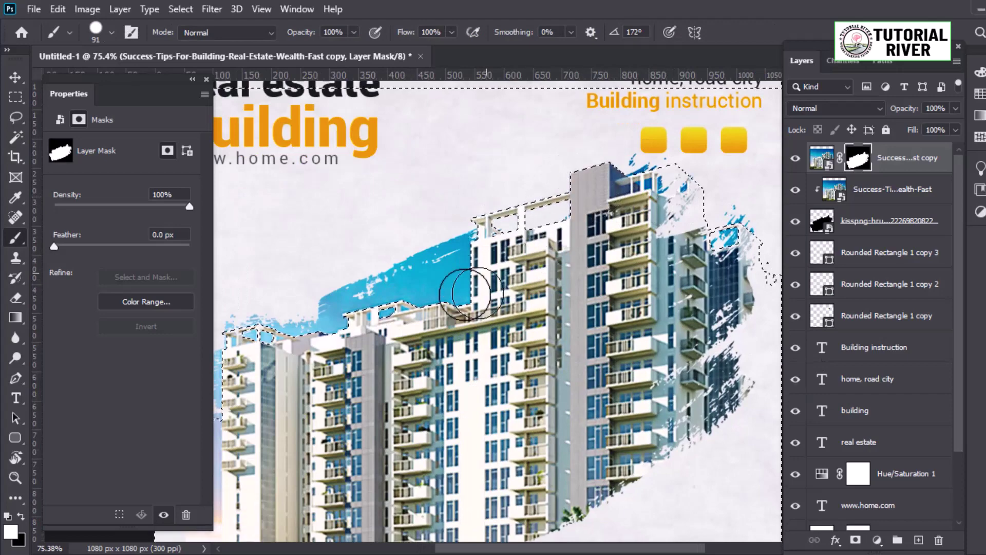
pyautogui.scroll(-2, 672, 255)
pyautogui.scroll(4, 671, 255)
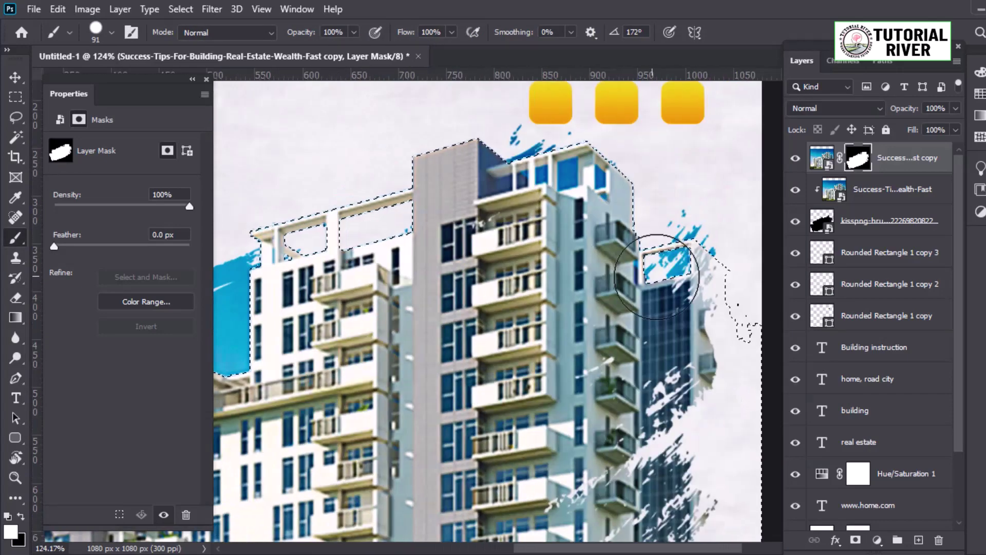
pyautogui.scroll(-2, 700, 286)
pyautogui.scroll(-1, 662, 316)
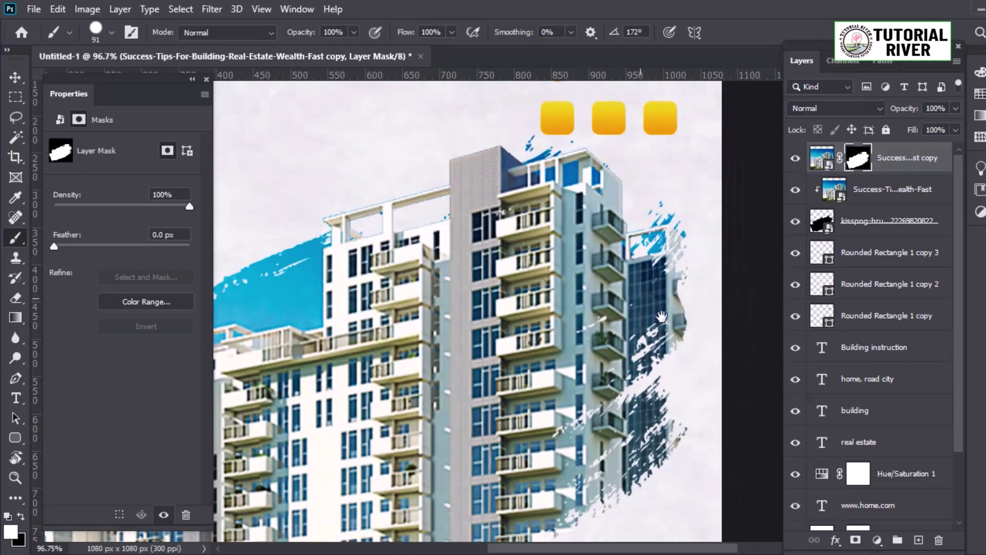
pyautogui.scroll(2, 662, 317)
# Step: Magic Wand-select the blue window area atop the tower
pyautogui.press('w')
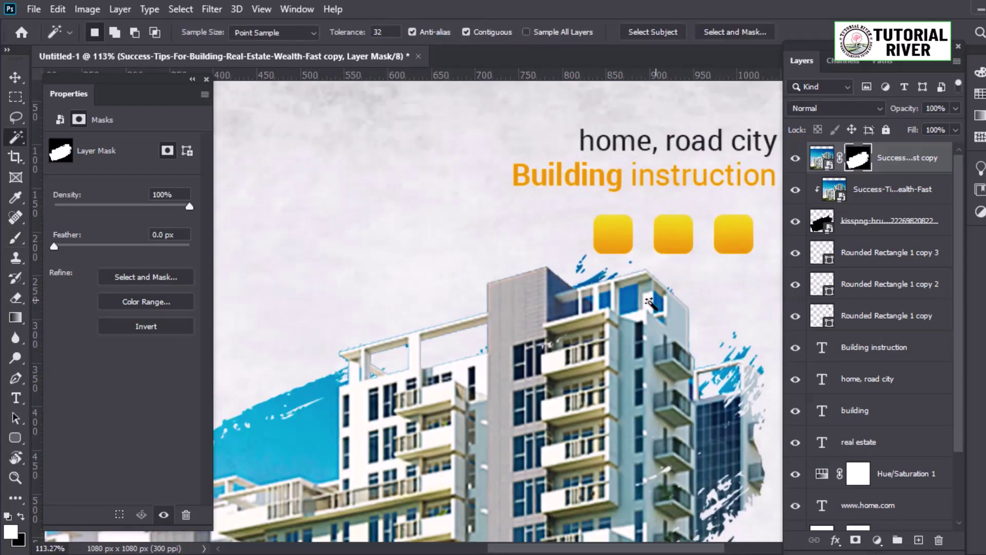
pyautogui.click(649, 302)
pyautogui.scroll(2, 649, 302)
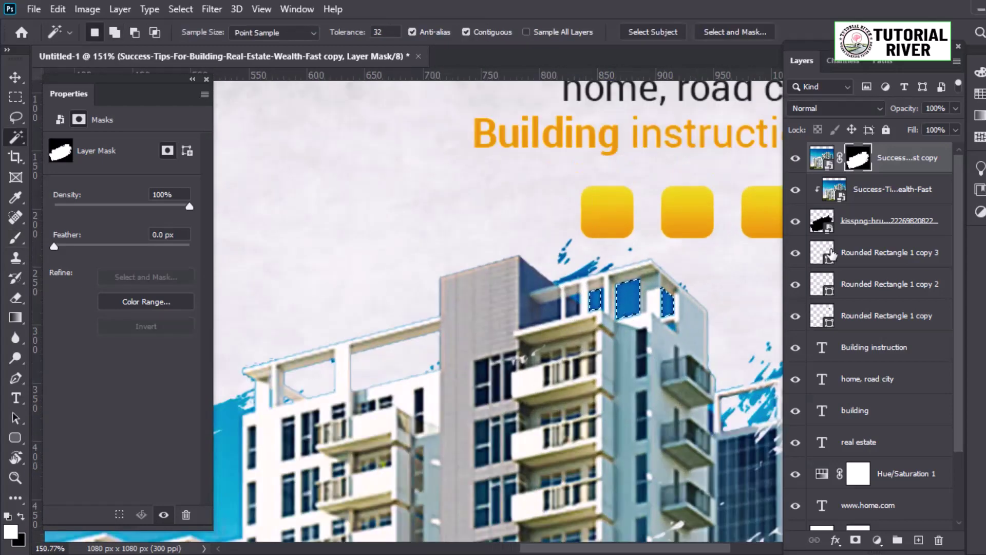
pyautogui.scroll(-2, 644, 306)
pyautogui.scroll(-2, 591, 272)
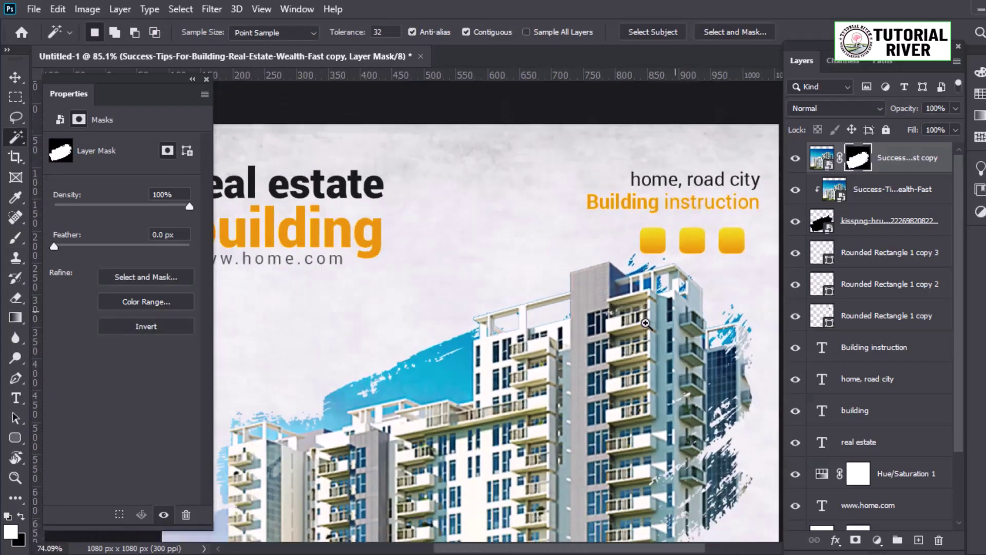
pyautogui.scroll(-2, 565, 257)
pyautogui.scroll(1, 542, 239)
pyautogui.scroll(-2, 542, 239)
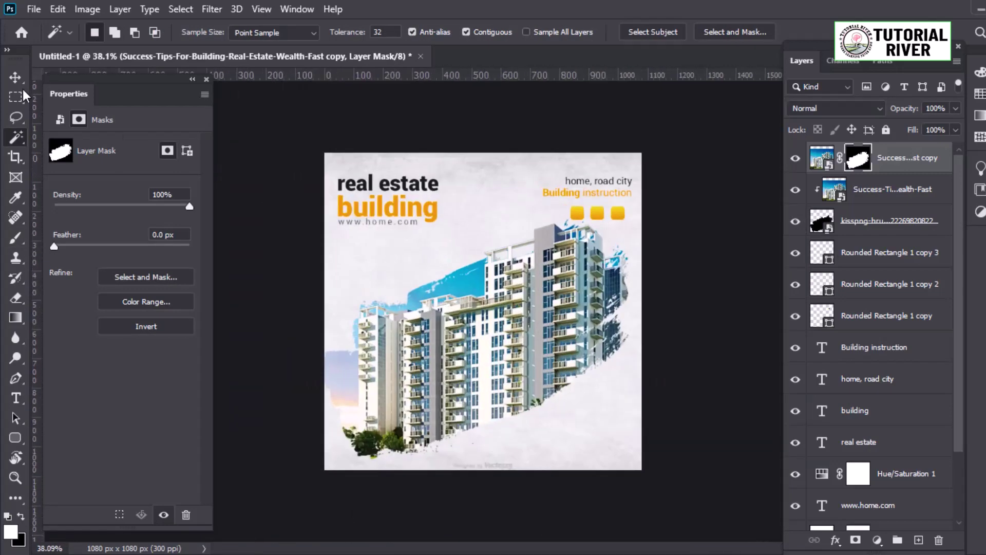
# Step: Duplicate the brush-stroke layer and move both brush layers to the top of the stack
pyautogui.press('v')
pyautogui.click(858, 231)
pyautogui.hotkey('ctrl', 'j')
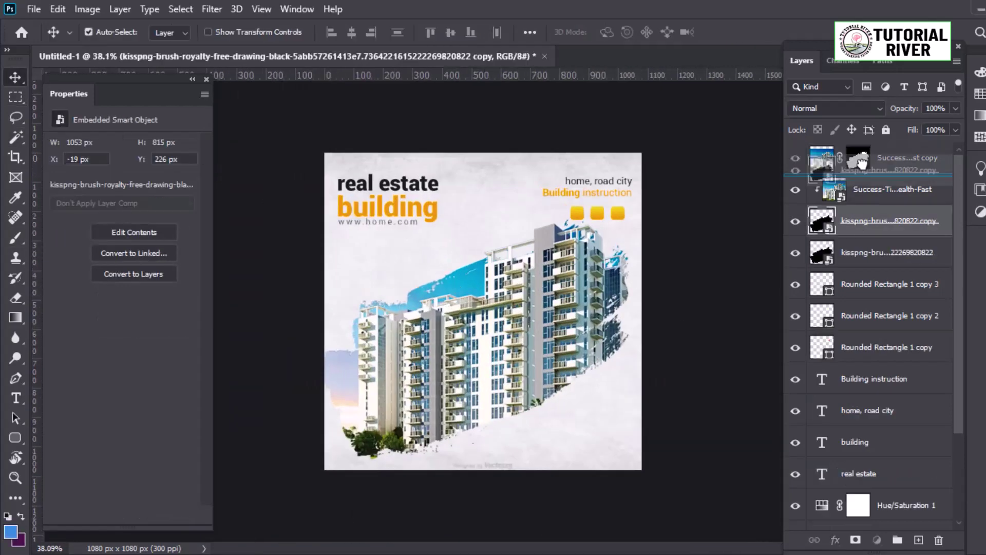
pyautogui.hotkey('ctrl', 'shift', ']')
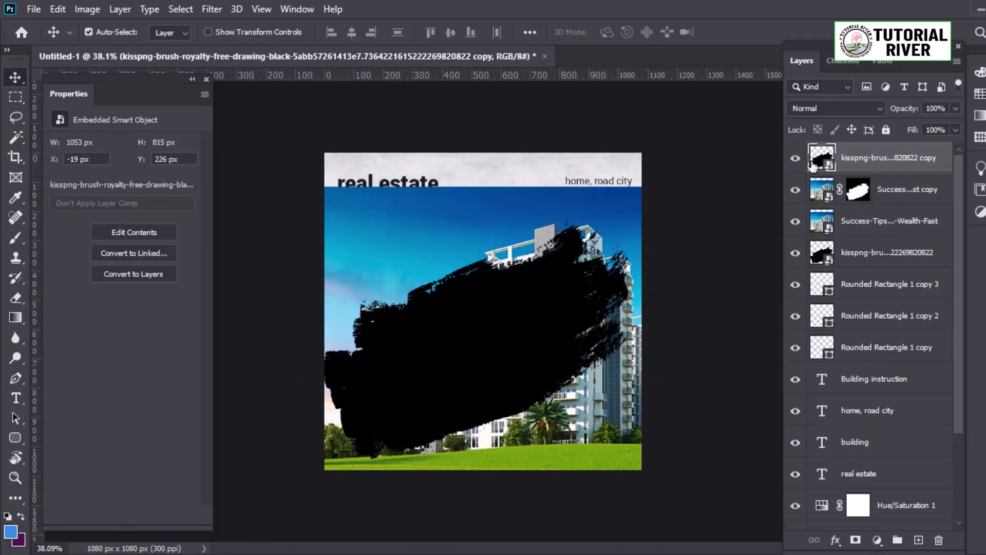
pyautogui.moveTo(812, 164); pyautogui.dragTo(887, 214)
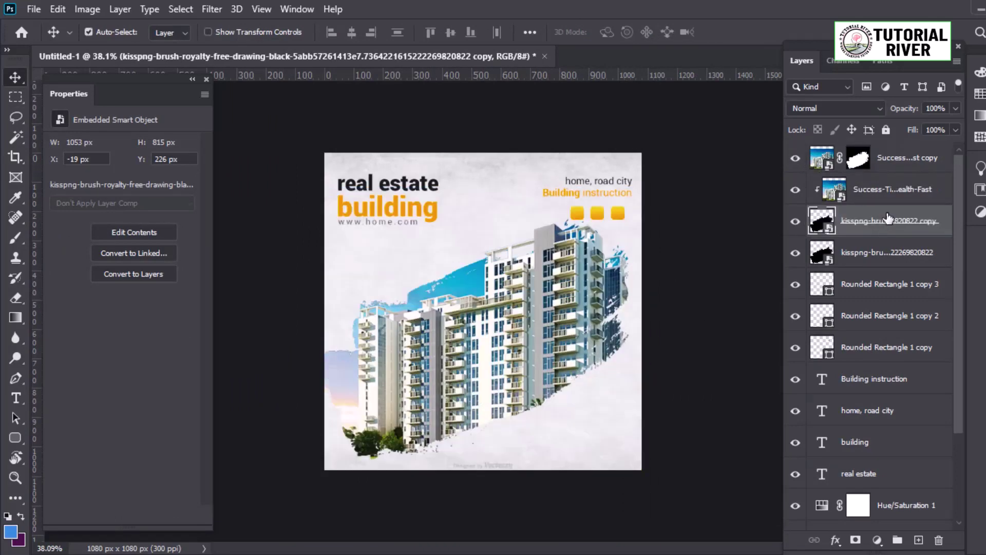
pyautogui.click(892, 256)
pyautogui.hotkey('ctrl', 'shift', ']')
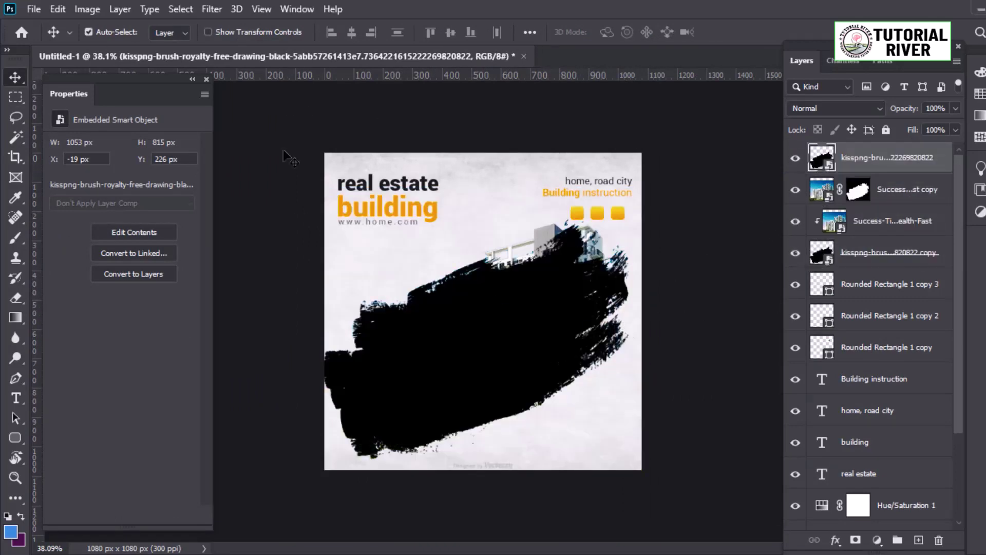
pyautogui.scroll(1, 593, 297)
# Step: Give the brush layer a Gradient Overlay from yellow #ecd868 to orange #fc9b02
pyautogui.rightClick(887, 170)
pyautogui.click(704, 22)
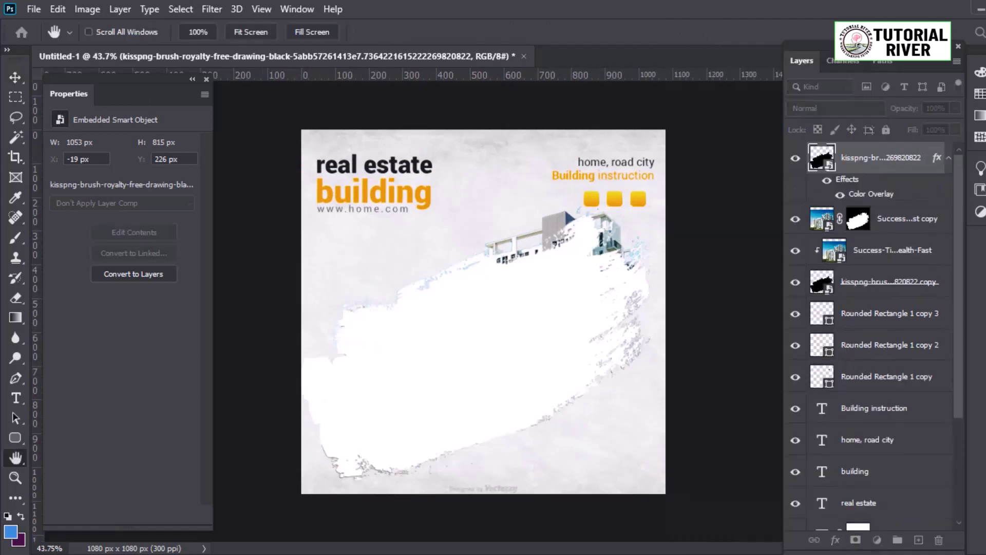
pyautogui.click(672, 280)
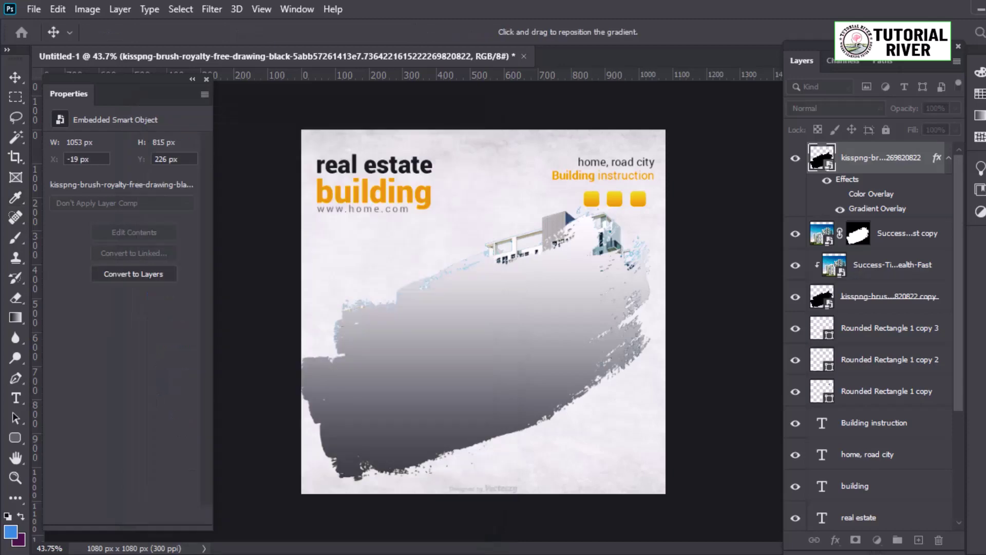
pyautogui.click(228, 464)
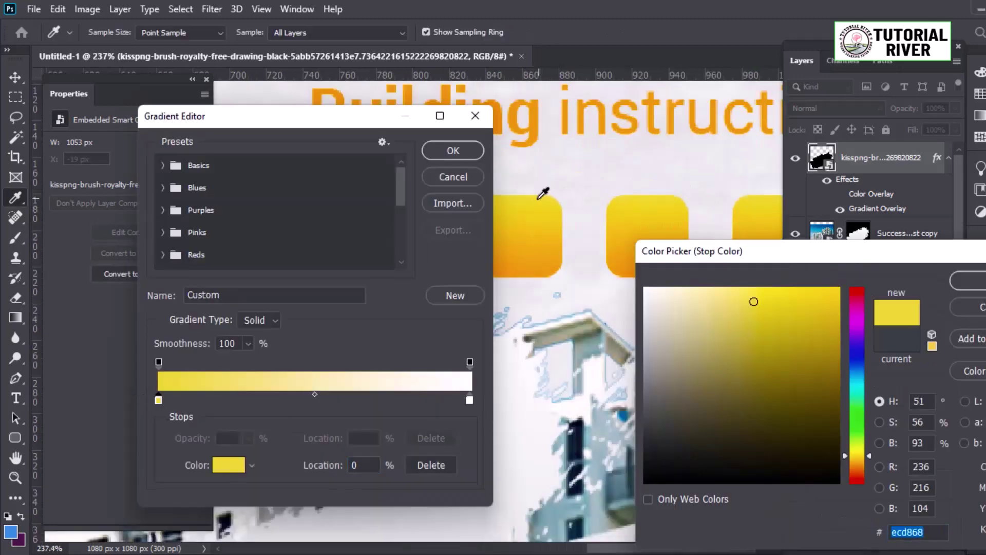
pyautogui.click(977, 281)
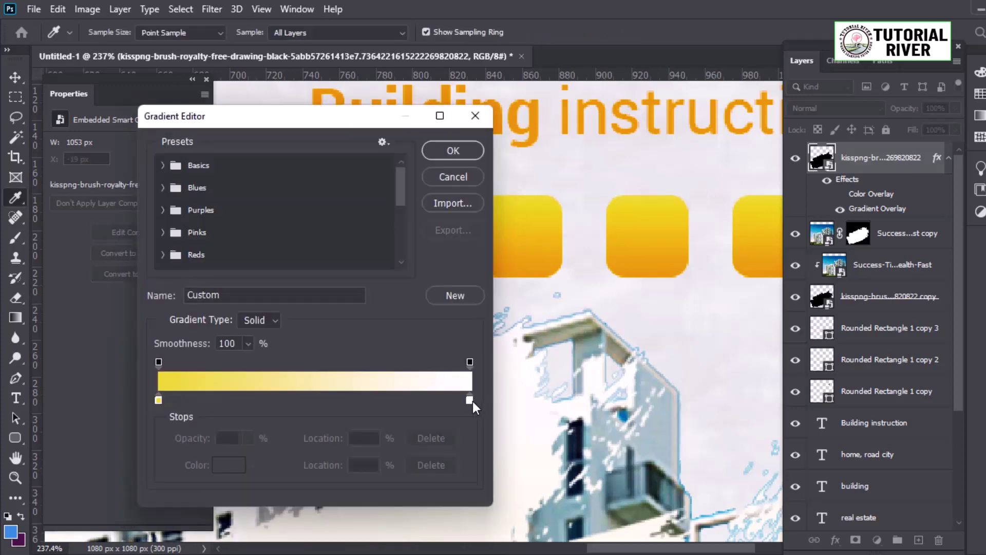
pyautogui.click(228, 465)
pyautogui.write('fc9b02')
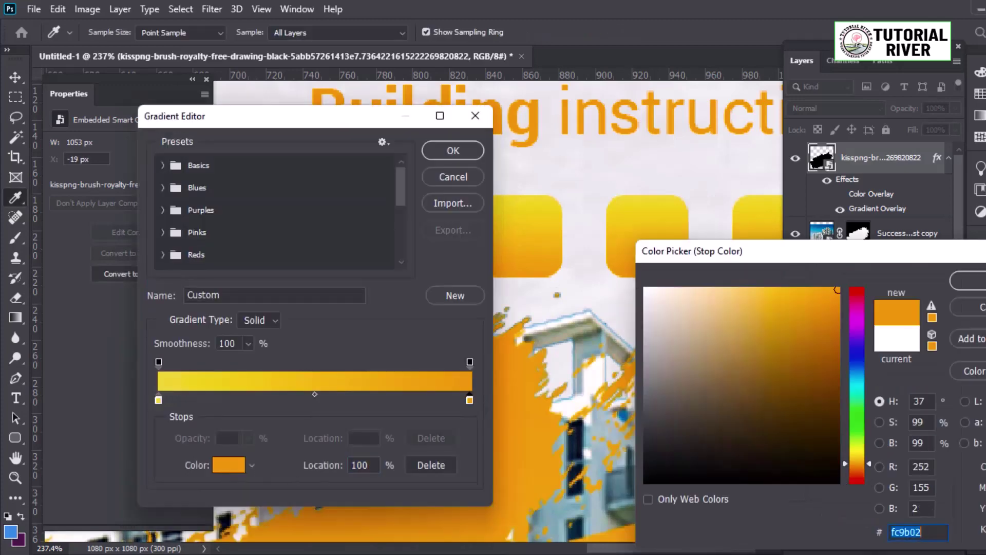
pyautogui.press('Return')
pyautogui.click(453, 150)
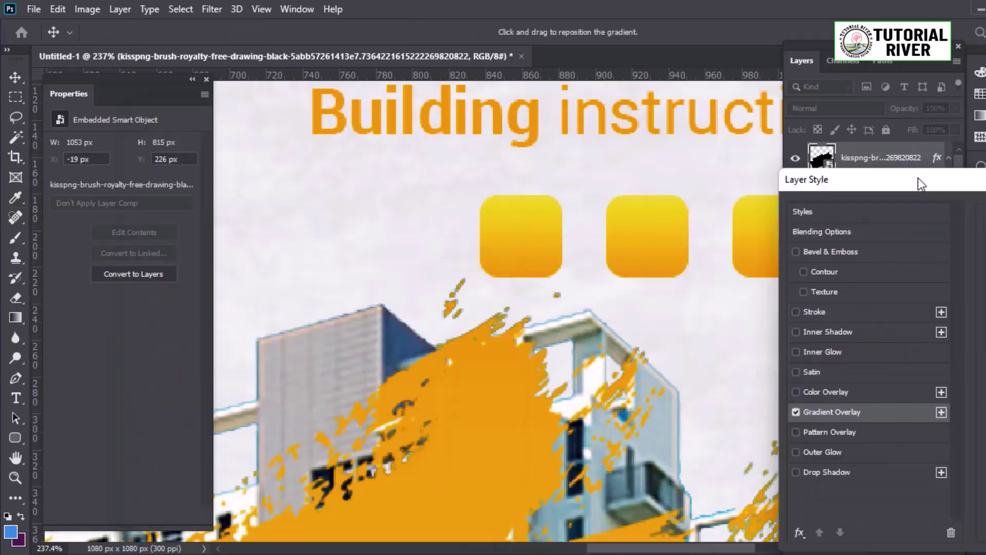
pyautogui.press('Return')
# Step: Tilt the gradient overlay's angle, keeping the Normal blend mode
pyautogui.scroll(-3, 518, 329)
pyautogui.scroll(-3, 517, 329)
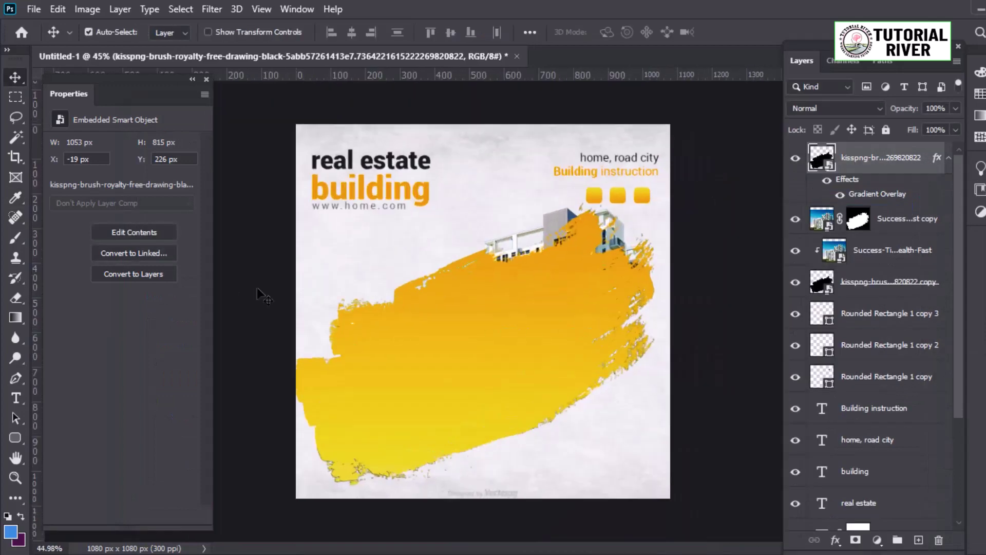
pyautogui.doubleClick(884, 194)
pyautogui.moveTo(609, 308); pyautogui.dragTo(611, 298)
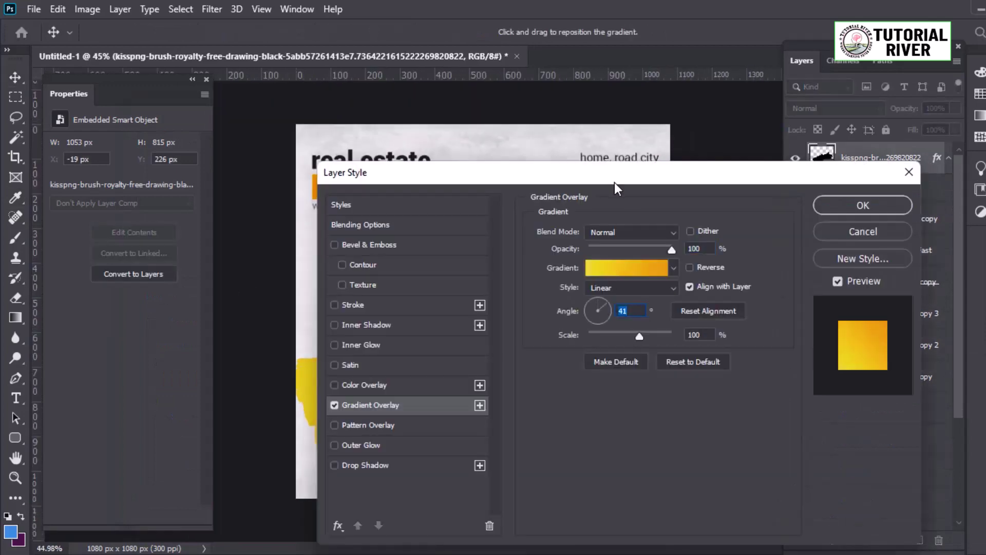
pyautogui.moveTo(615, 183); pyautogui.dragTo(775, 176)
pyautogui.press('Return')
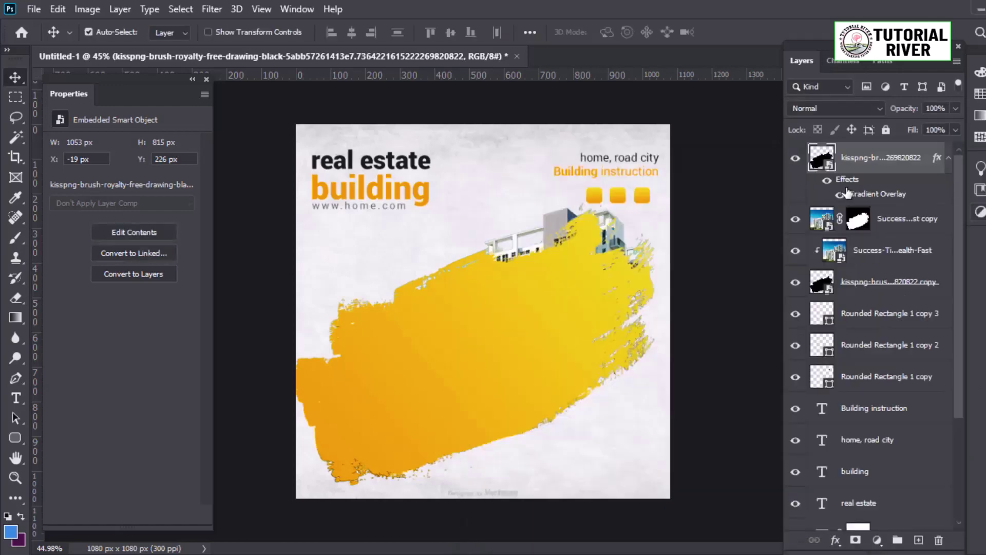
pyautogui.click(833, 109)
pyautogui.press('Escape')
# Step: Recheck the gradient overlay, keep Normal blending, and hide the yellow brush-stroke layer
pyautogui.doubleClick(871, 194)
pyautogui.moveTo(514, 165); pyautogui.dragTo(697, 127)
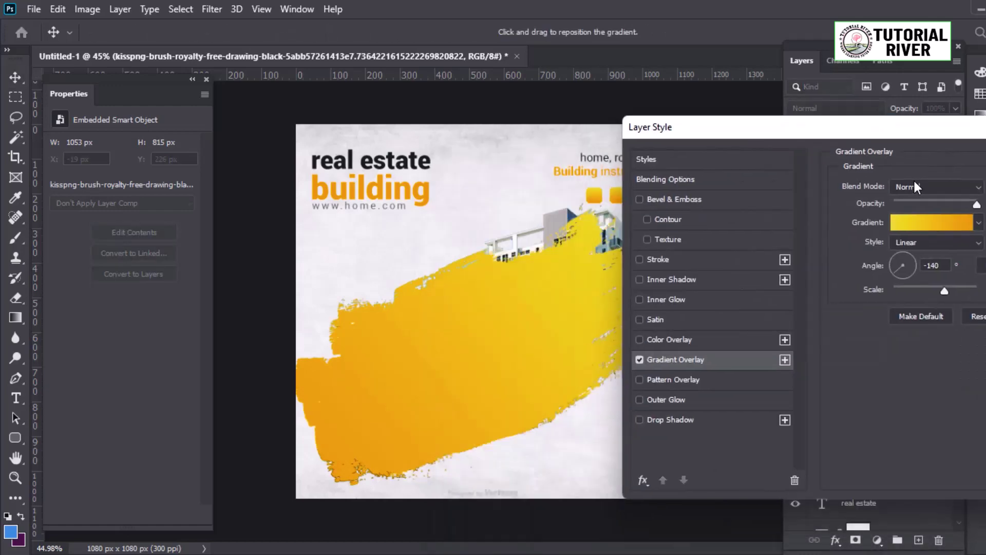
pyautogui.scroll(-2, 914, 186)
pyautogui.scroll(-2, 914, 186)
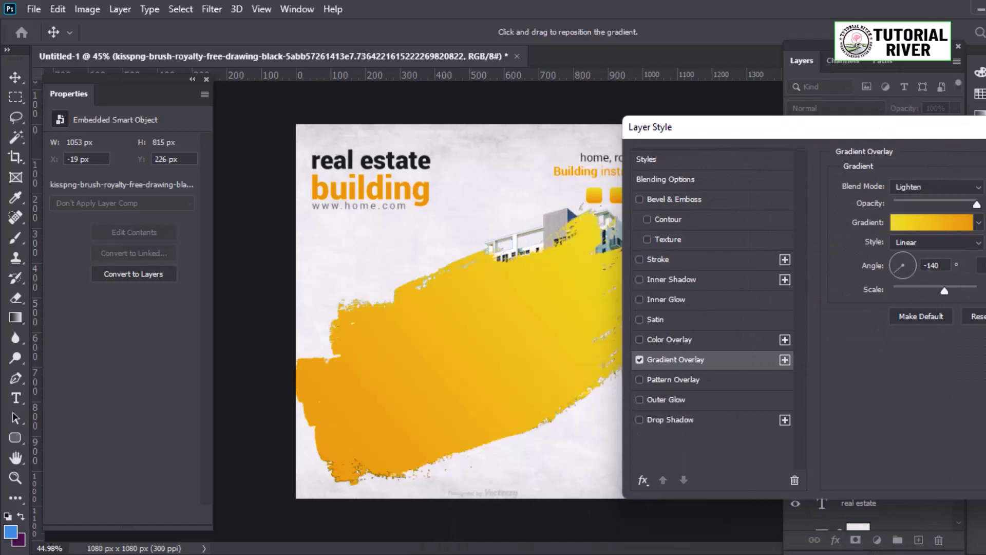
pyautogui.press('Return')
pyautogui.click(832, 109)
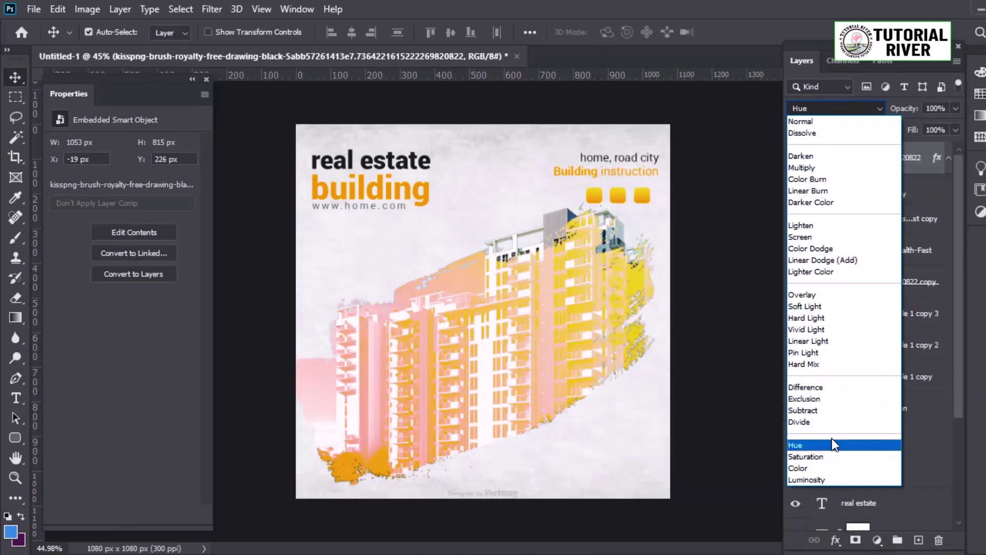
pyautogui.press('Escape')
pyautogui.click(795, 157)
pyautogui.scroll(2, 661, 264)
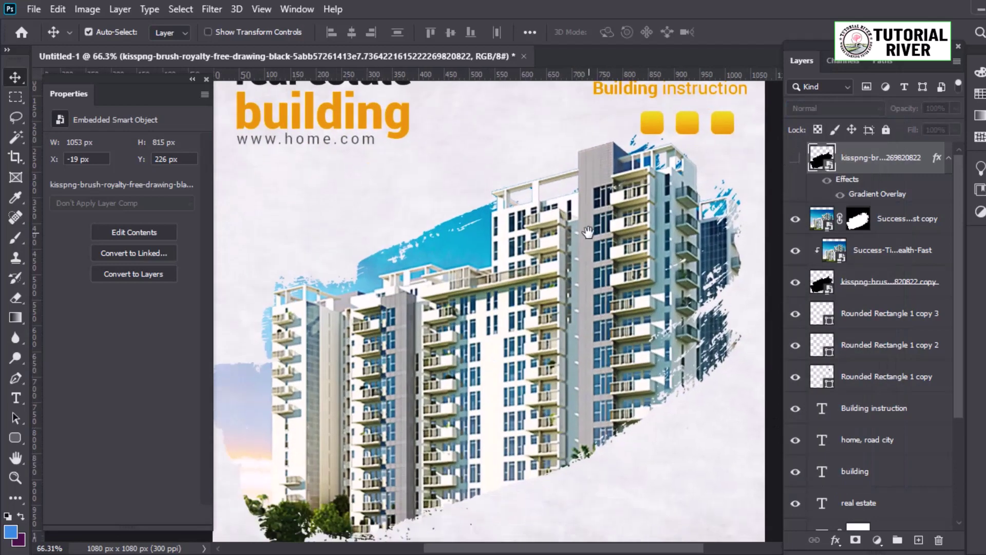
pyautogui.scroll(-1, 660, 264)
# Step: Add a Color Balance adjustment warming the masked building photo's midtones toward red
pyautogui.click(904, 218)
pyautogui.click(877, 541)
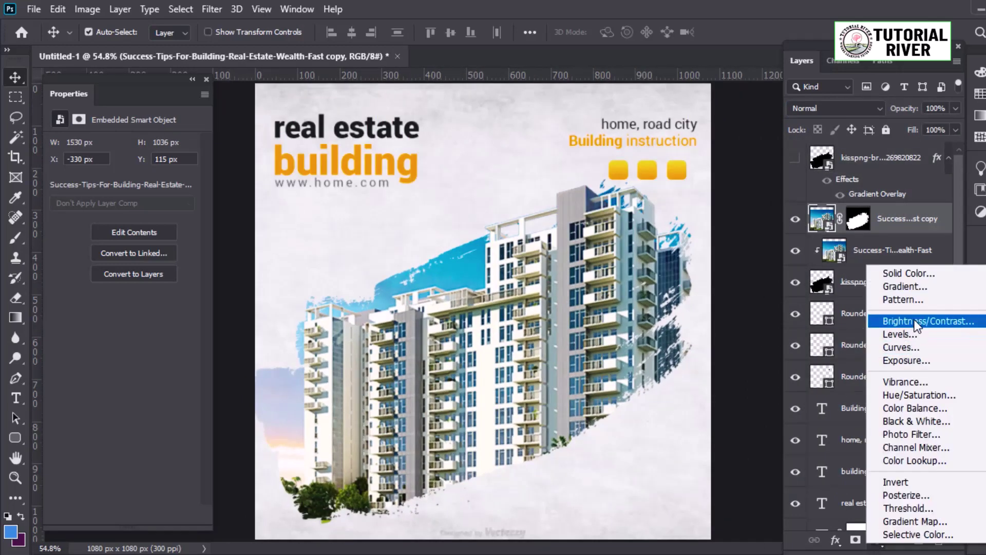
pyautogui.click(884, 319)
pyautogui.moveTo(931, 234); pyautogui.dragTo(938, 540)
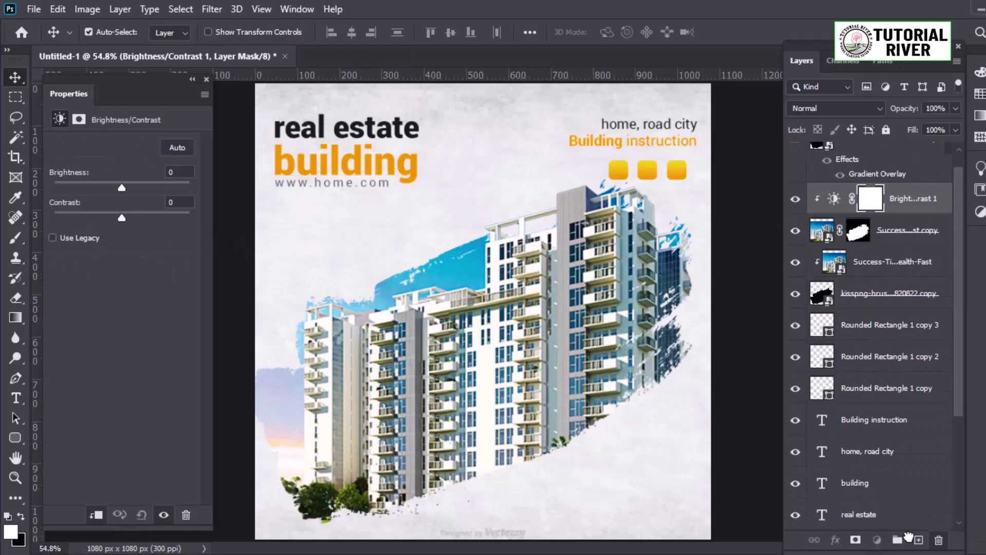
pyautogui.click(876, 541)
pyautogui.click(883, 404)
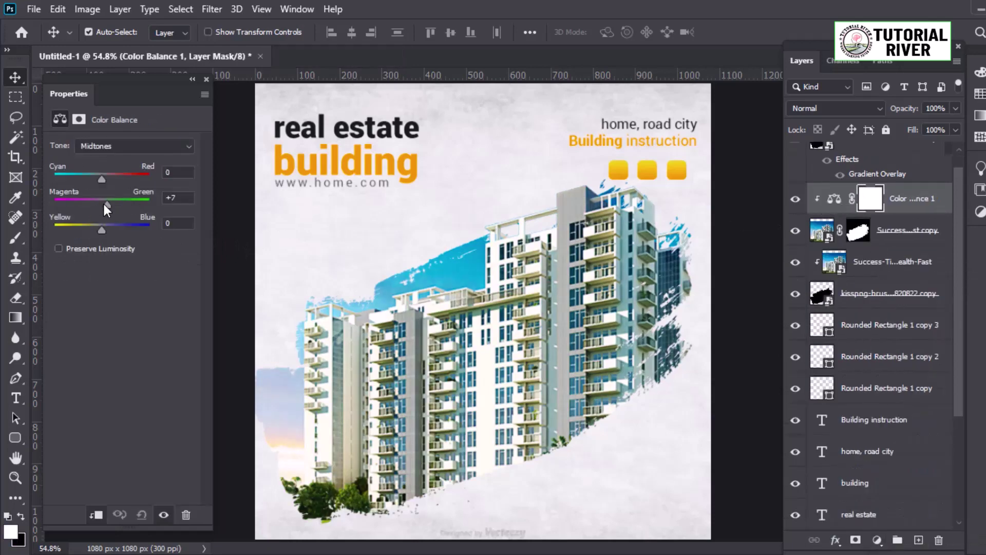
pyautogui.moveTo(102, 179); pyautogui.dragTo(114, 179)
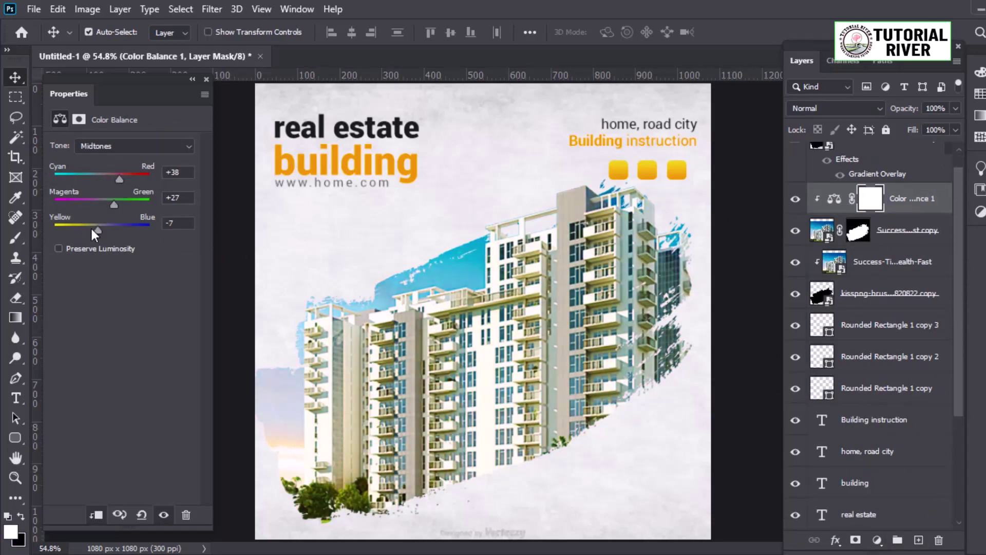
pyautogui.moveTo(637, 357); pyautogui.dragTo(587, 372)
# Step: Scale the building photo and brush layers down slightly together
pyautogui.click(906, 264)
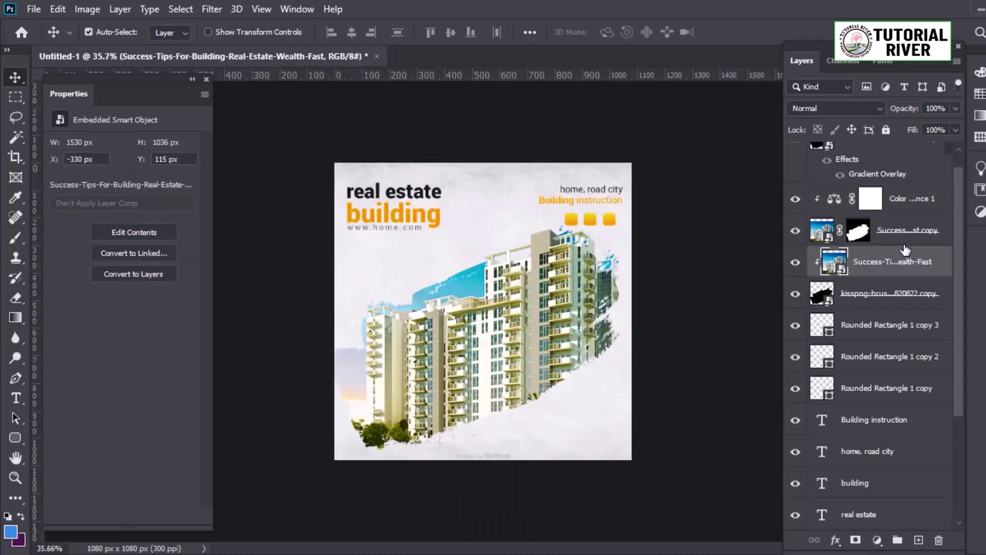
pyautogui.keyDown('shift'); pyautogui.click(873, 314); pyautogui.keyUp('shift')
pyautogui.hotkey('ctrl', 't')
pyautogui.moveTo(545, 336); pyautogui.dragTo(551, 343)
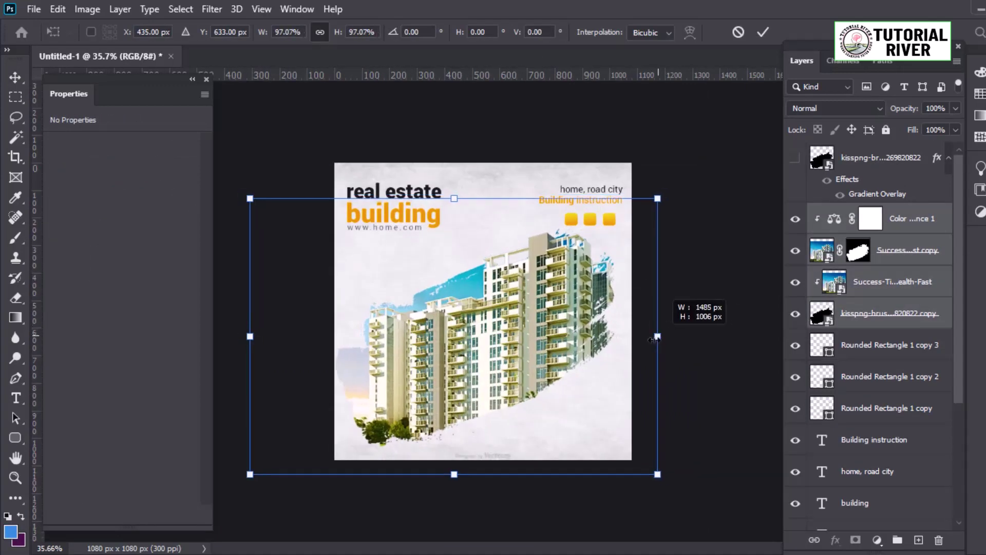
pyautogui.press('Return')
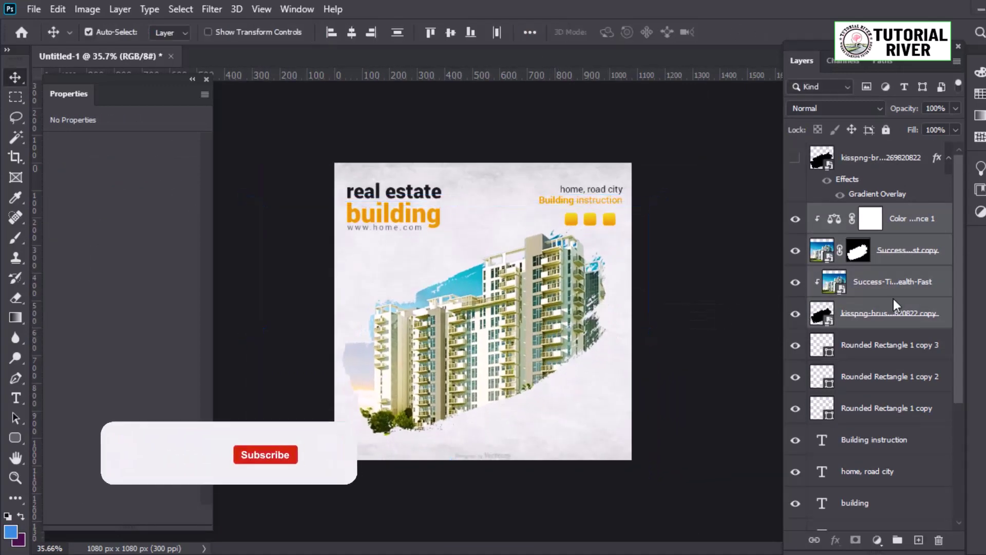
# Step: Zoom in on the building's rooftops and select the Color Fill 1 layer
pyautogui.scroll(3, 478, 398)
pyautogui.scroll(-2, 535, 392)
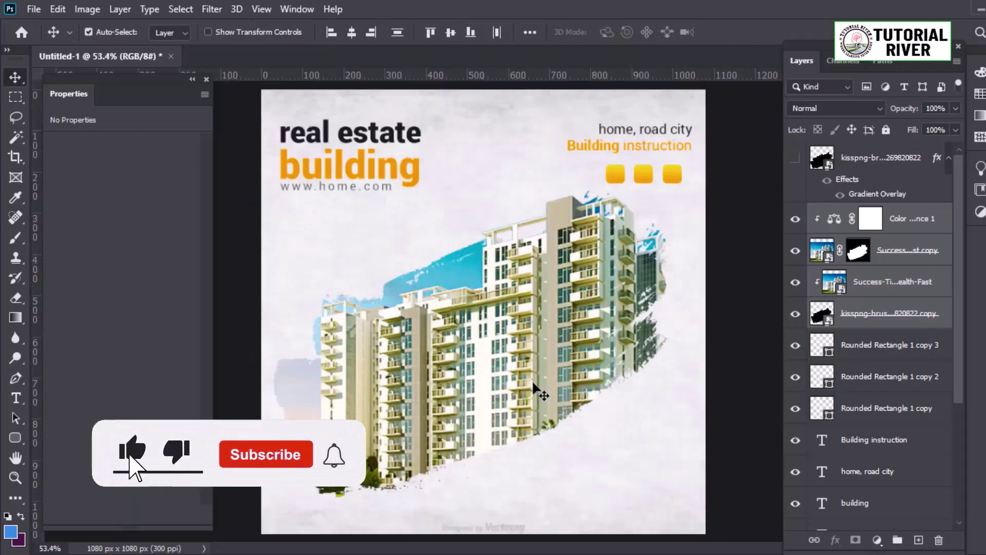
pyautogui.scroll(-1, 535, 392)
pyautogui.scroll(1, 521, 422)
pyautogui.scroll(-1, 522, 423)
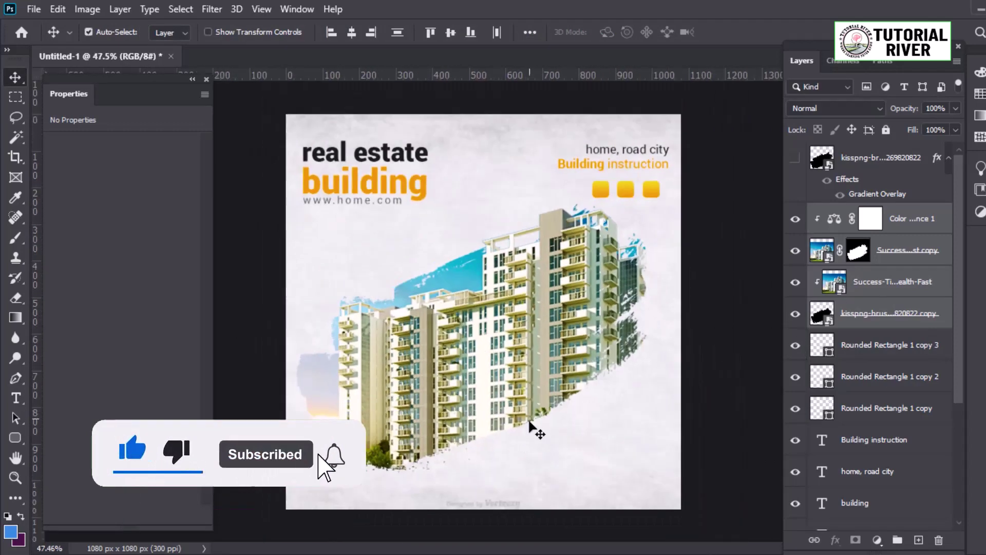
pyautogui.scroll(-1, 528, 418)
pyautogui.scroll(1, 506, 440)
pyautogui.click(610, 440)
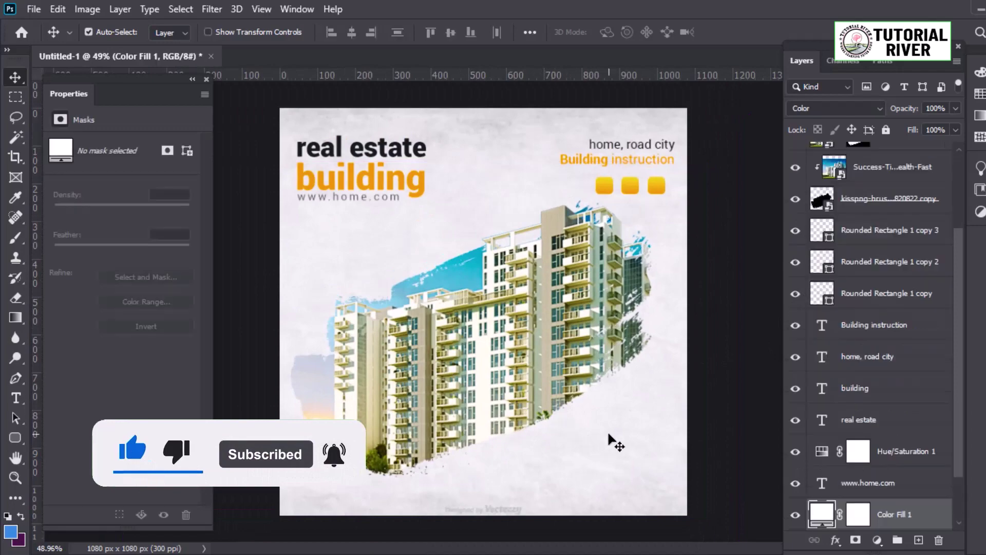
pyautogui.scroll(-1, 571, 440)
pyautogui.scroll(3, 602, 253)
pyautogui.scroll(2, 602, 254)
# Step: Target the building copy's layer mask with a smaller brush and default black/white colours
pyautogui.keyDown('ctrl'); pyautogui.click(623, 205); pyautogui.keyUp('ctrl')
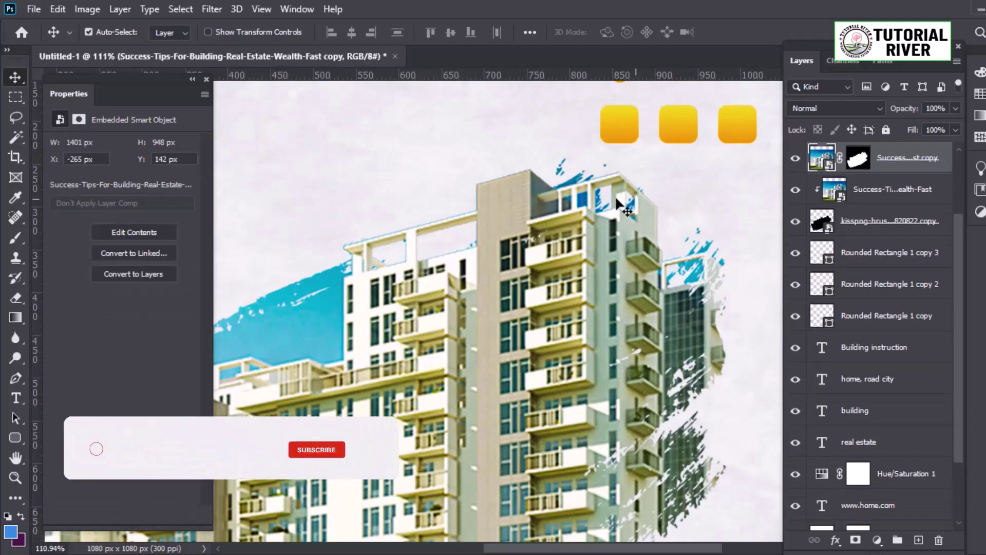
pyautogui.click(858, 158)
pyautogui.press('b')
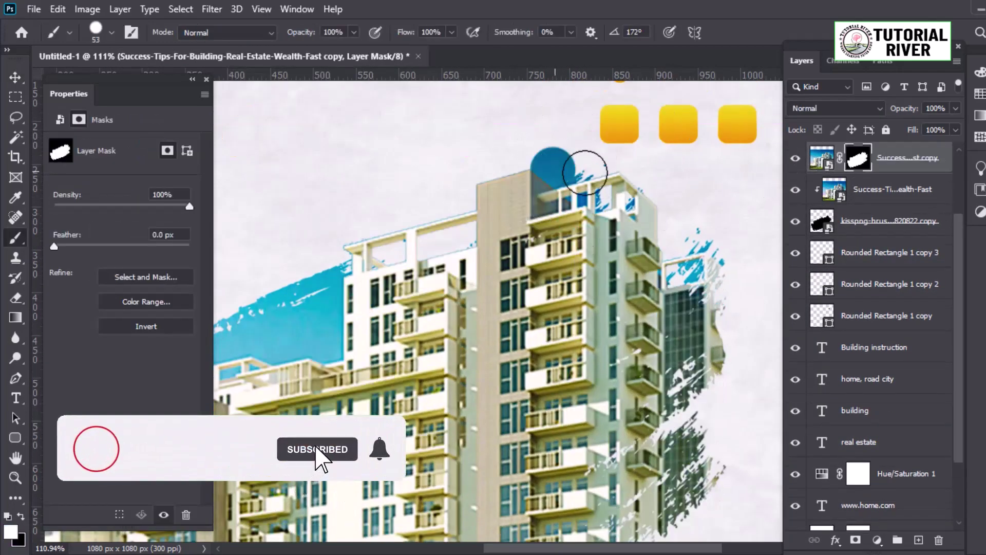
pyautogui.press('d')
pyautogui.scroll(2, 595, 169)
pyautogui.click(822, 163)
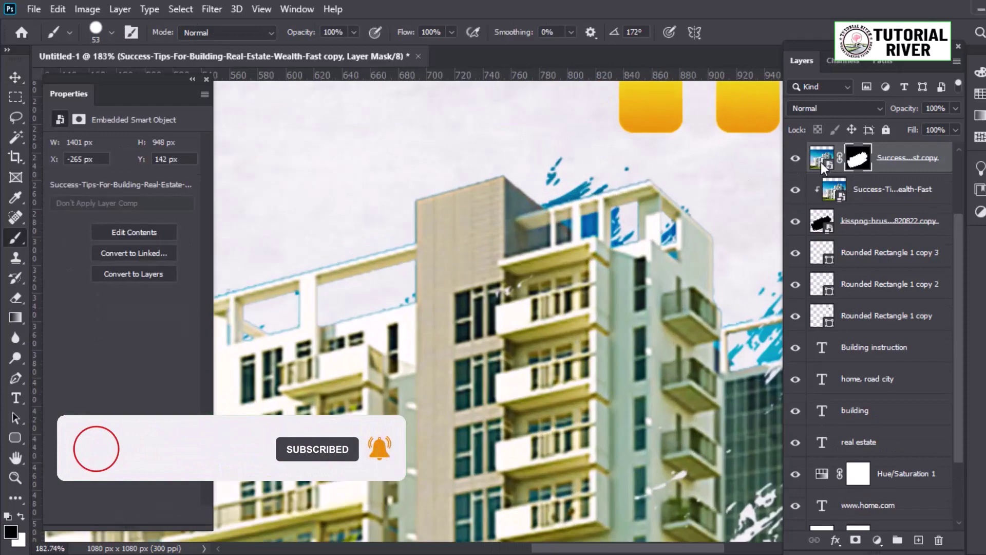
pyautogui.press('[')
pyautogui.press('[')
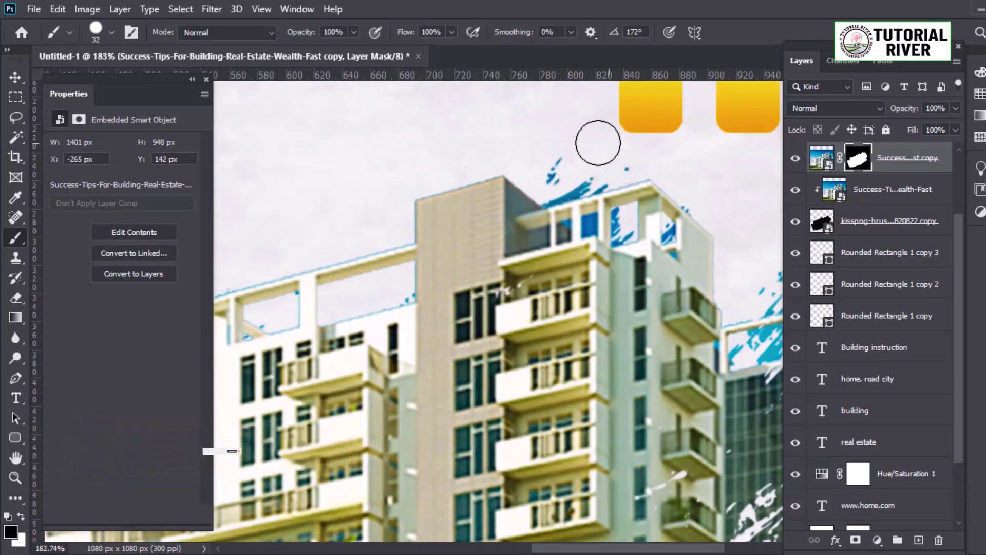
# Step: Refine the rooftop mask edges with a smaller black brush, then fit the whole poster in view
pyautogui.click(822, 226)
pyautogui.click(858, 158)
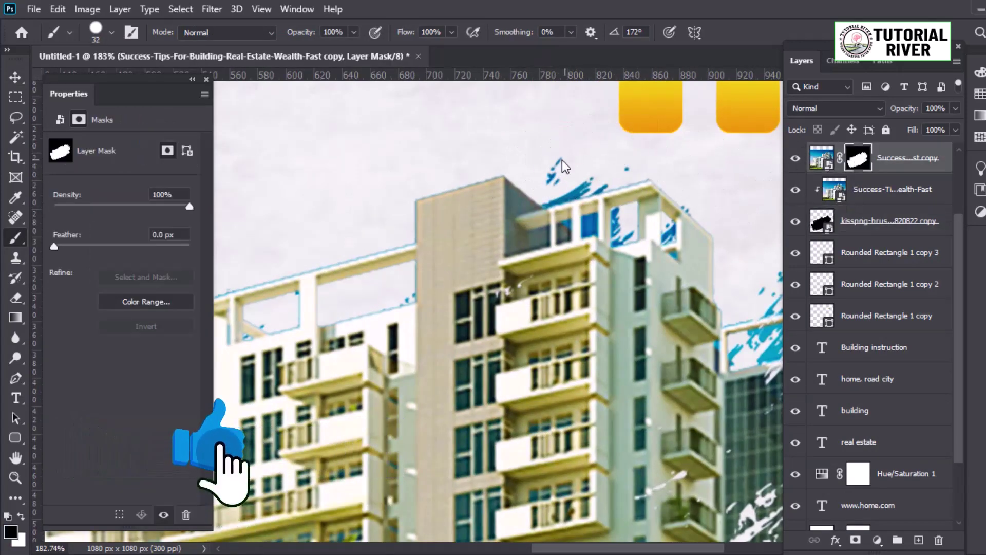
pyautogui.press('x')
pyautogui.press('[')
pyautogui.press('x')
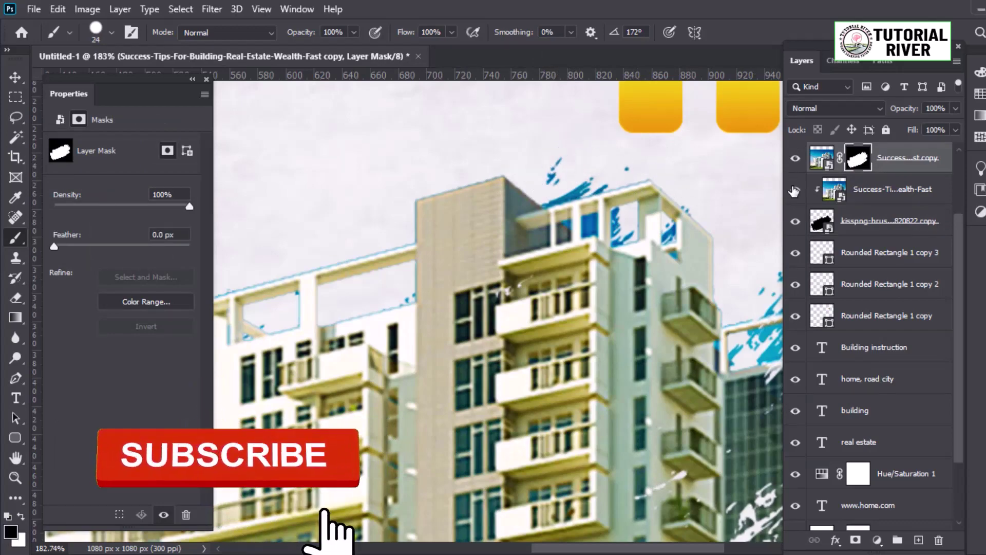
pyautogui.click(796, 191)
pyautogui.hotkey('ctrl', '0')
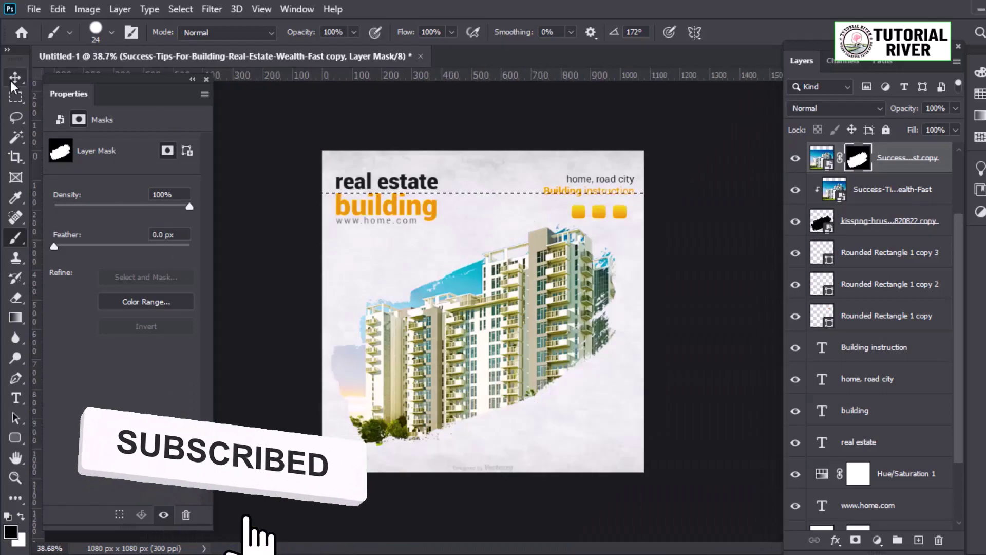
pyautogui.press('v')
pyautogui.scroll(3, 546, 445)
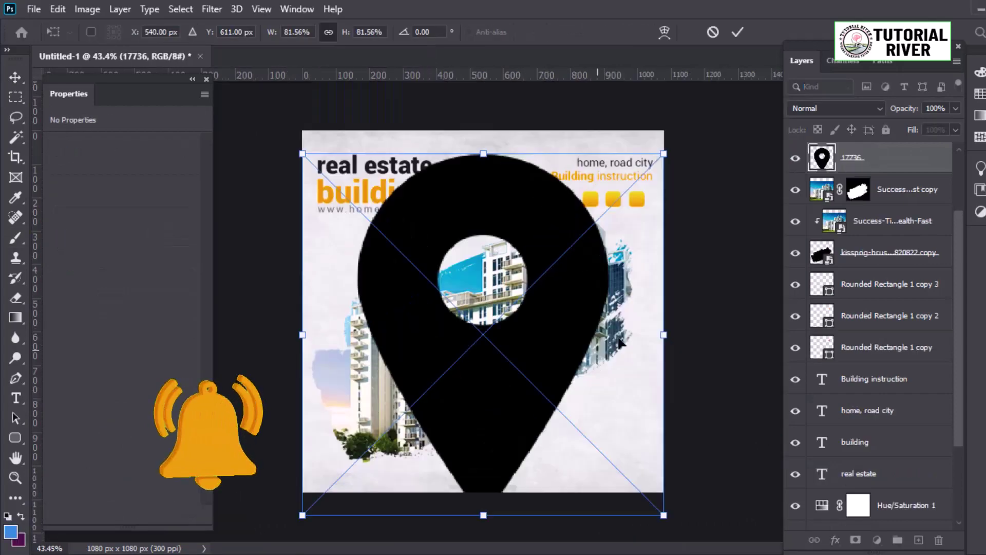
# Step: Shrink the location pin to about 25% and move it left over the building
pyautogui.moveTo(664, 334); pyautogui.dragTo(552, 334)
pyautogui.moveTo(472, 329); pyautogui.dragTo(393, 318)
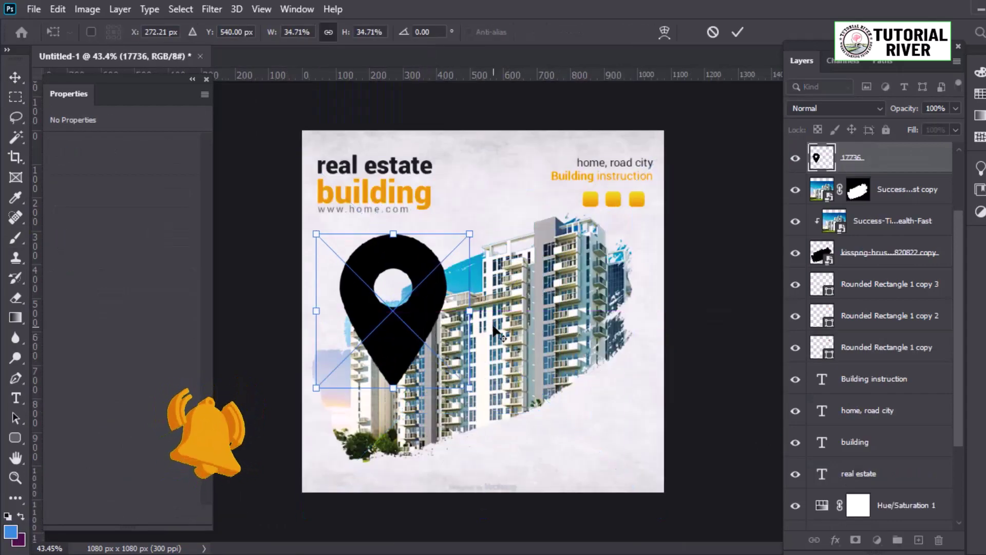
pyautogui.moveTo(452, 363); pyautogui.dragTo(411, 354)
pyautogui.press('Return')
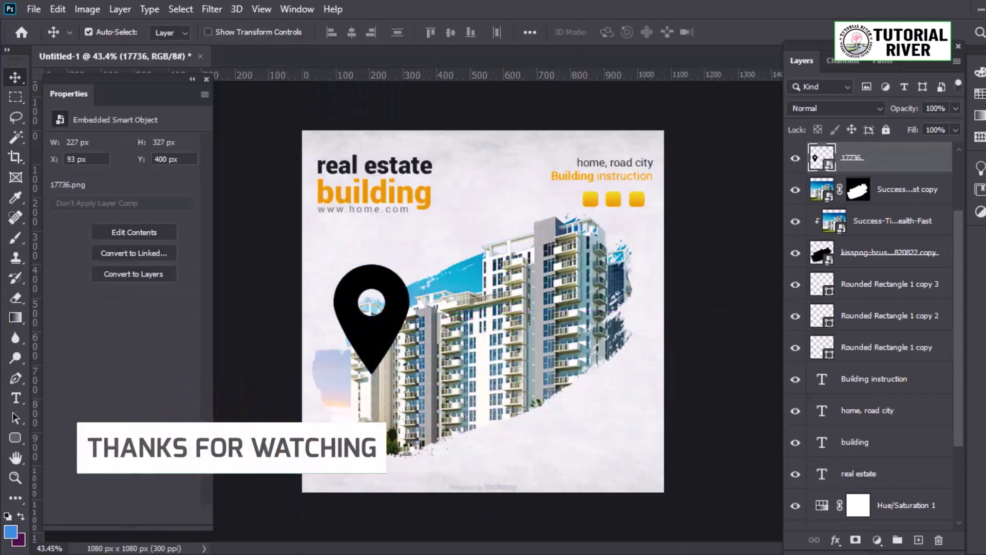
pyautogui.scroll(5, 399, 339)
pyautogui.moveTo(507, 346); pyautogui.dragTo(473, 368)
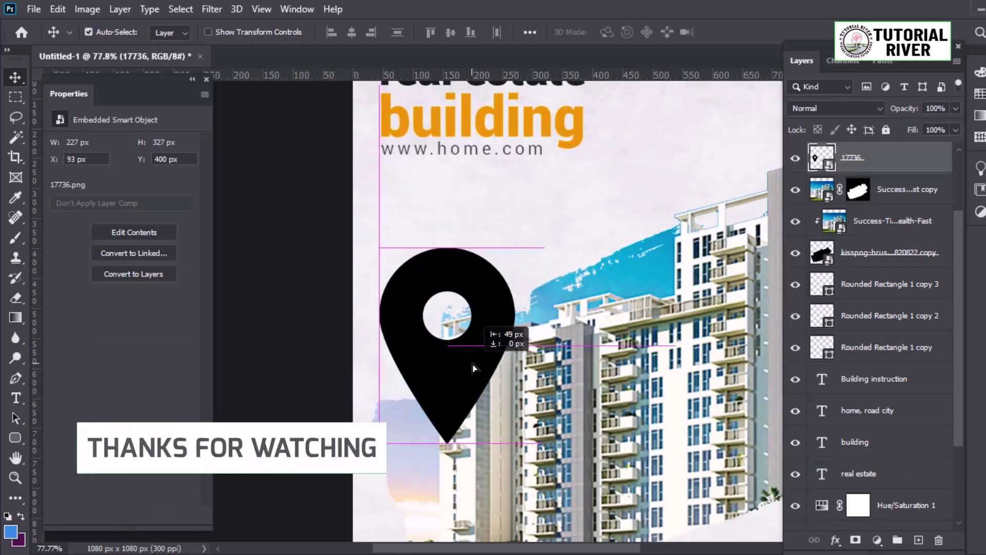
# Step: Add a white Color Overlay to the pin layer
pyautogui.rightClick(922, 193)
pyautogui.click(742, 20)
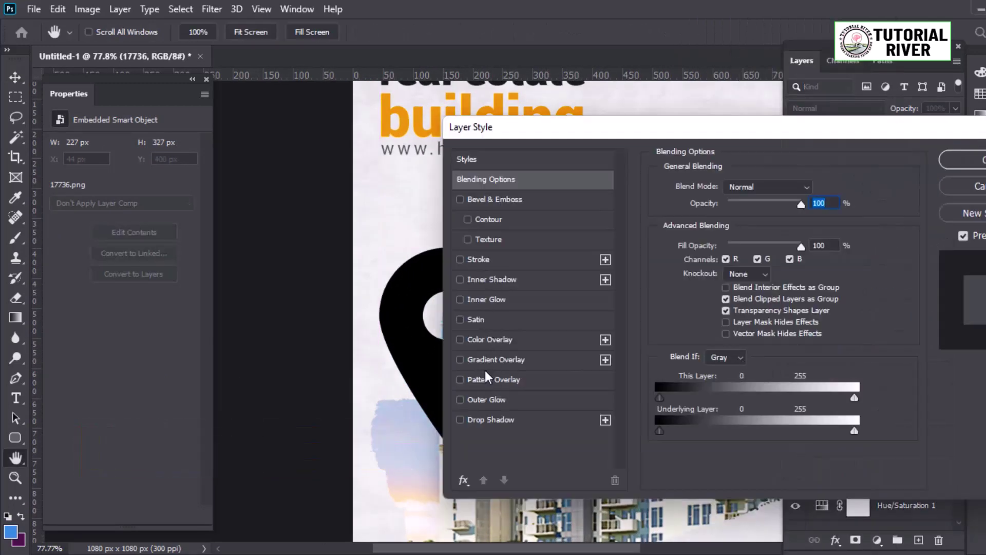
pyautogui.click(490, 339)
pyautogui.click(962, 160)
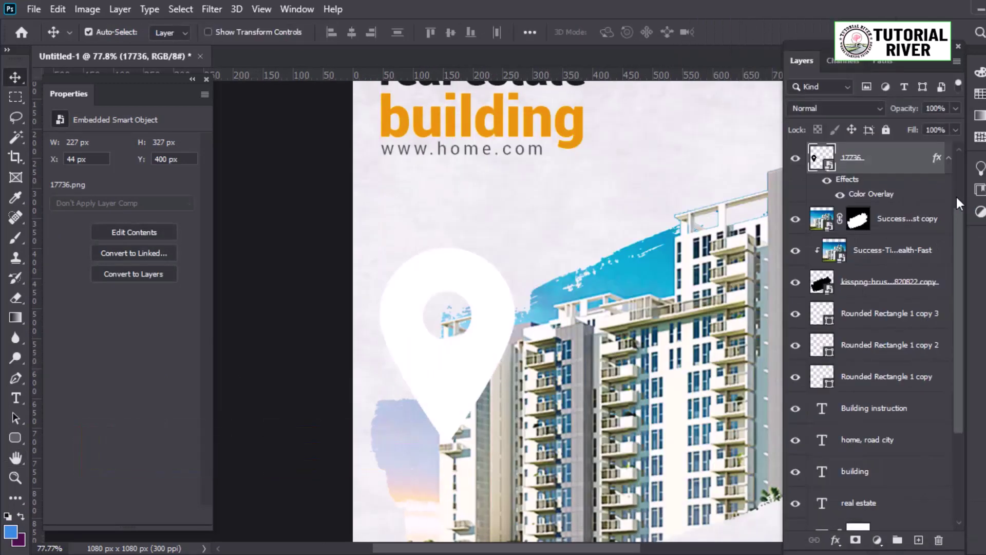
# Step: Give the pin a soft, light drop shadow offset toward the lower right
pyautogui.rightClick(897, 159)
pyautogui.click(773, 20)
pyautogui.moveTo(671, 133); pyautogui.dragTo(685, 133)
pyautogui.click(595, 423)
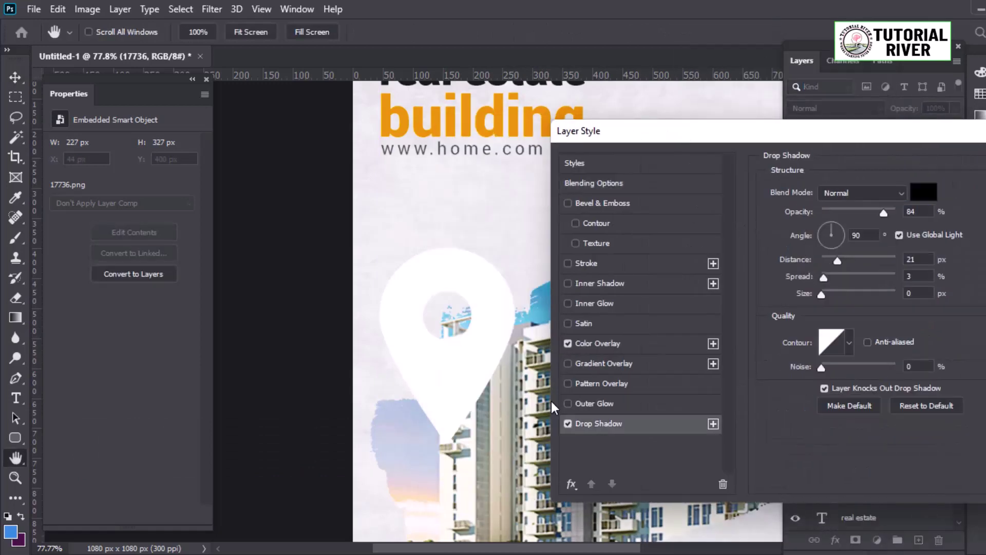
pyautogui.moveTo(548, 407); pyautogui.dragTo(495, 377)
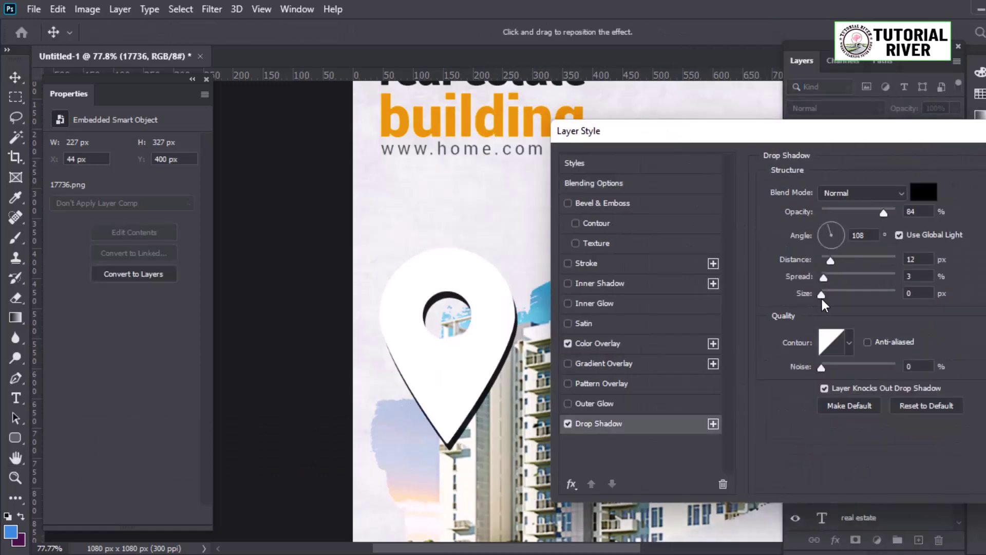
pyautogui.moveTo(822, 299); pyautogui.dragTo(827, 296)
pyautogui.moveTo(851, 214); pyautogui.dragTo(854, 214)
pyautogui.moveTo(451, 341); pyautogui.dragTo(463, 344)
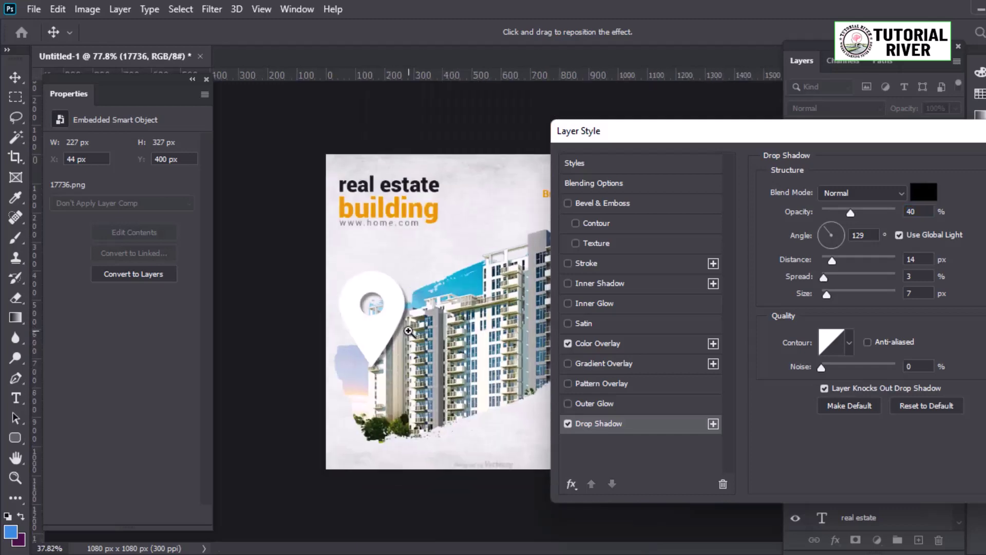
pyautogui.scroll(-2, 349, 323)
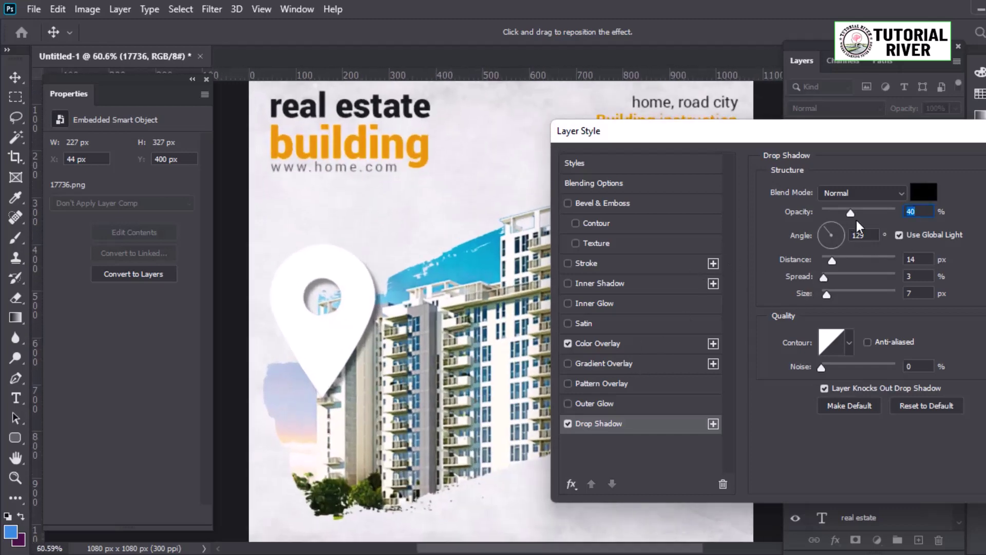
pyautogui.moveTo(826, 294); pyautogui.dragTo(830, 295)
pyautogui.moveTo(851, 211); pyautogui.dragTo(845, 210)
pyautogui.press('Return')
pyautogui.scroll(3, 576, 351)
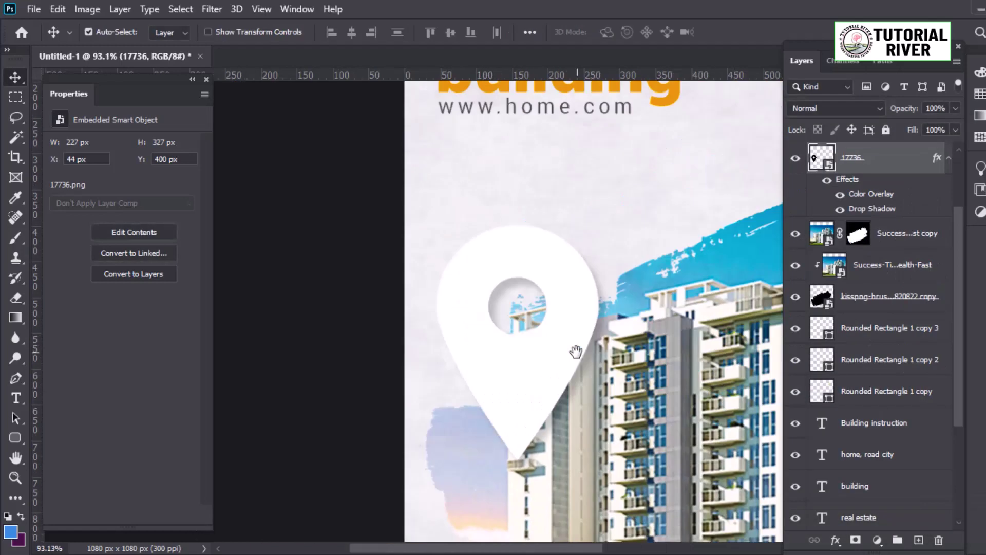
# Step: Draw a white-filled ellipse over the pin's hole
pyautogui.rightClick(15, 437)
pyautogui.click(56, 469)
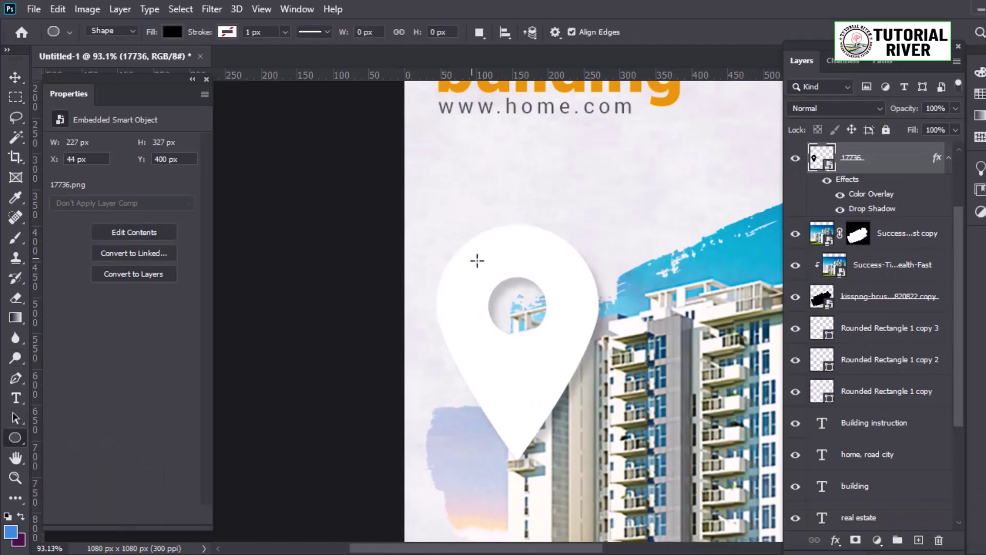
pyautogui.moveTo(474, 257); pyautogui.dragTo(556, 345)
pyautogui.click(58, 216)
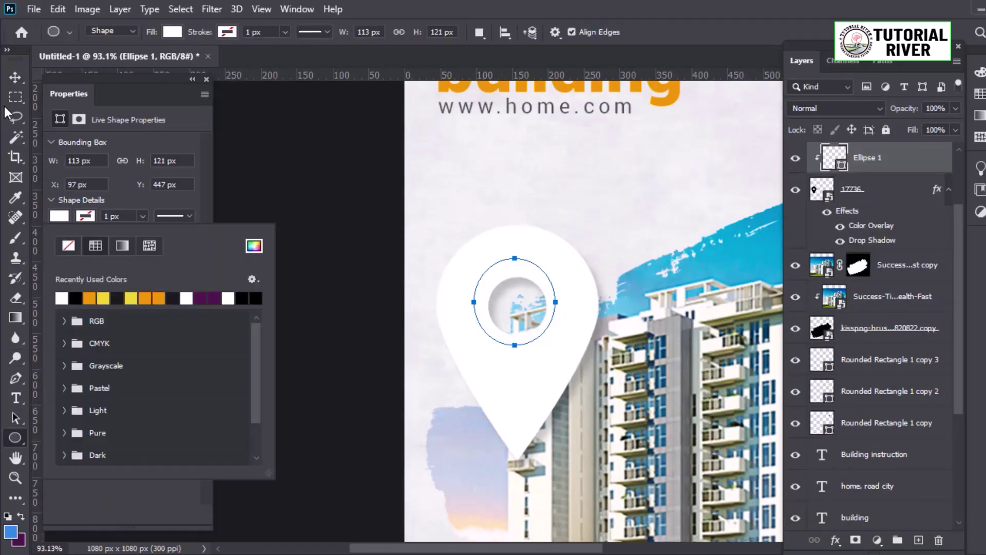
pyautogui.click(16, 77)
# Step: Move Color Balance 1 below the pin layer, then shift the pin and Ellipse 1 together
pyautogui.scroll(3, 830, 267)
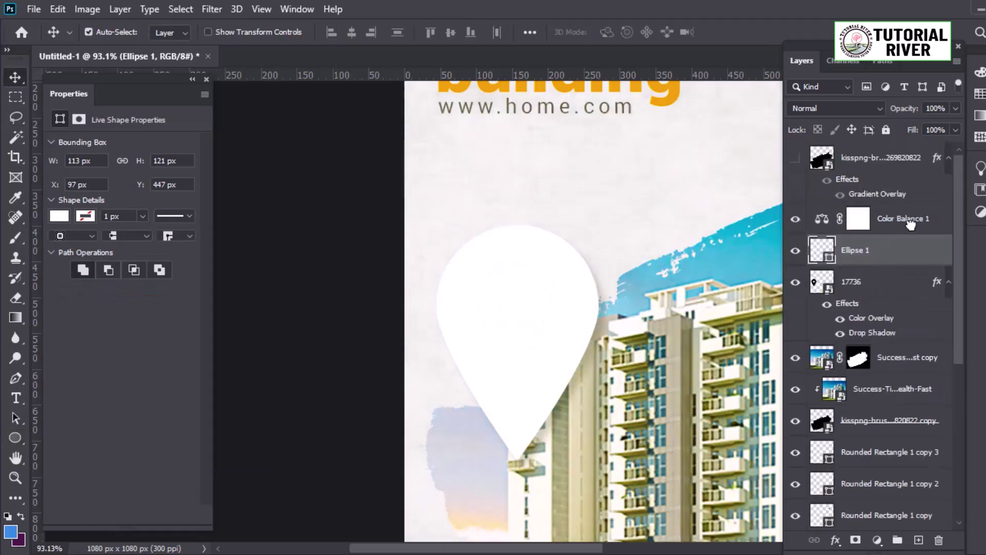
pyautogui.moveTo(841, 271); pyautogui.dragTo(842, 339)
pyautogui.scroll(-3, 615, 322)
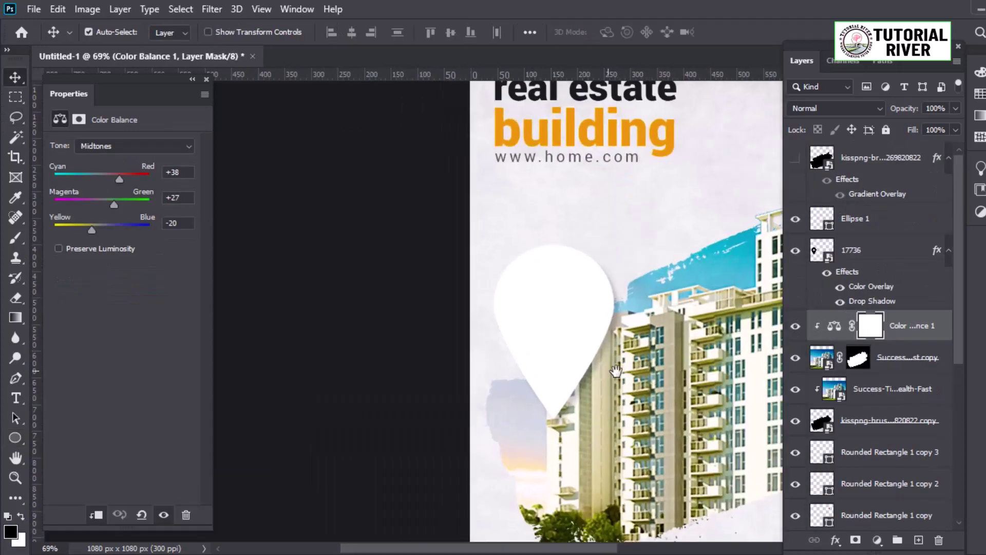
pyautogui.click(598, 319)
pyautogui.click(859, 226)
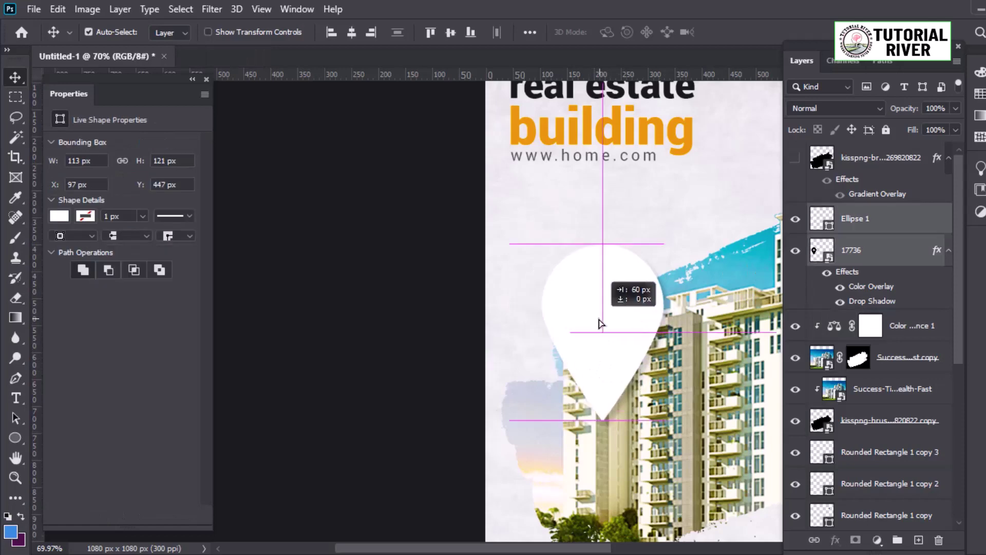
pyautogui.moveTo(601, 323)
pyautogui.mouseDown()
pyautogui.moveTo(494, 349)
pyautogui.moveTo(402, 301)
pyautogui.mouseUp()
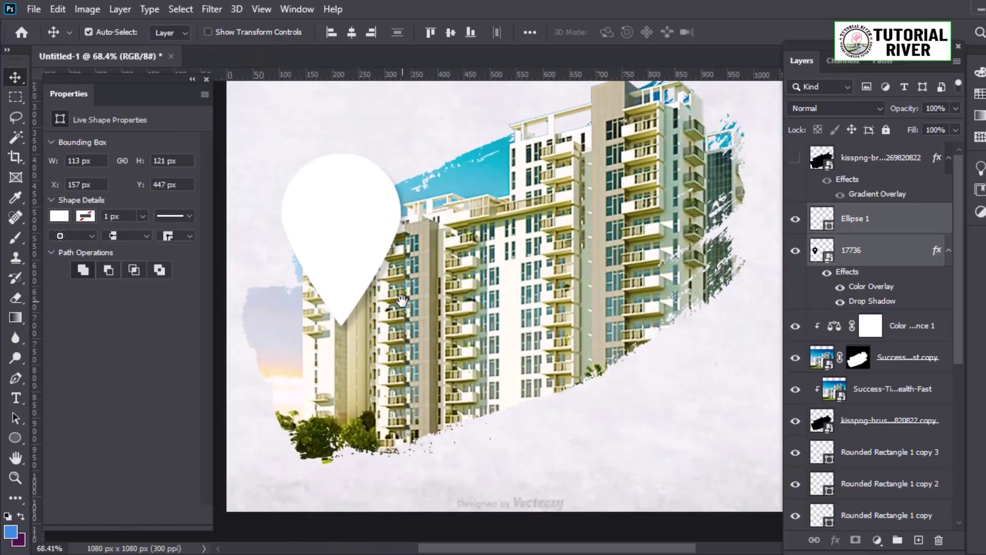
# Step: Make a rectangular marquee selection on the beige Layer 1
pyautogui.scroll(-5, 876, 519)
pyautogui.scroll(-3, 887, 489)
pyautogui.click(873, 483)
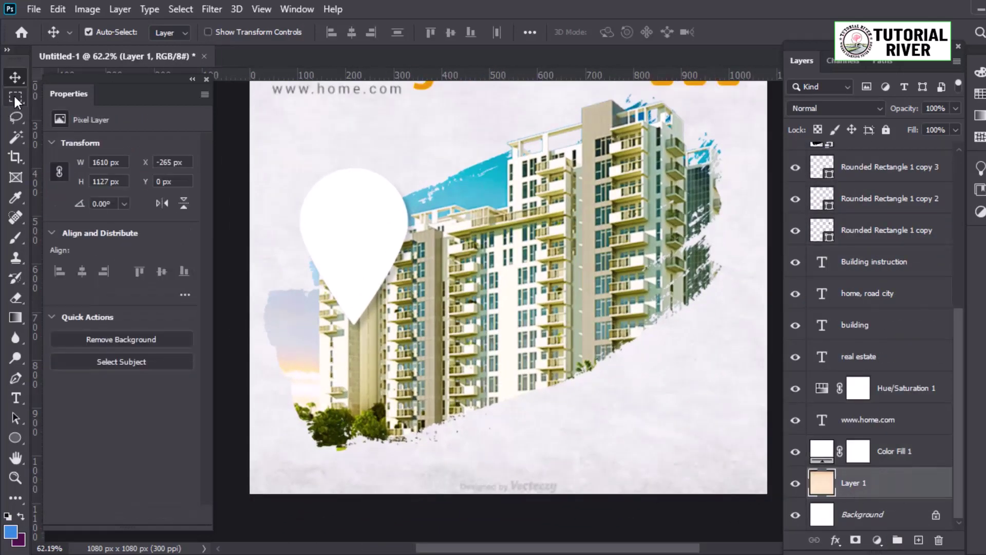
pyautogui.press('m')
pyautogui.moveTo(444, 476); pyautogui.dragTo(542, 504)
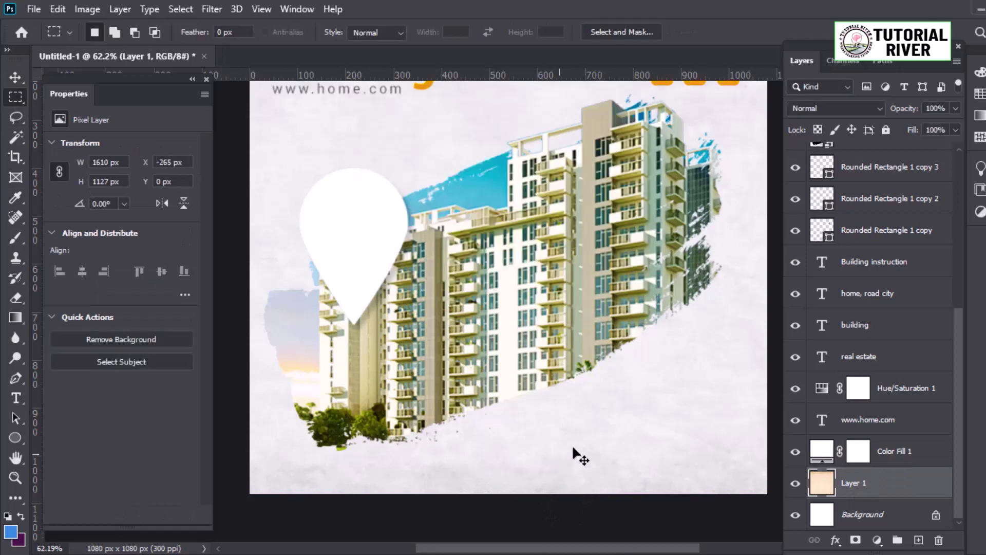
pyautogui.scroll(-1, 581, 456)
pyautogui.scroll(2, 572, 304)
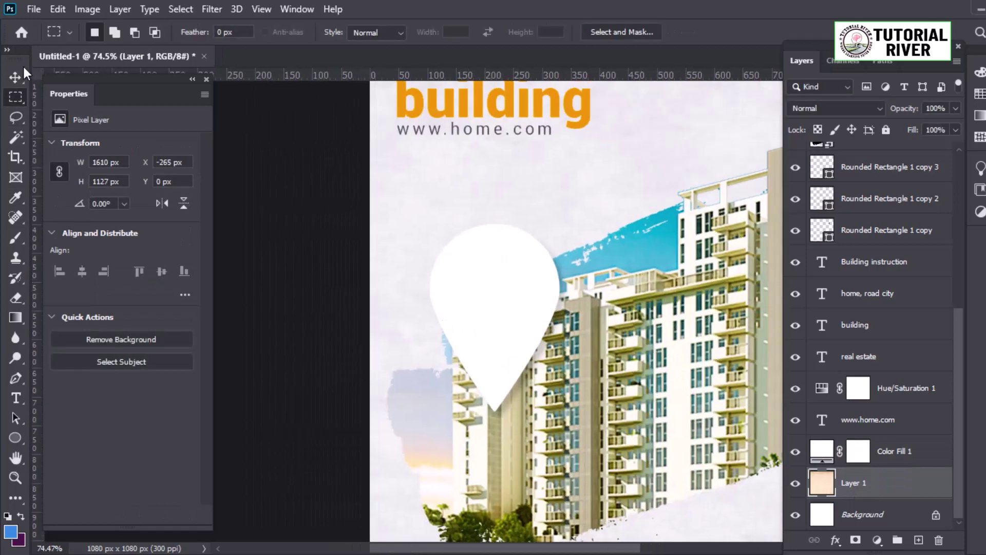
pyautogui.click(17, 82)
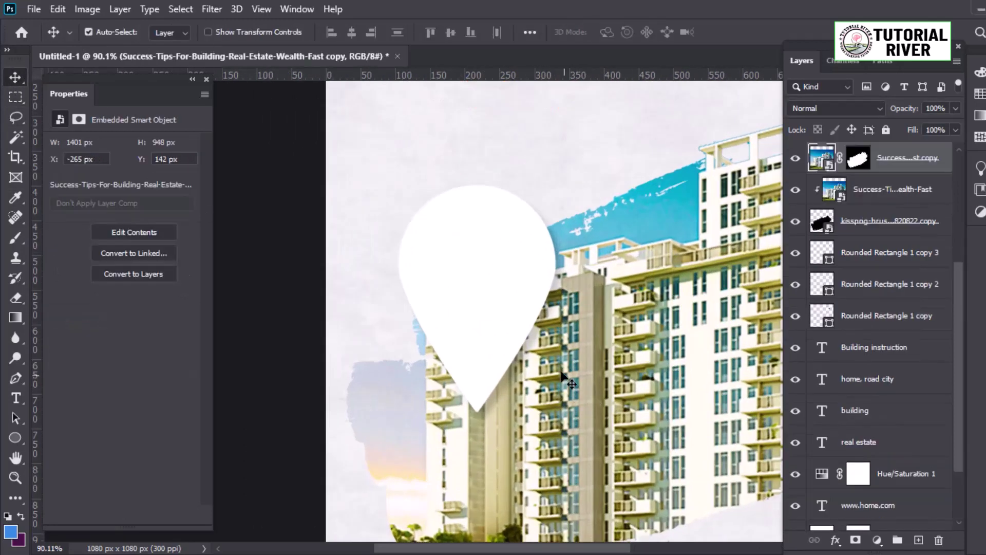
# Step: Move the price text into the pin above the pin shape and change 4000 to 40000
pyautogui.press('t')
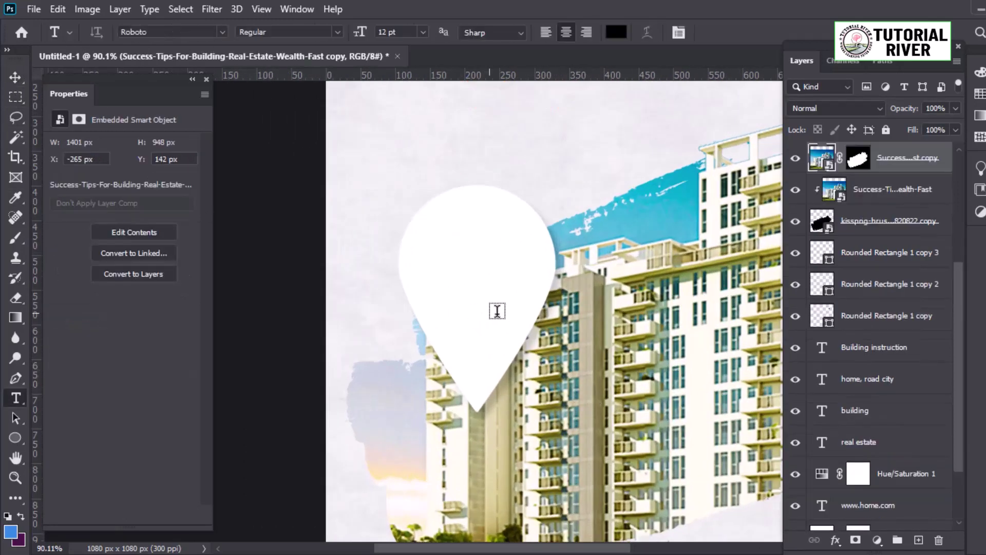
pyautogui.click(546, 322)
pyautogui.write('4000')
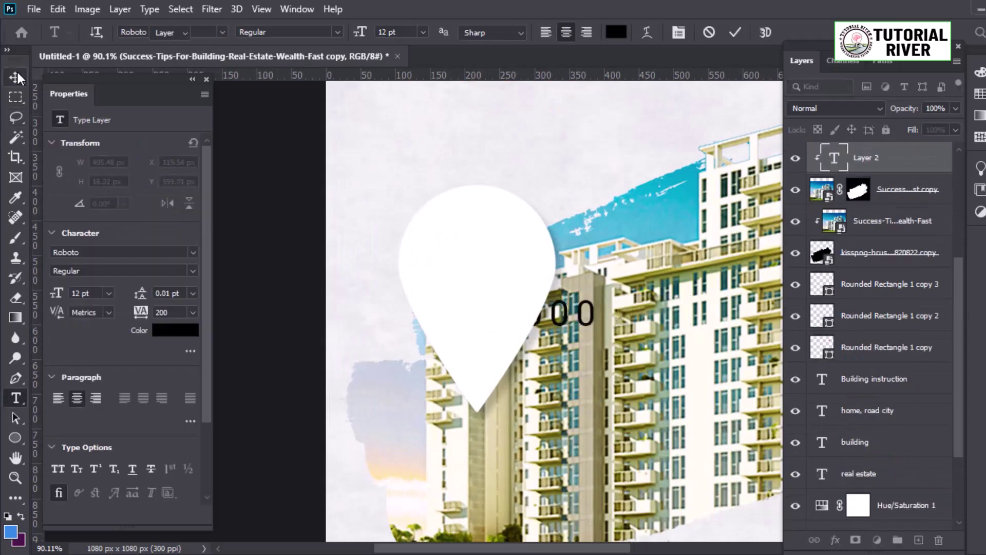
pyautogui.moveTo(847, 337); pyautogui.dragTo(828, 270)
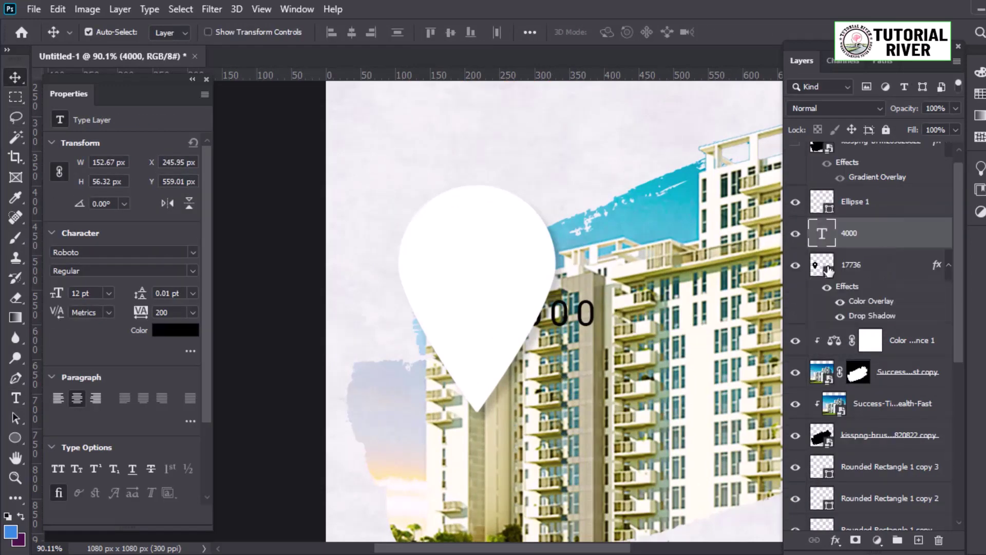
pyautogui.moveTo(574, 321); pyautogui.dragTo(794, 296)
pyautogui.hotkey('ctrl', ']')
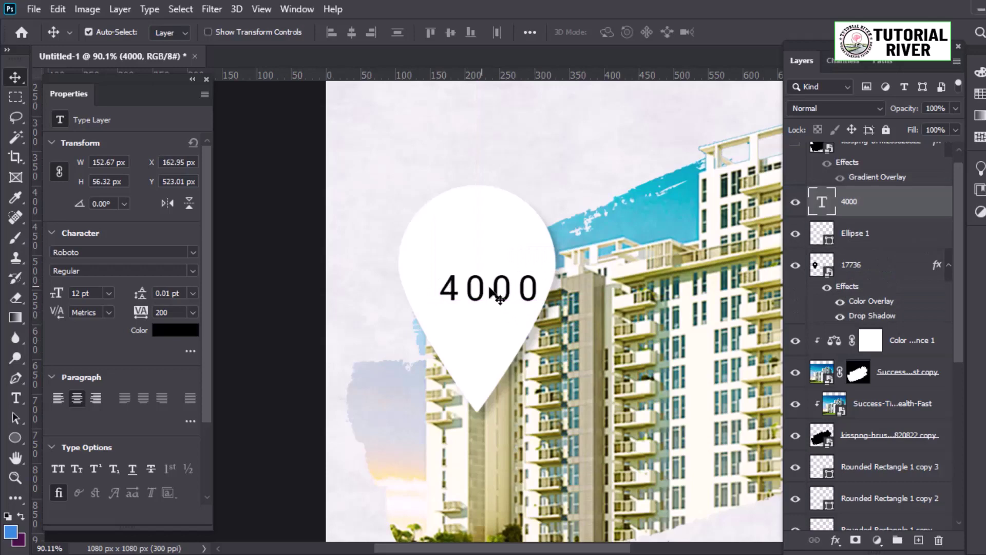
pyautogui.doubleClick(511, 280)
pyautogui.write('0')
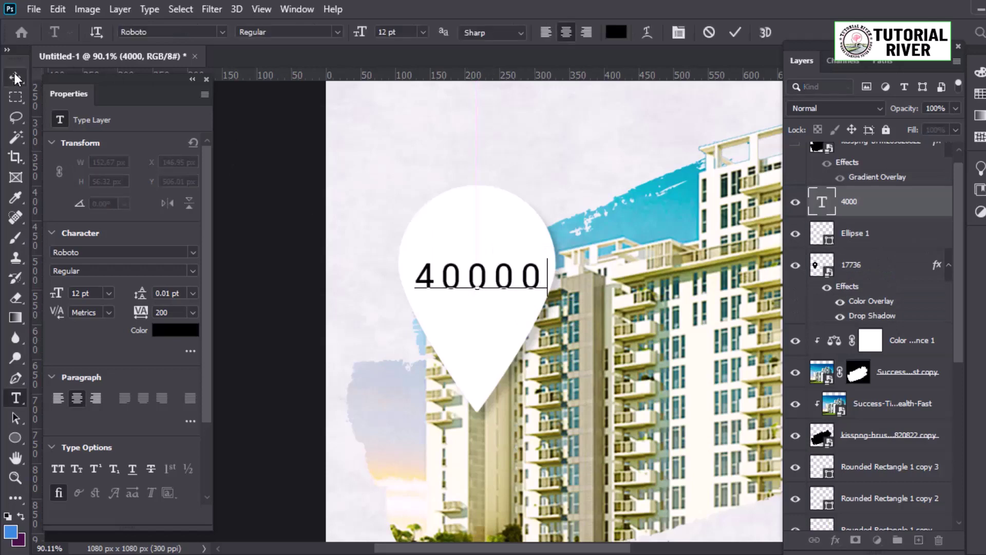
pyautogui.click(15, 78)
# Step: Scale 40000 to fill the pin width, set it to Black weight, and centre it higher
pyautogui.hotkey('ctrl', 't')
pyautogui.moveTo(543, 260); pyautogui.dragTo(534, 263)
pyautogui.press('Return')
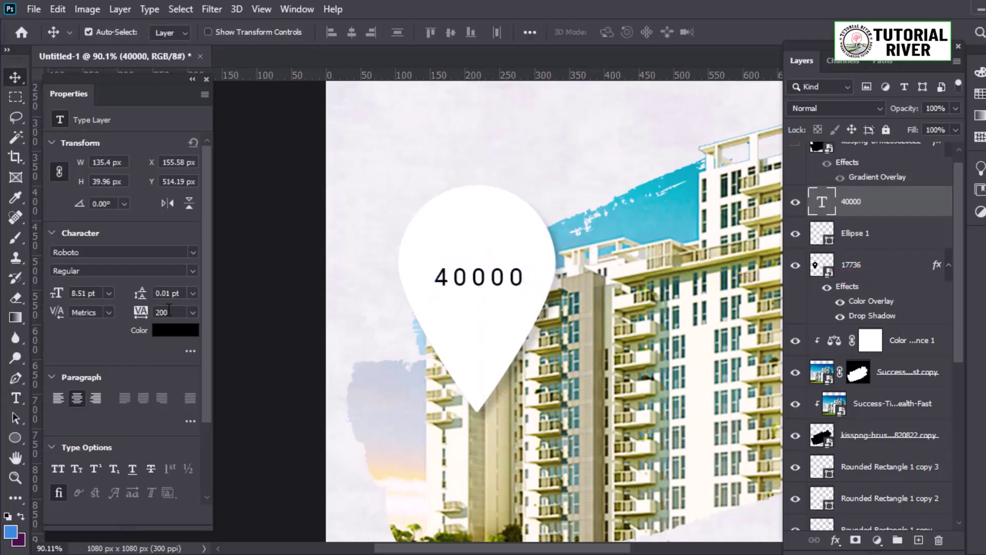
pyautogui.scroll(3, 398, 357)
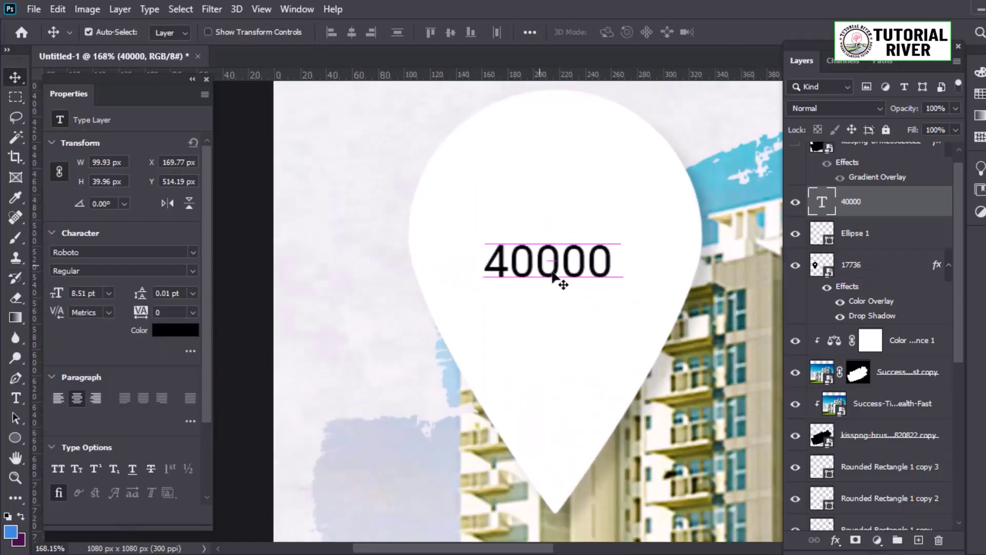
pyautogui.hotkey('ctrl', 't')
pyautogui.moveTo(623, 261); pyautogui.dragTo(615, 265)
pyautogui.press('Return')
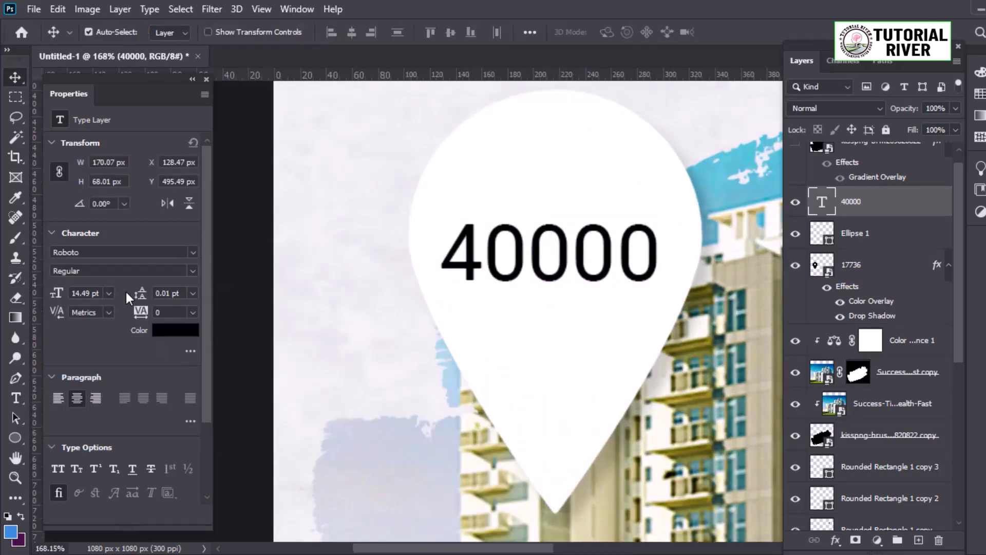
pyautogui.click(185, 271)
pyautogui.click(82, 409)
pyautogui.moveTo(591, 233); pyautogui.dragTo(591, 227)
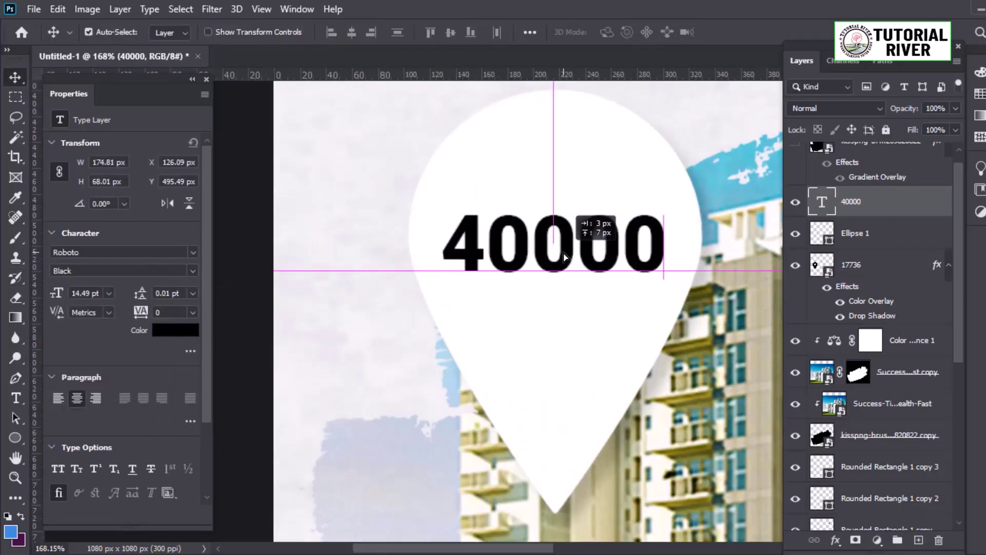
# Step: Colour 40000 with the orange sampled from the word 'building'
pyautogui.click(174, 330)
pyautogui.scroll(-3, 440, 293)
pyautogui.click(408, 351)
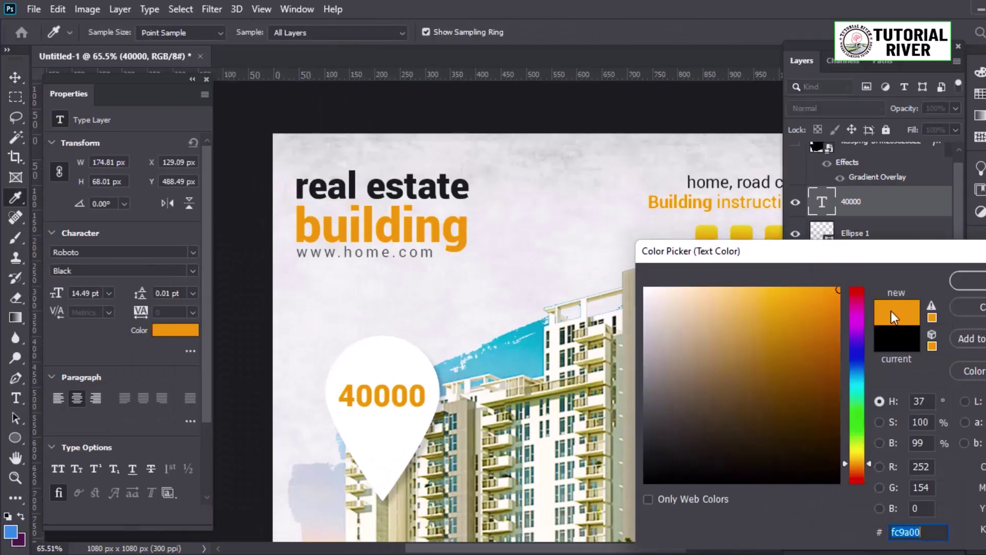
pyautogui.press('Return')
pyautogui.scroll(3, 701, 232)
# Step: Retype the duplicated line below the price as a two-line 'Per Month' caption
pyautogui.moveTo(701, 232)
pyautogui.mouseDown()
pyautogui.moveTo(576, 288)
pyautogui.moveTo(568, 358)
pyautogui.mouseUp()
pyautogui.doubleClick(568, 358)
pyautogui.write('pE')
pyautogui.press('BackSpace')
pyautogui.write('P')
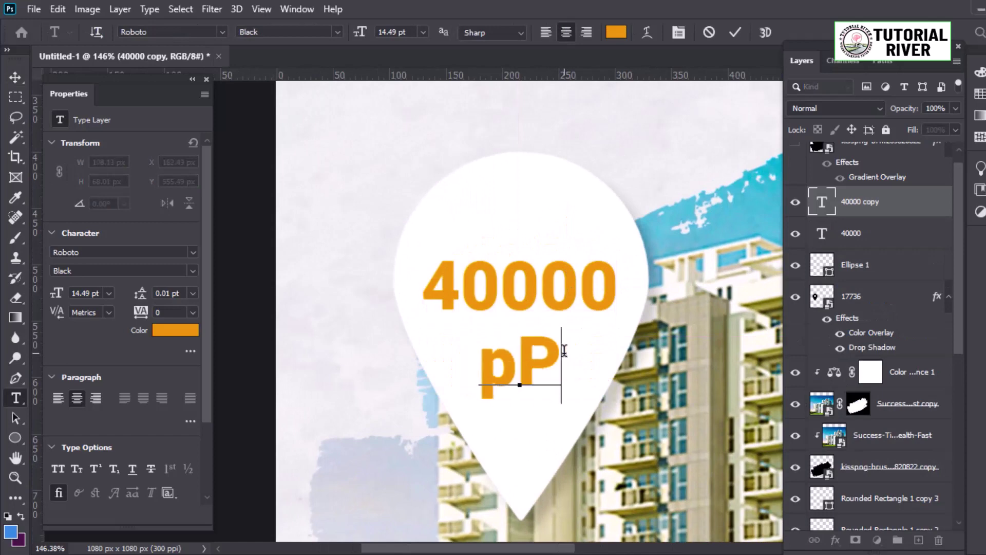
pyautogui.press('BackSpace')
pyautogui.write('ER')
pyautogui.press('BackSpace')
pyautogui.press('BackSpace')
pyautogui.press('BackSpace')
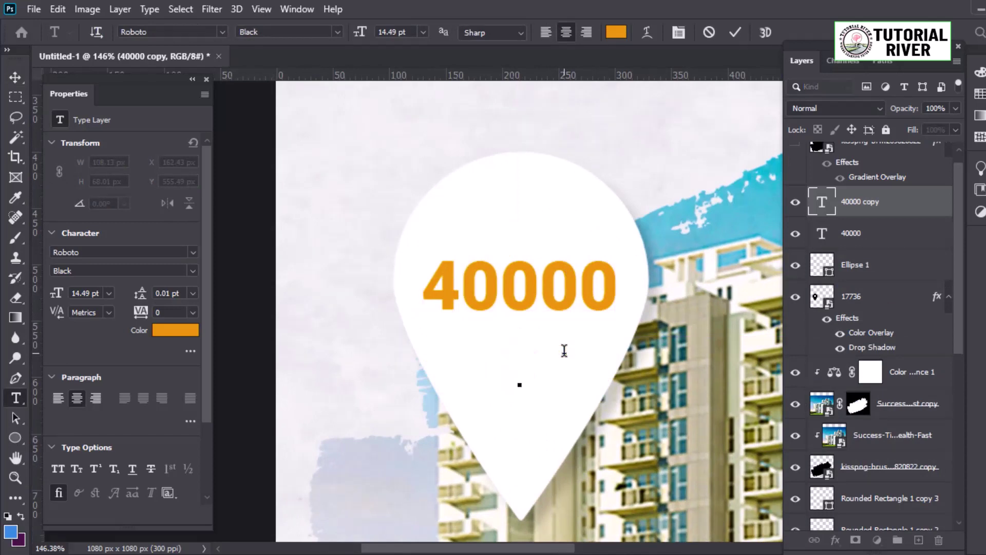
pyautogui.write('Per')
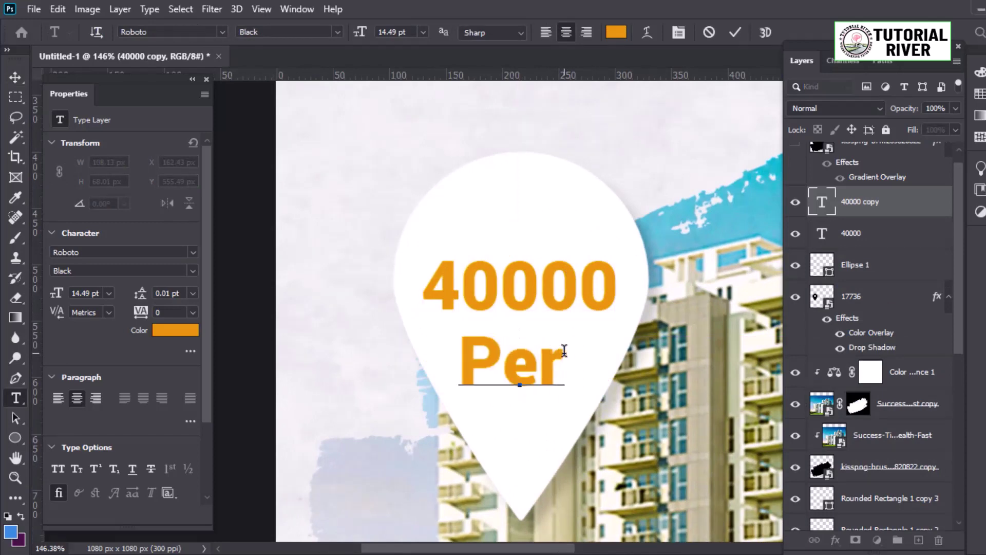
pyautogui.press('BackSpace')
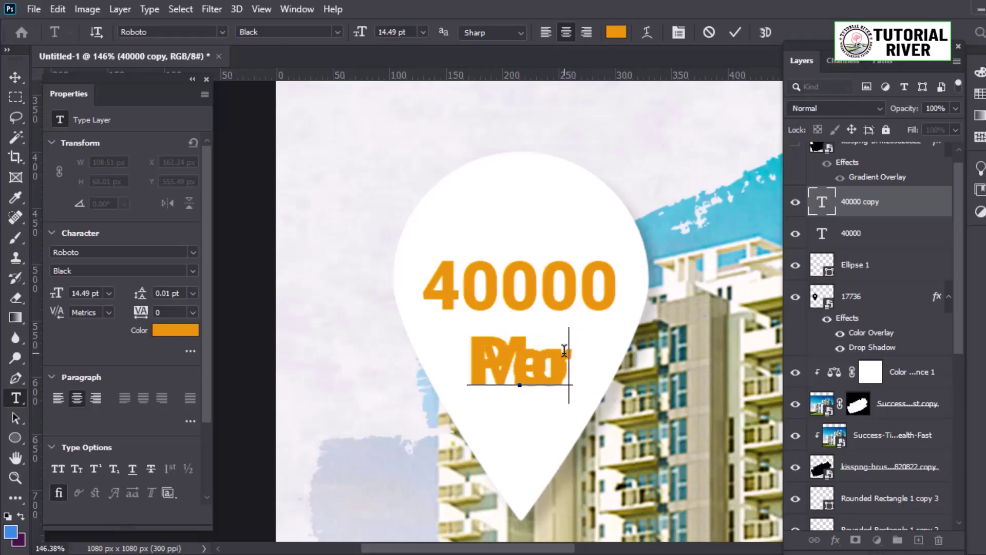
pyautogui.write('nth')
pyautogui.click(16, 77)
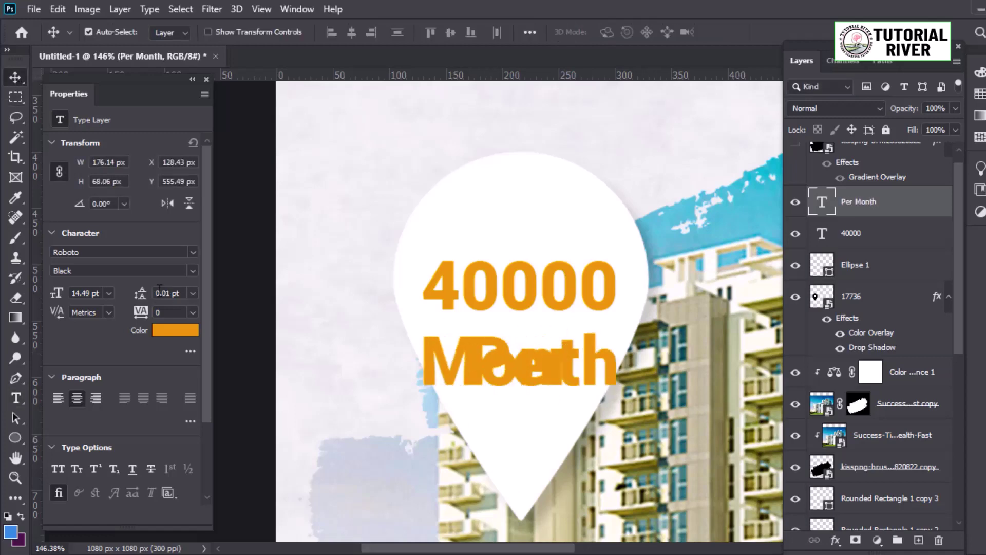
# Step: Make the caption the headline's dark grey, Regular weight, with 17 pt line spacing
pyautogui.moveTo(144, 295); pyautogui.dragTo(149, 292)
pyautogui.click(176, 330)
pyautogui.hscroll(3, 498, 308)
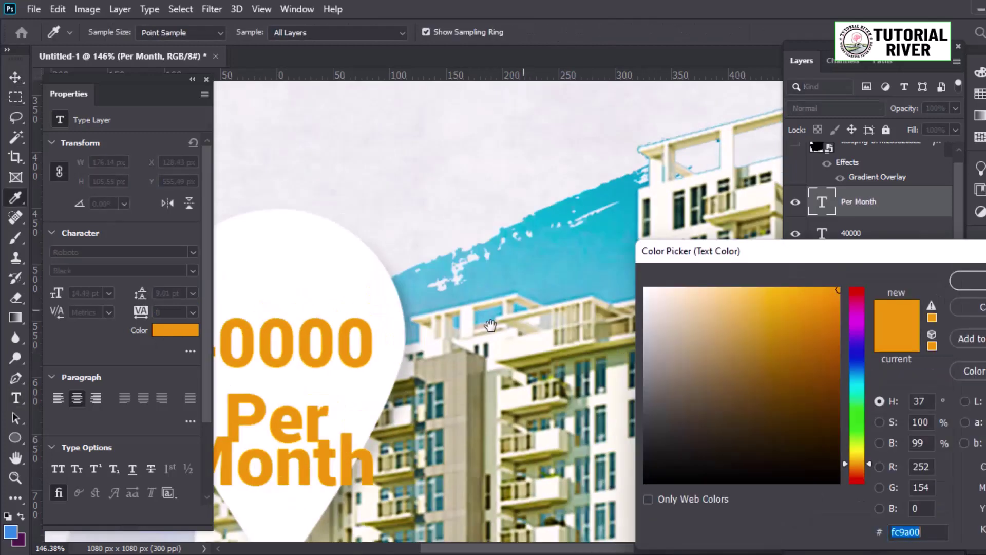
pyautogui.scroll(6, 498, 308)
pyautogui.scroll(5, 499, 308)
pyautogui.click(447, 177)
pyautogui.click(968, 280)
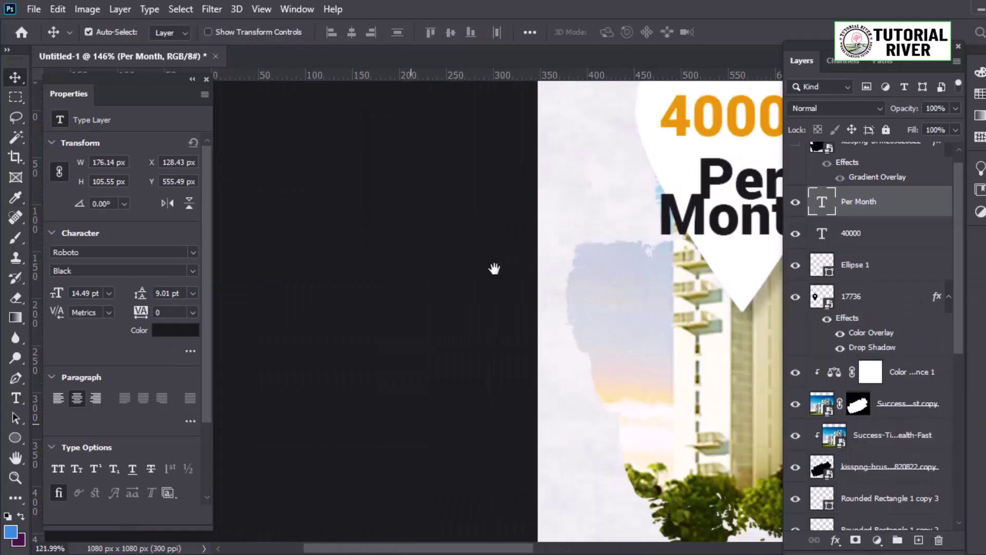
pyautogui.click(124, 271)
pyautogui.click(79, 335)
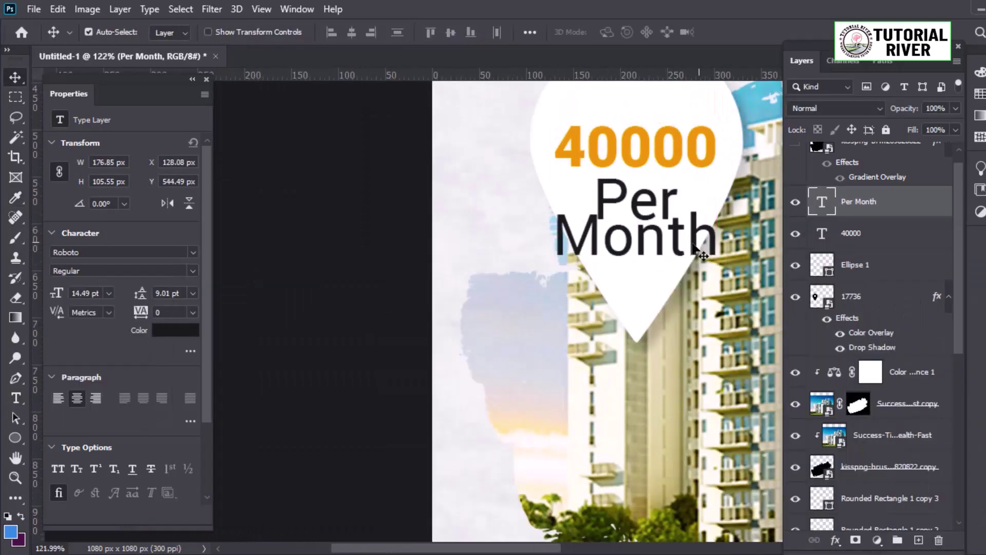
pyautogui.moveTo(140, 295); pyautogui.dragTo(169, 286)
pyautogui.press('Return')
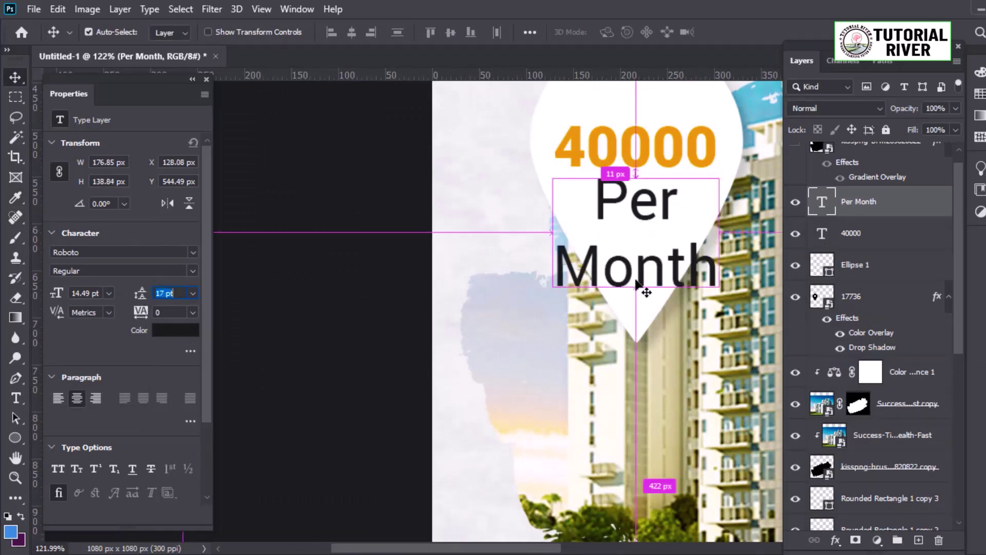
# Step: Scale Per Month down beneath the price, tighten its leading, and nudge both up
pyautogui.moveTo(657, 262); pyautogui.dragTo(656, 265)
pyautogui.hotkey('ctrl', 't')
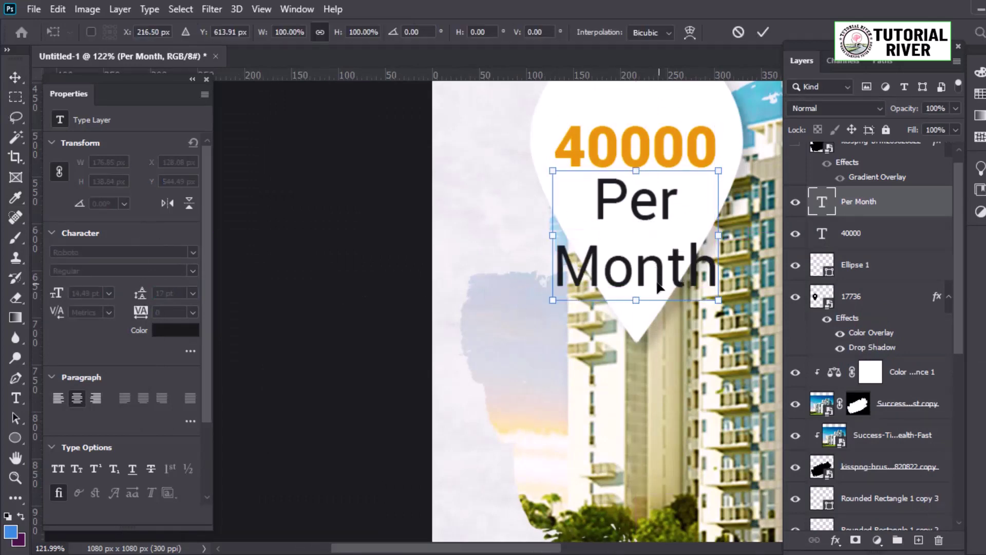
pyautogui.moveTo(717, 285); pyautogui.dragTo(687, 264)
pyautogui.press('Return')
pyautogui.click(175, 293)
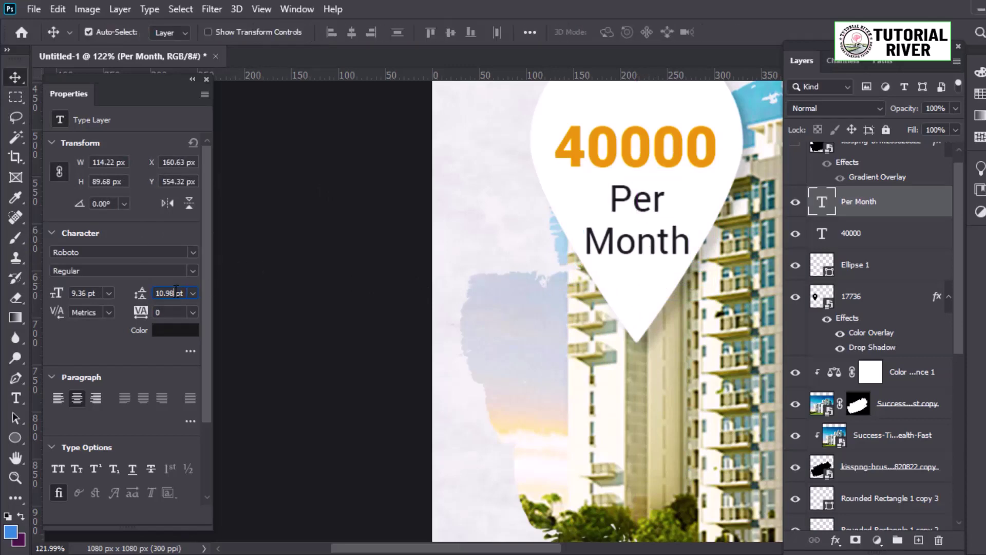
pyautogui.press('Return')
pyautogui.hotkey('ctrl', '0')
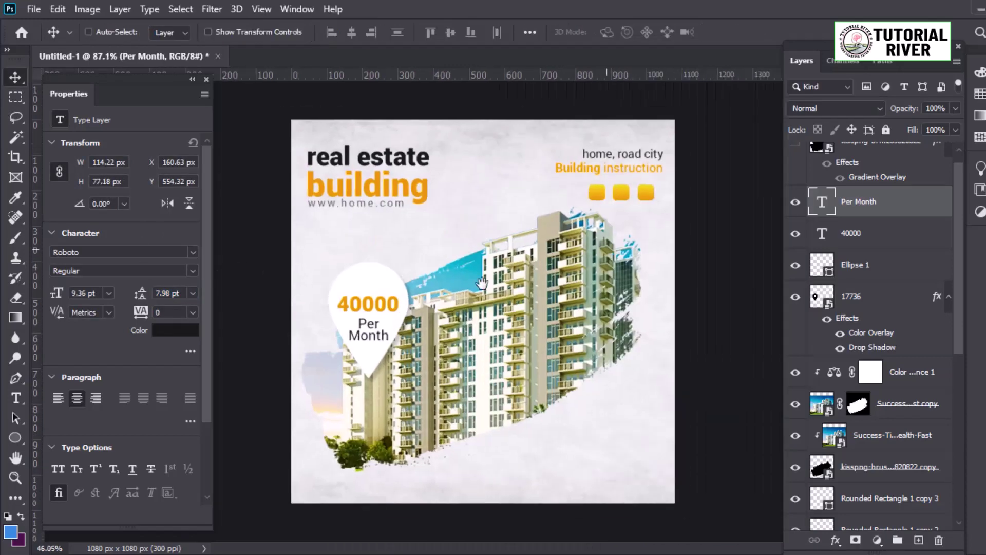
pyautogui.moveTo(382, 308); pyautogui.dragTo(383, 302)
pyautogui.scroll(-3, 383, 308)
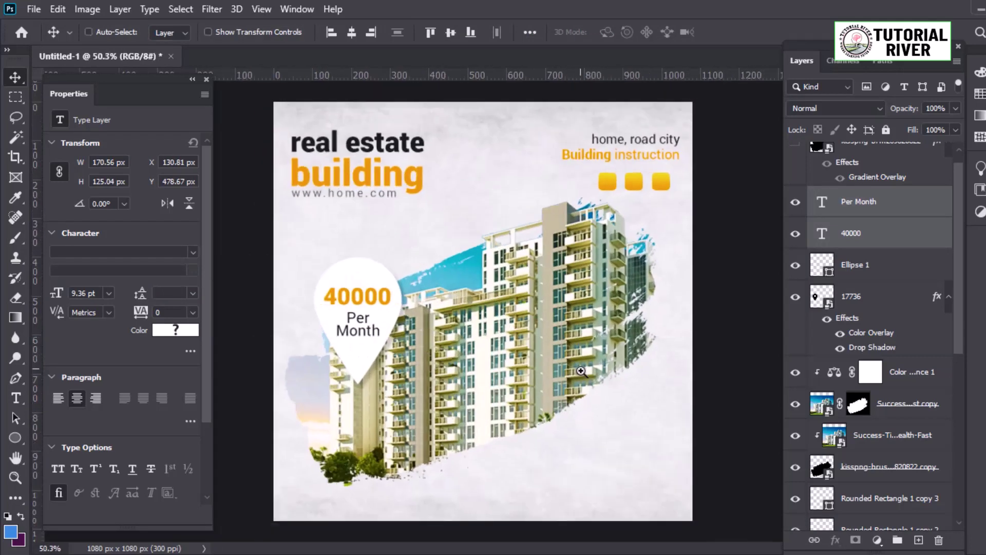
pyautogui.scroll(3, 580, 410)
pyautogui.scroll(-3, 561, 457)
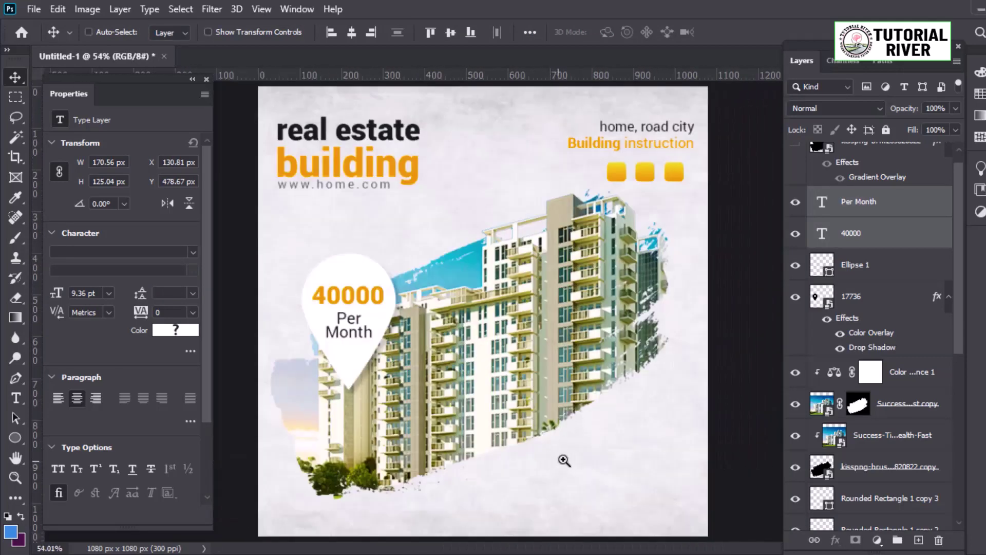
pyautogui.scroll(3, 572, 436)
pyautogui.scroll(1, 572, 436)
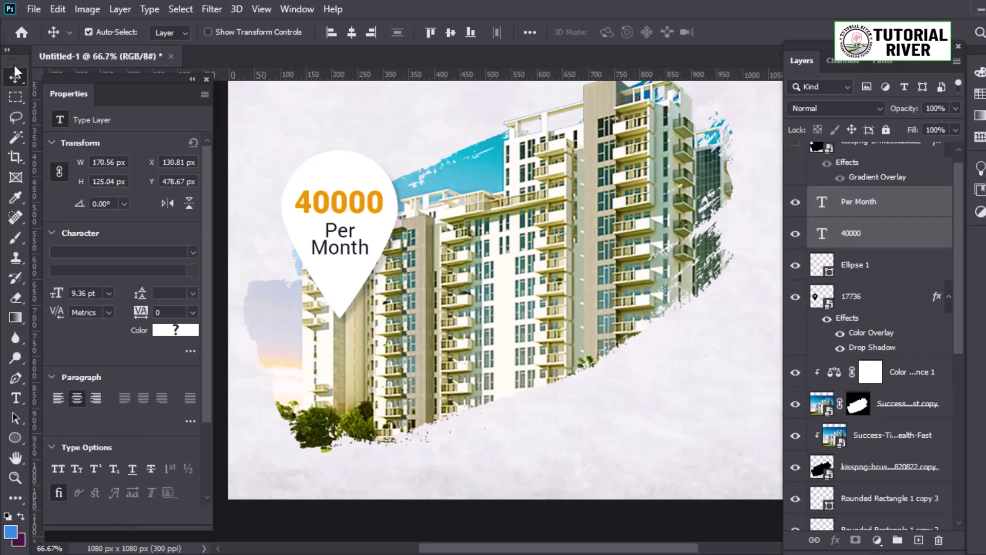
# Step: Add Lorem Ipsum placeholder text below the building image and position it
pyautogui.click(16, 398)
pyautogui.click(471, 448)
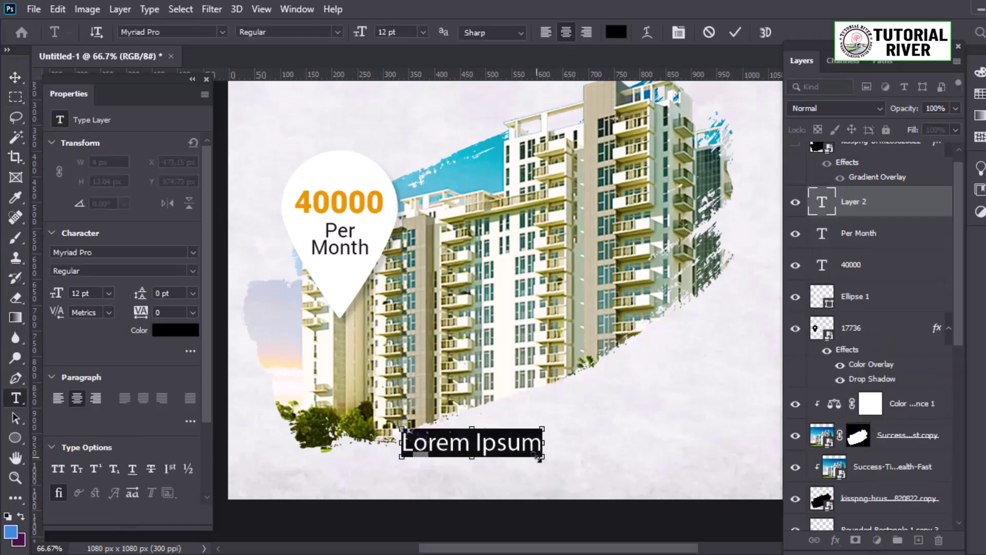
pyautogui.click(476, 443)
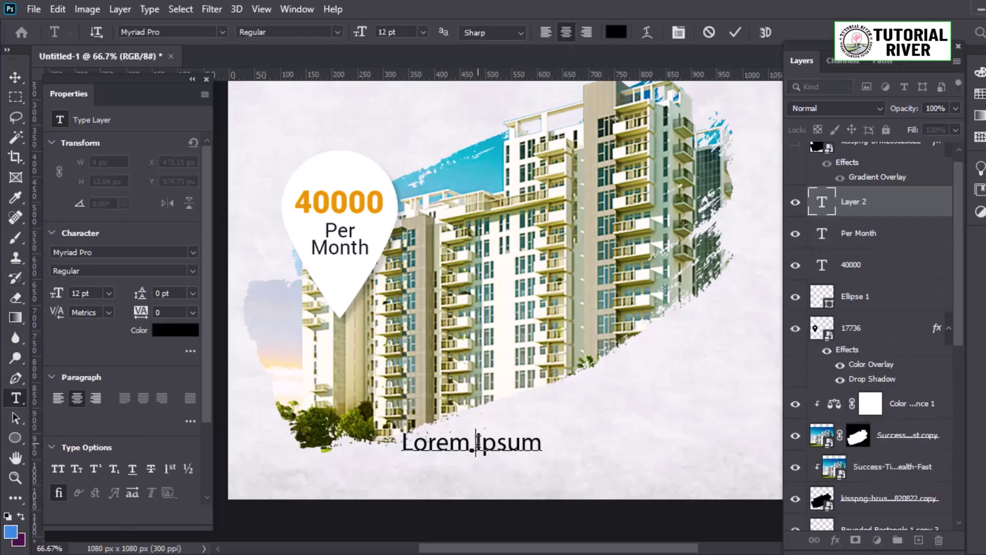
pyautogui.click(15, 77)
pyautogui.moveTo(140, 293); pyautogui.dragTo(149, 292)
pyautogui.press('Return')
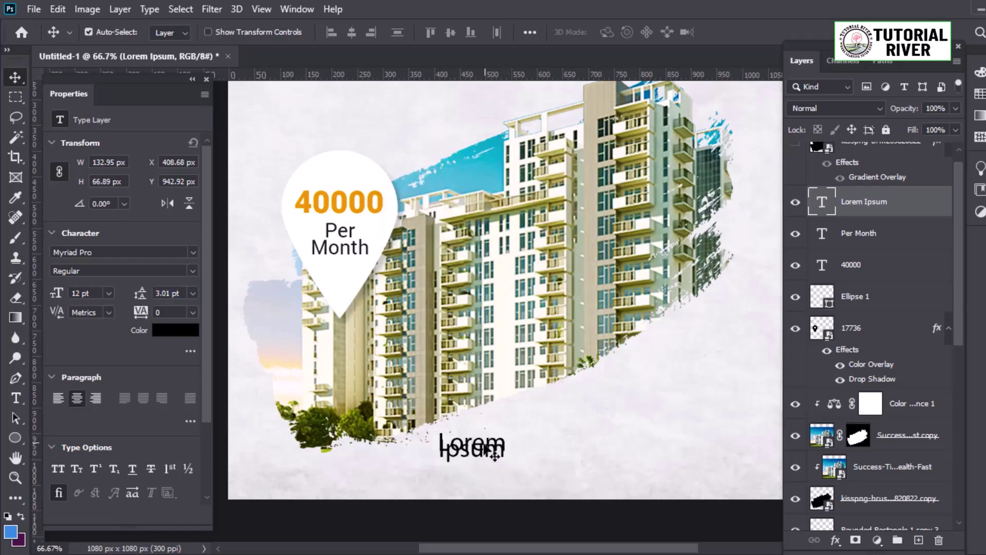
pyautogui.moveTo(492, 452); pyautogui.dragTo(502, 468)
pyautogui.hotkey('ctrl', '0')
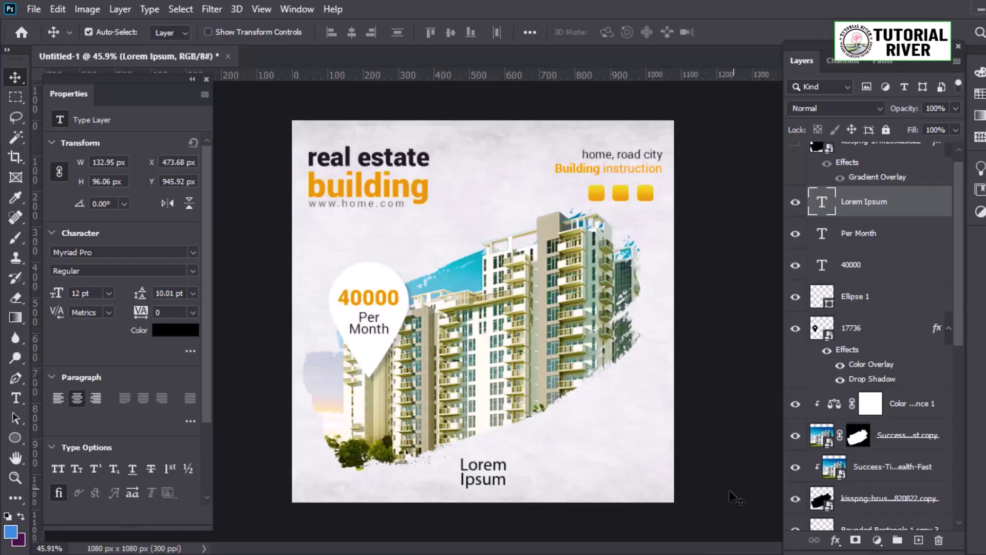
pyautogui.scroll(2, 539, 450)
# Step: Change the Lorem Ipsum font to Roboto Bold
pyautogui.click(193, 251)
pyautogui.press('Down')
pyautogui.press('Down')
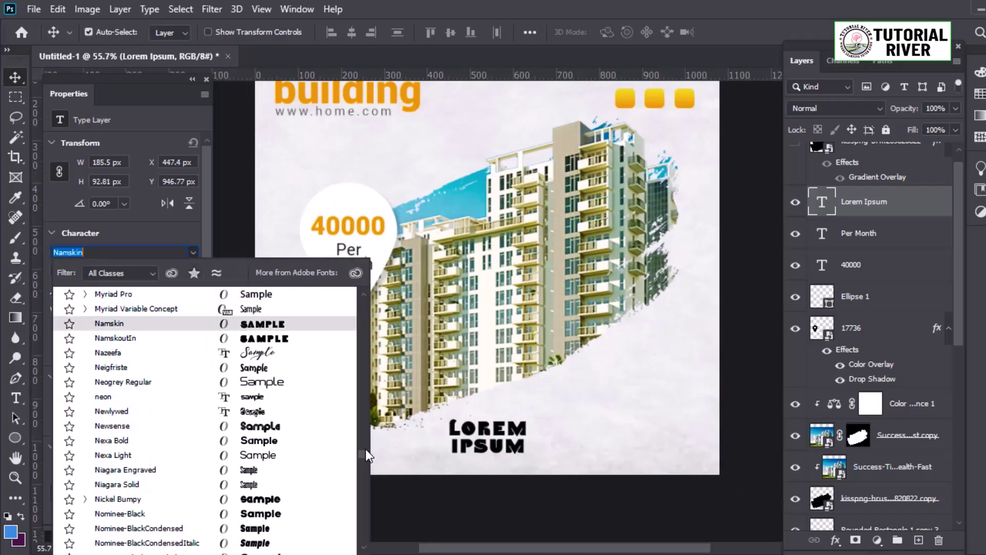
pyautogui.scroll(10, 367, 308)
pyautogui.press('Home')
pyautogui.press('Down')
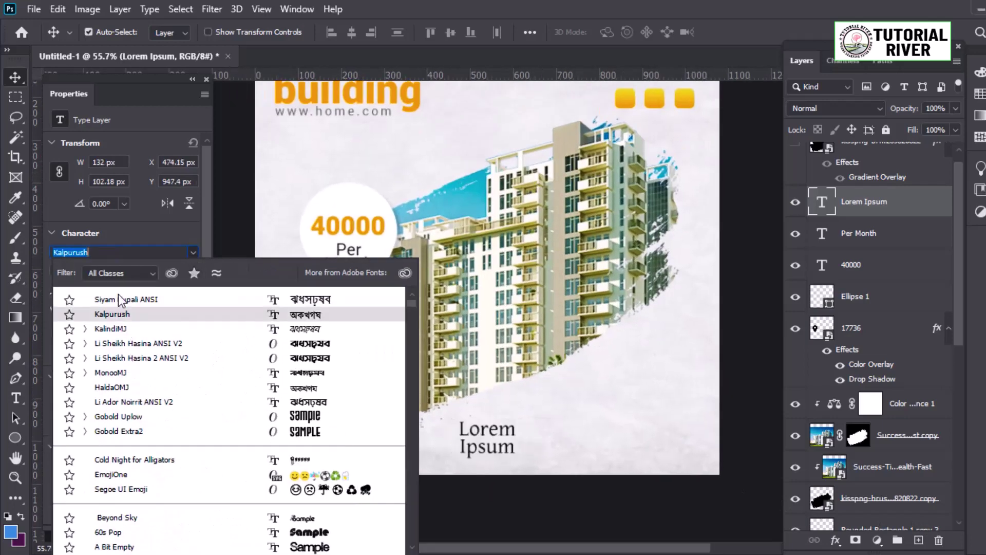
pyautogui.press('Up')
pyautogui.write('Roboto')
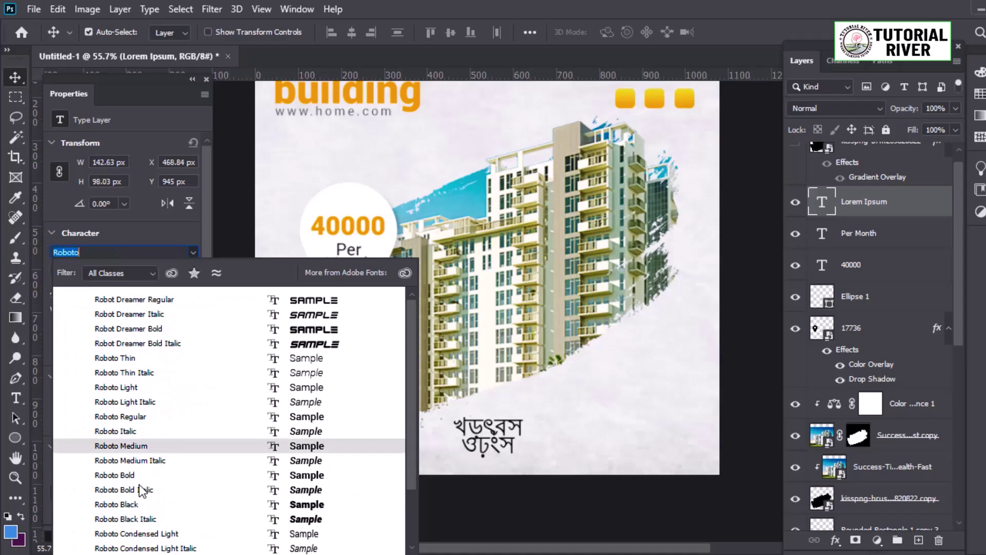
pyautogui.press('Return')
# Step: Set the caption to 14 pt with 13 pt line spacing
pyautogui.scroll(2, 507, 462)
pyautogui.scroll(3, 506, 462)
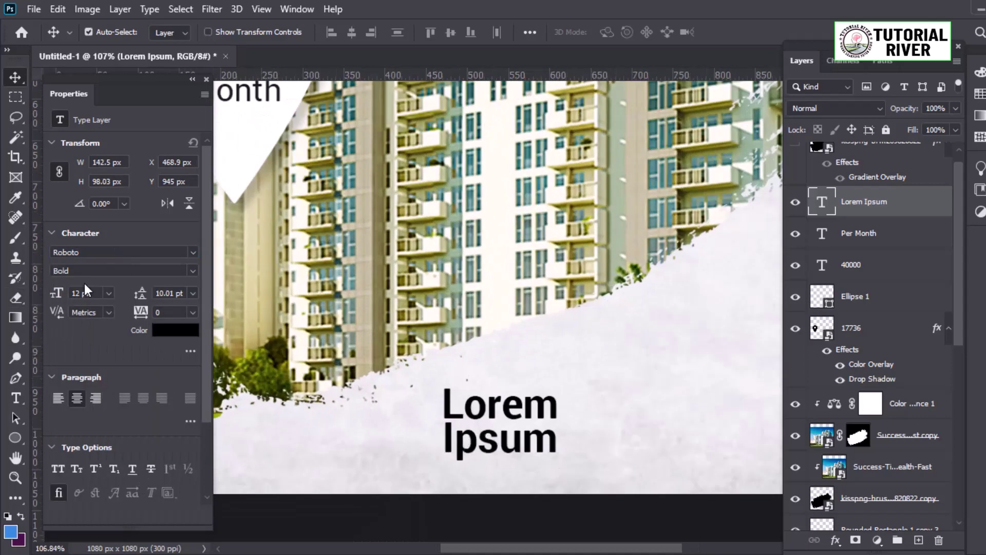
pyautogui.write('14')
pyautogui.press('Return')
pyautogui.click(170, 293)
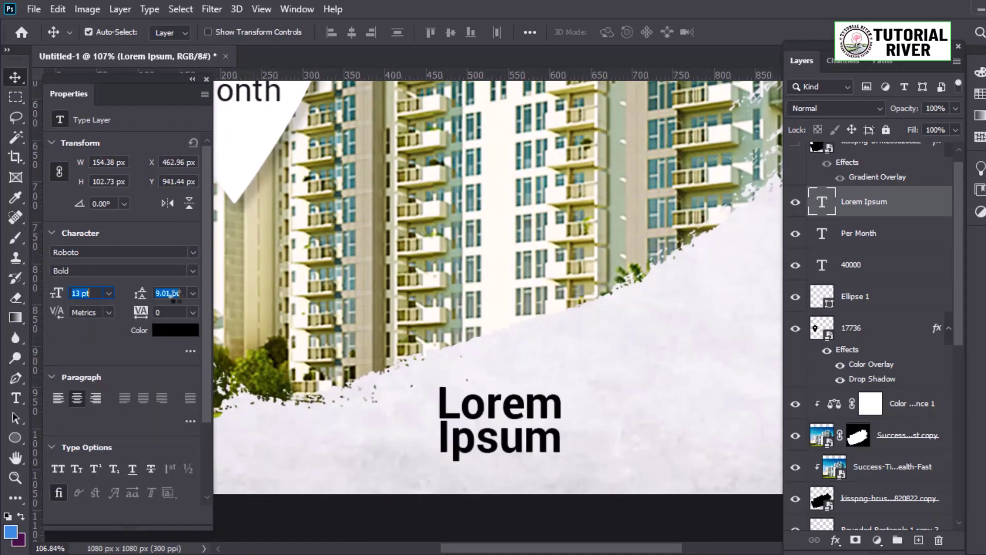
pyautogui.write('13')
pyautogui.press('Return')
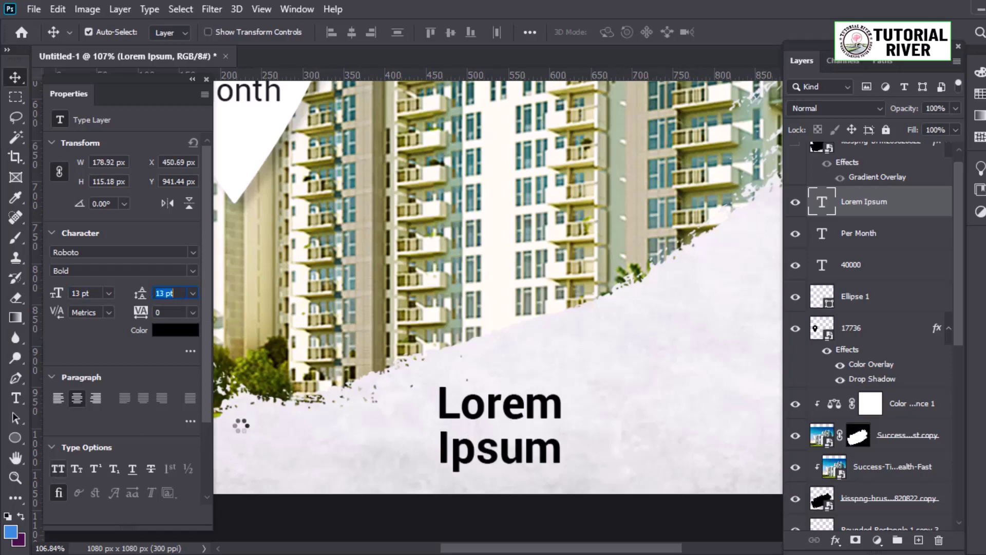
# Step: Make the caption all caps and scale it down
pyautogui.hotkey('ctrl', 'shift', 'k')
pyautogui.hotkey('ctrl', 't')
pyautogui.moveTo(424, 426); pyautogui.dragTo(440, 432)
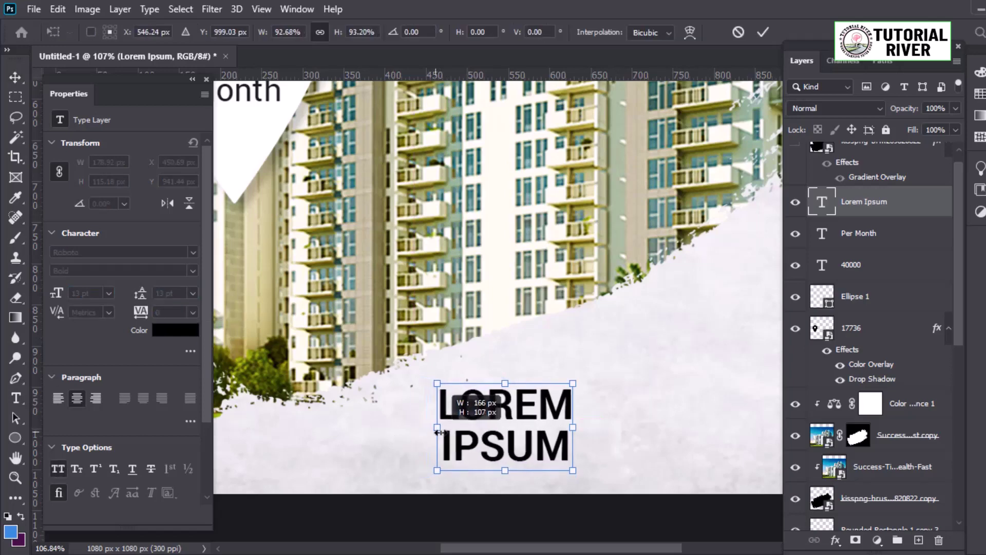
pyautogui.hotkey('ctrl', '0')
pyautogui.moveTo(523, 482)
pyautogui.mouseDown()
pyautogui.moveTo(481, 467)
pyautogui.moveTo(461, 476)
pyautogui.mouseUp()
pyautogui.press('Return')
# Step: Colour the caption orange from 'building', set Black weight, and apply 8 pt leading
pyautogui.click(176, 329)
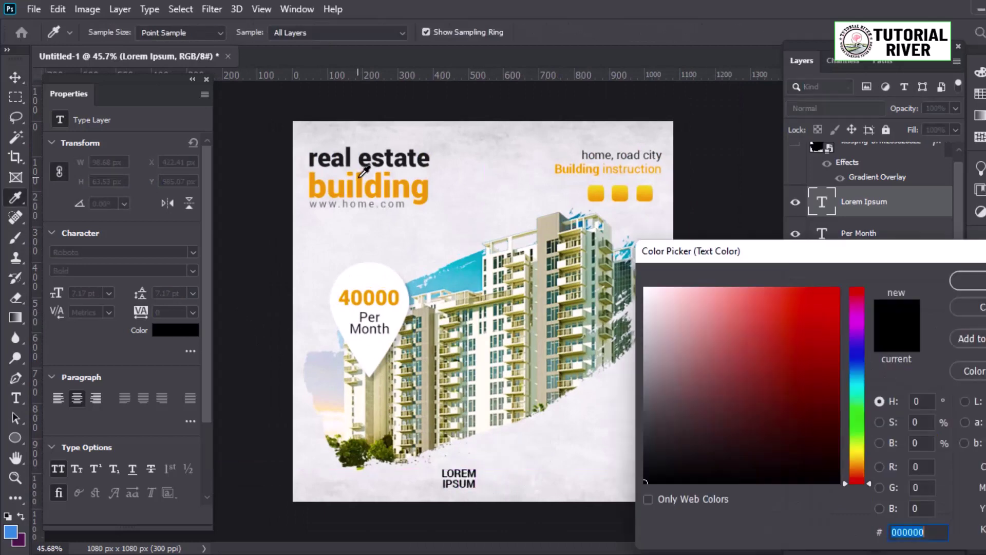
pyautogui.click(362, 175)
pyautogui.click(974, 281)
pyautogui.scroll(2, 481, 486)
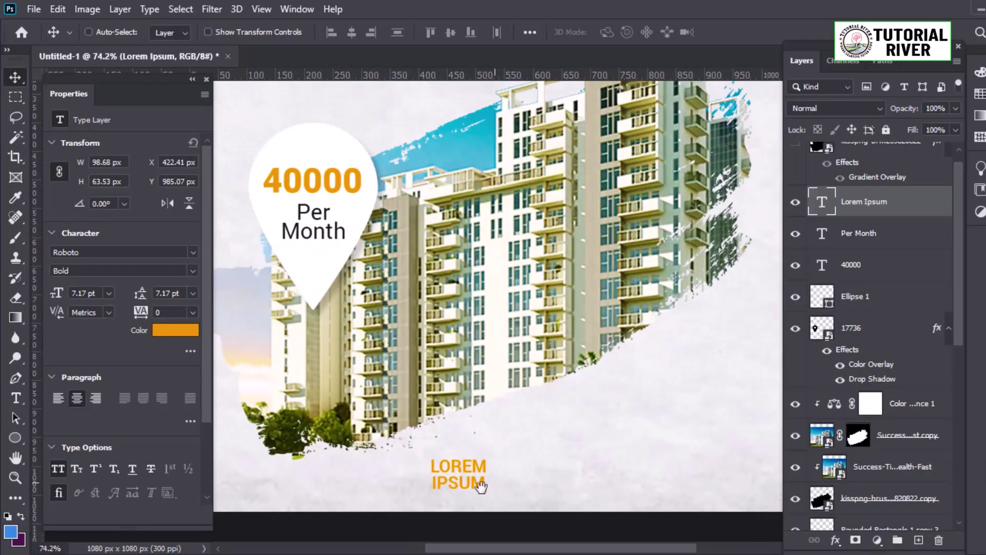
pyautogui.click(184, 268)
pyautogui.click(77, 411)
pyautogui.scroll(3, 469, 483)
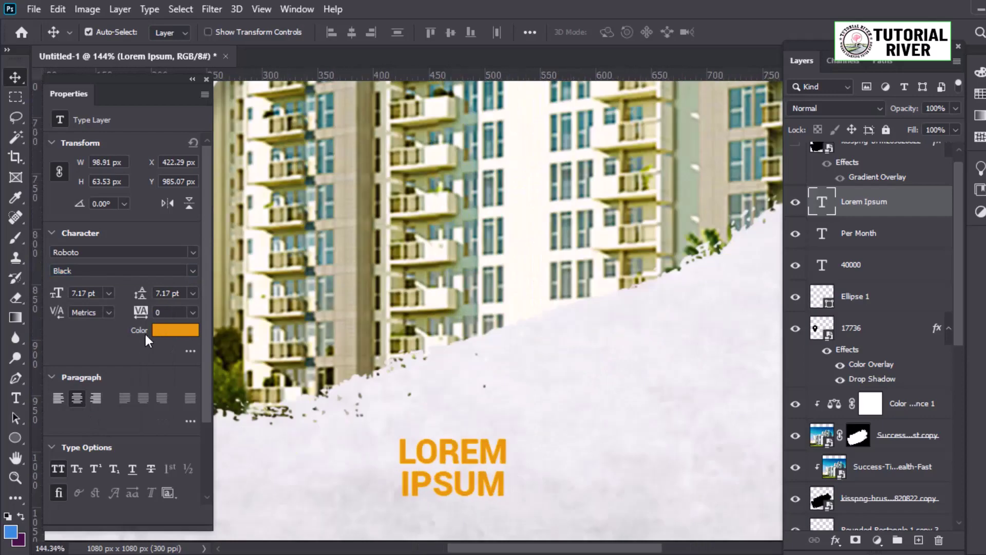
pyautogui.write('8')
pyautogui.press('Return')
pyautogui.scroll(-2, 510, 374)
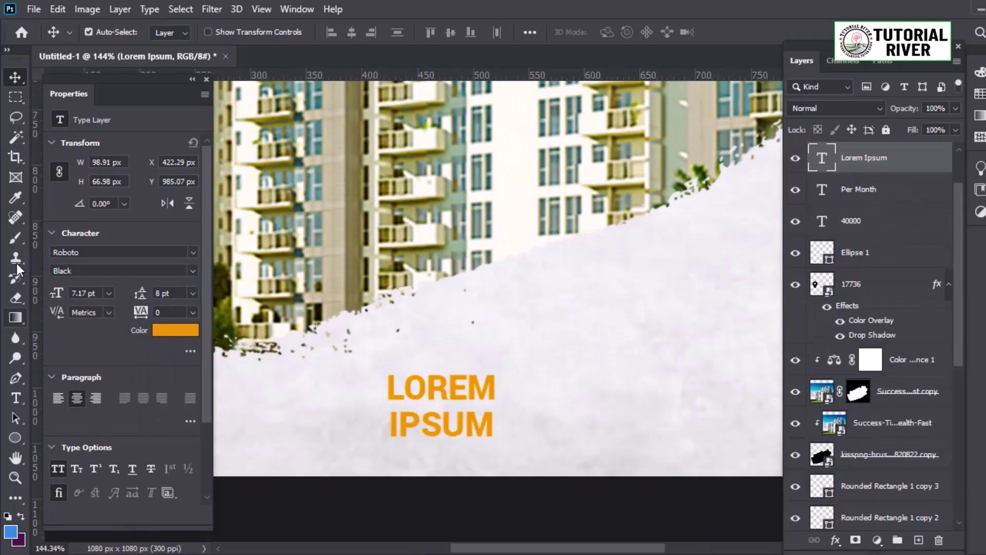
# Step: Draw a thin orange vertical rectangle bar to the right of the caption
pyautogui.rightClick(15, 437)
pyautogui.click(72, 434)
pyautogui.moveTo(536, 371); pyautogui.dragTo(541, 439)
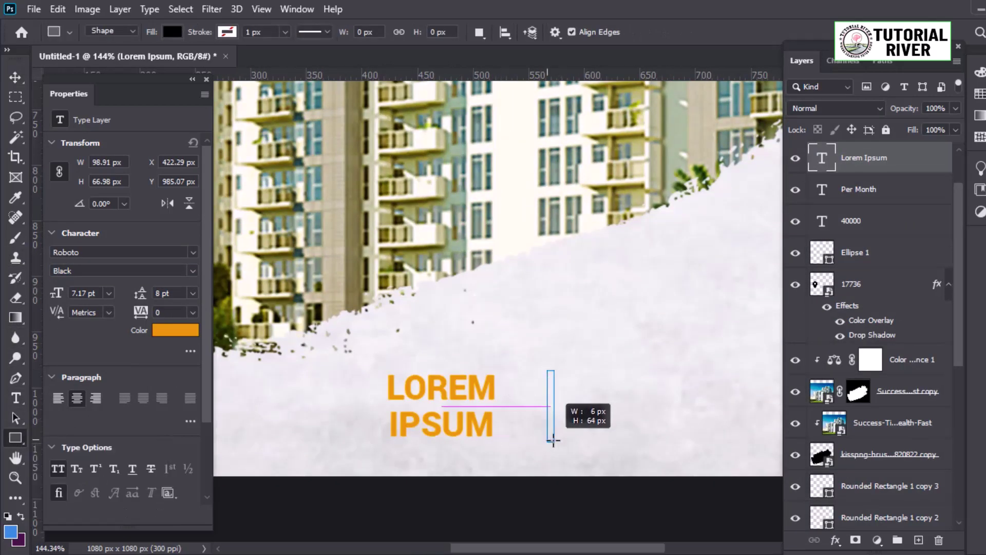
pyautogui.click(59, 191)
pyautogui.click(61, 272)
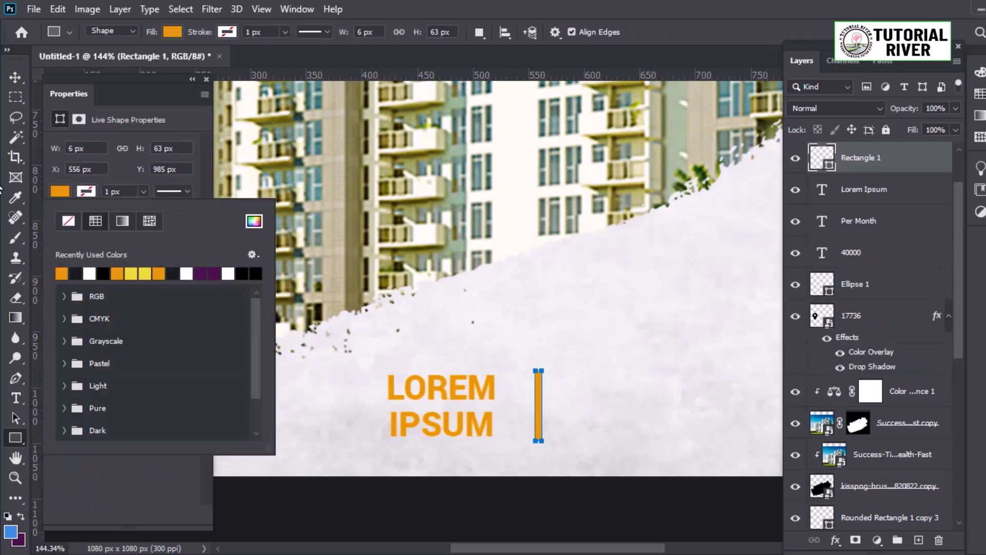
pyautogui.press('v')
# Step: Duplicate the caption and bar to the right, making the caption copy Regular weight
pyautogui.scroll(-1, 535, 431)
pyautogui.moveTo(460, 404); pyautogui.dragTo(652, 411)
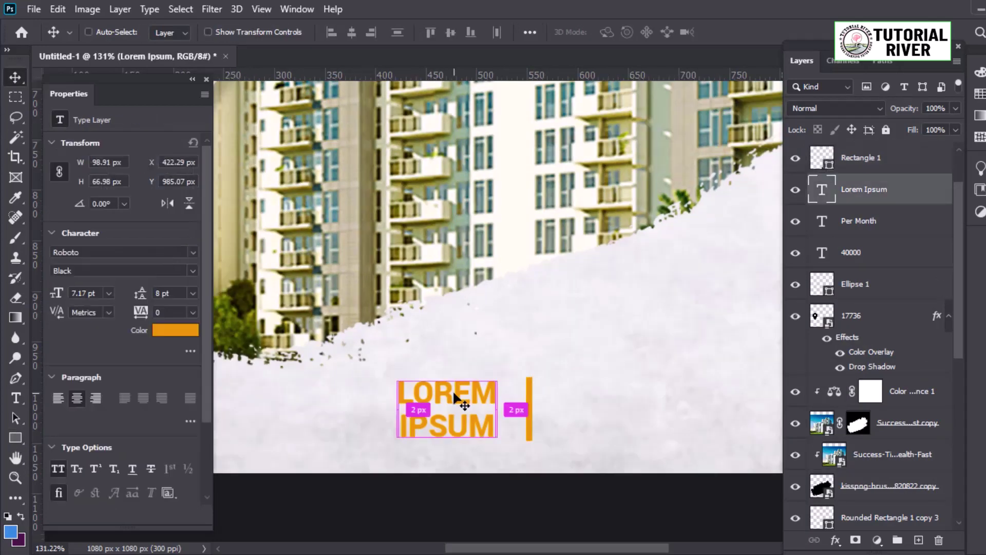
pyautogui.scroll(-5, 616, 416)
pyautogui.click(590, 425)
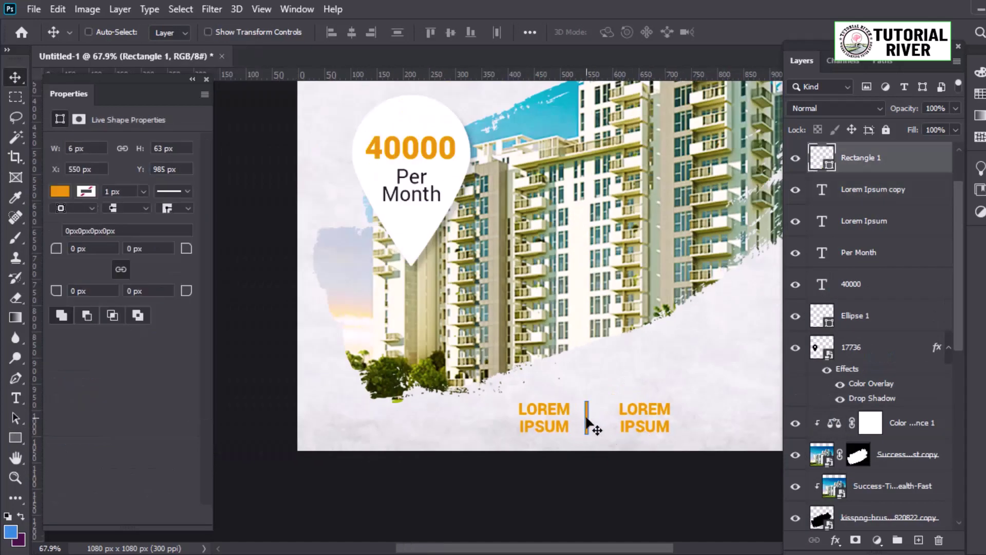
pyautogui.moveTo(590, 424); pyautogui.dragTo(580, 419)
pyautogui.scroll(5, 581, 418)
pyautogui.moveTo(458, 406); pyautogui.dragTo(648, 405)
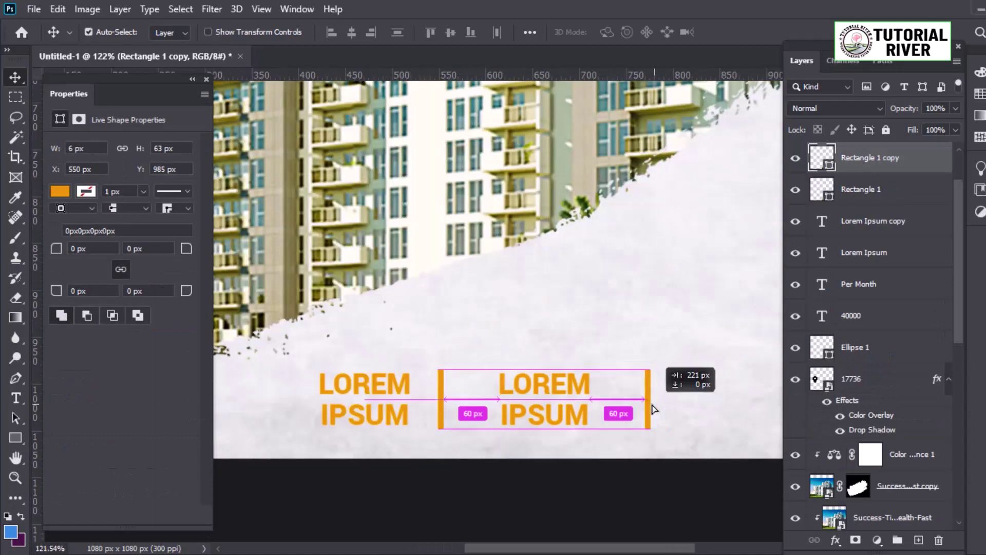
pyautogui.click(544, 401)
pyautogui.click(193, 271)
pyautogui.click(77, 340)
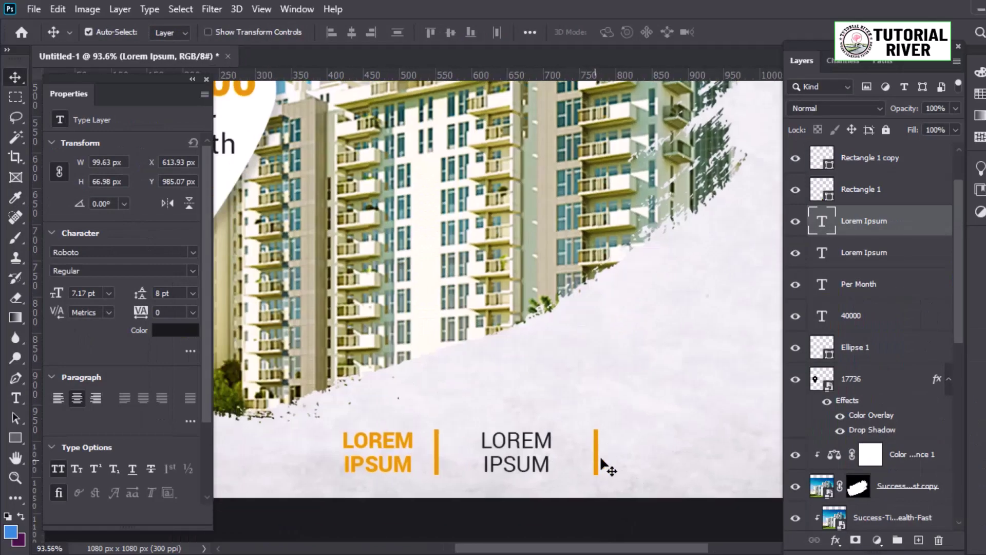
# Step: Duplicate the middle caption after the second bar and align the three captions with the bars
pyautogui.click(599, 457)
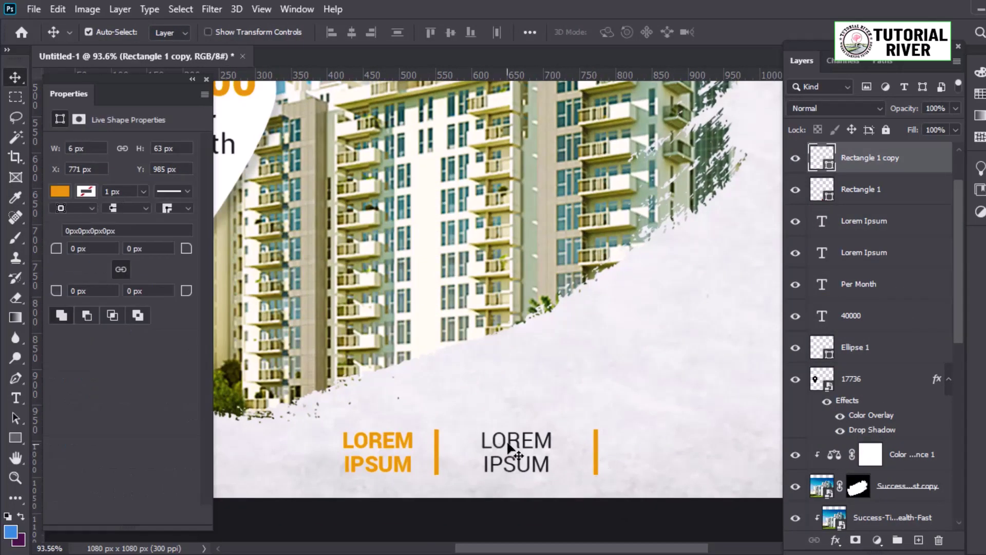
pyautogui.moveTo(509, 451); pyautogui.dragTo(674, 449)
pyautogui.hotkey('ctrl', '0')
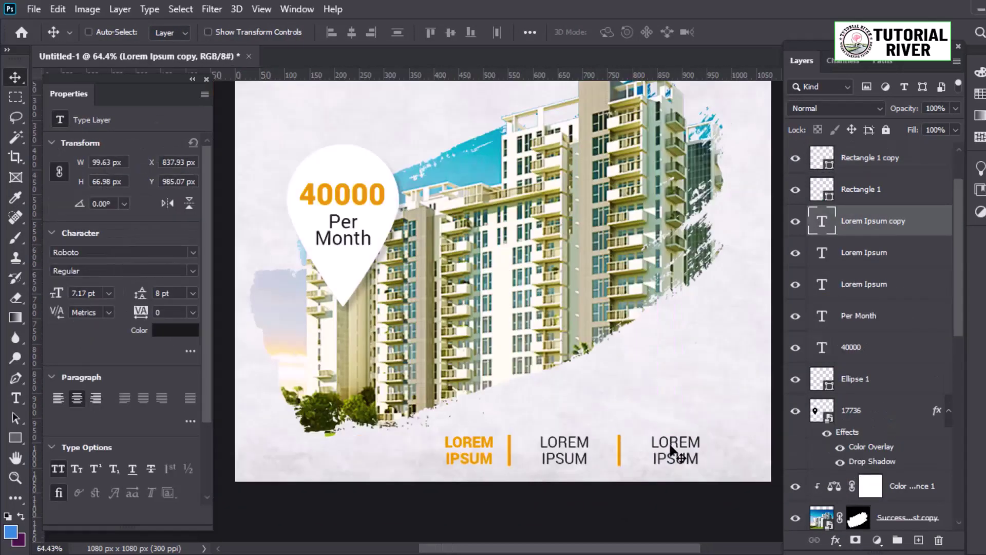
pyautogui.scroll(2, 528, 315)
pyautogui.moveTo(529, 498); pyautogui.dragTo(518, 498)
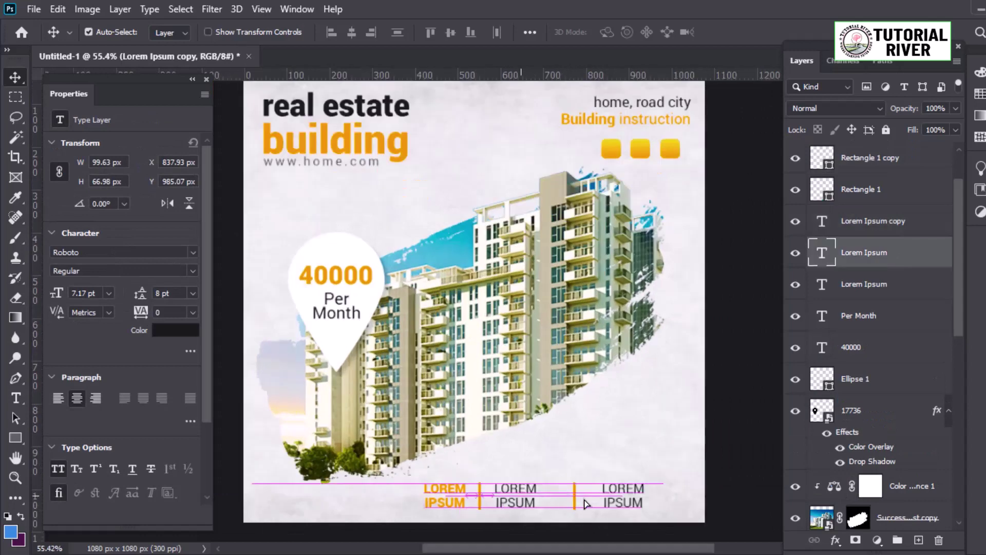
pyautogui.click(574, 496)
pyautogui.moveTo(609, 497); pyautogui.dragTo(579, 501)
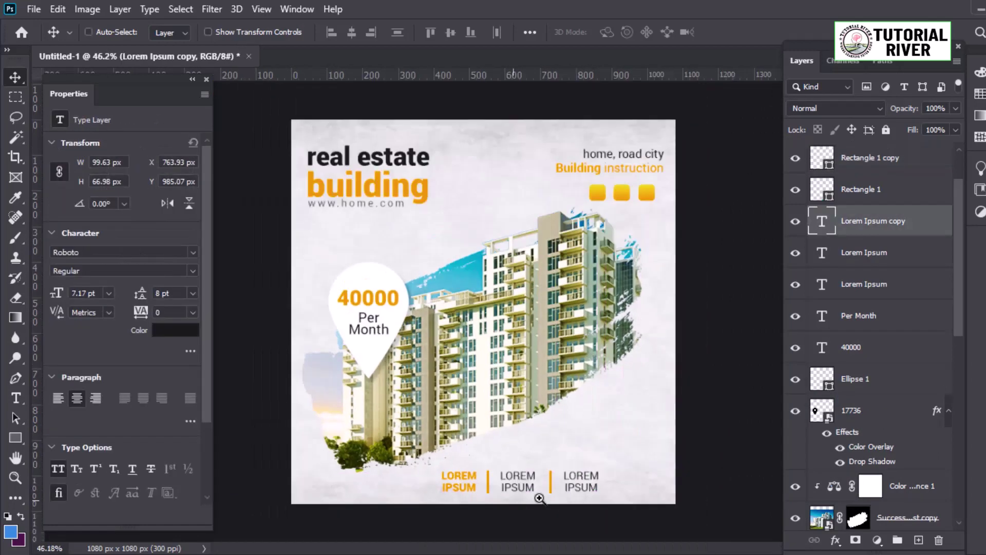
pyautogui.scroll(1, 405, 493)
pyautogui.click(680, 440)
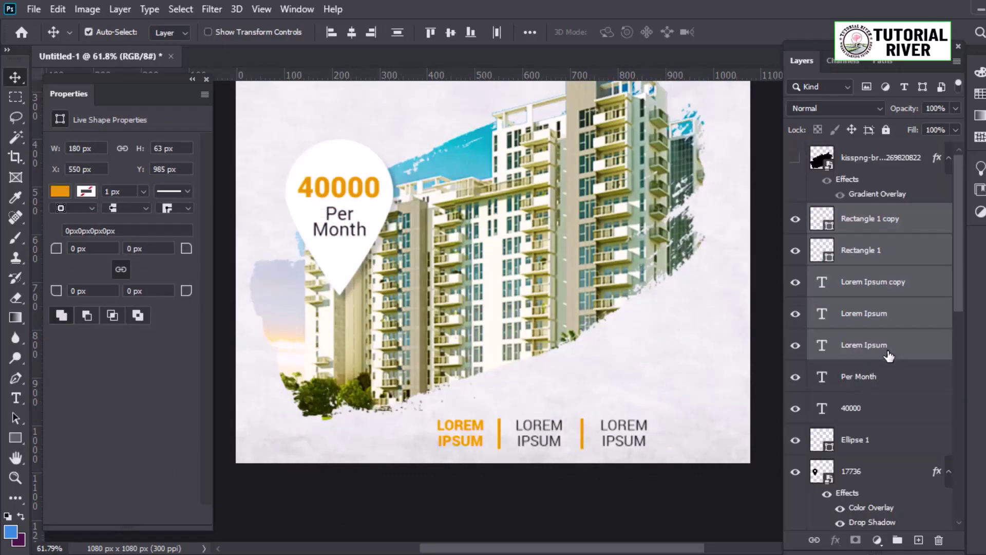
# Step: Try moving the whole text row right, then undo the move
pyautogui.scroll(-5, 888, 355)
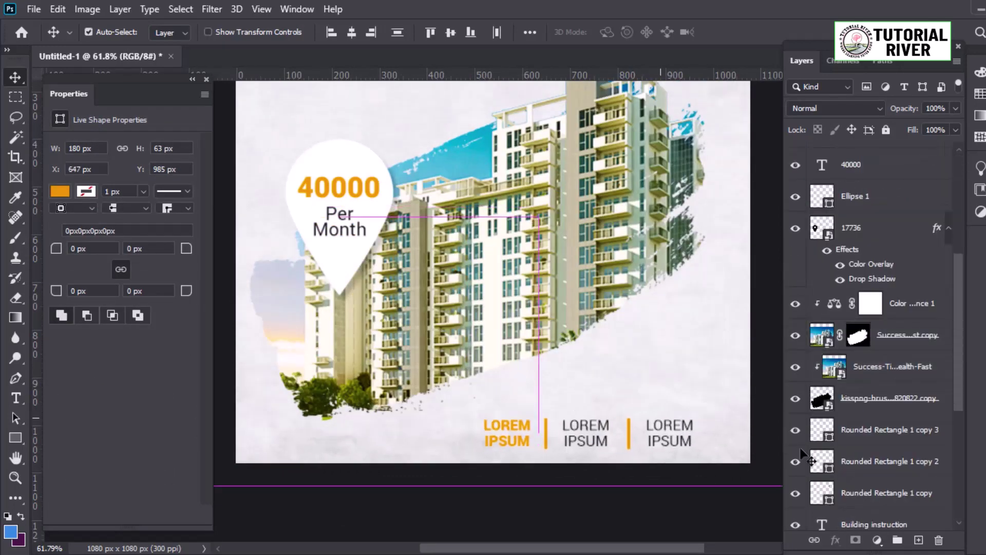
pyautogui.keyDown('ctrl'); pyautogui.click(591, 437); pyautogui.keyUp('ctrl')
pyautogui.moveTo(591, 436); pyautogui.dragTo(610, 479)
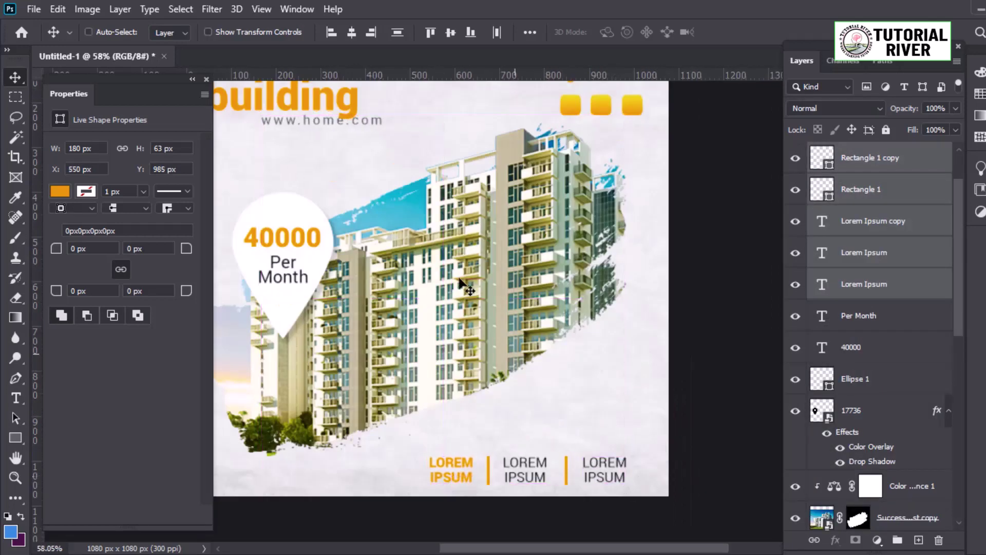
pyautogui.hotkey('ctrl', 'z')
pyautogui.scroll(2, 881, 349)
pyautogui.scroll(-5, 875, 385)
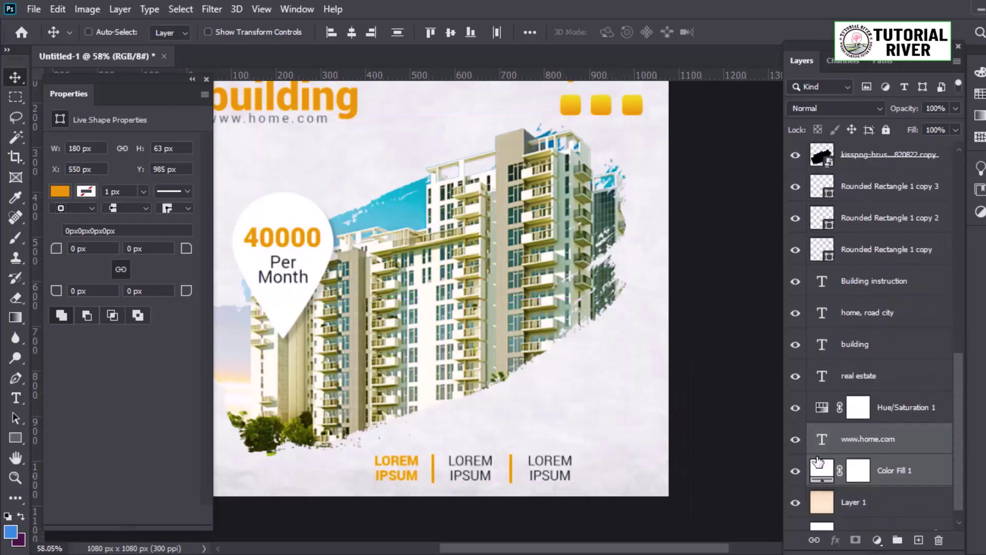
pyautogui.moveTo(559, 461); pyautogui.dragTo(627, 459)
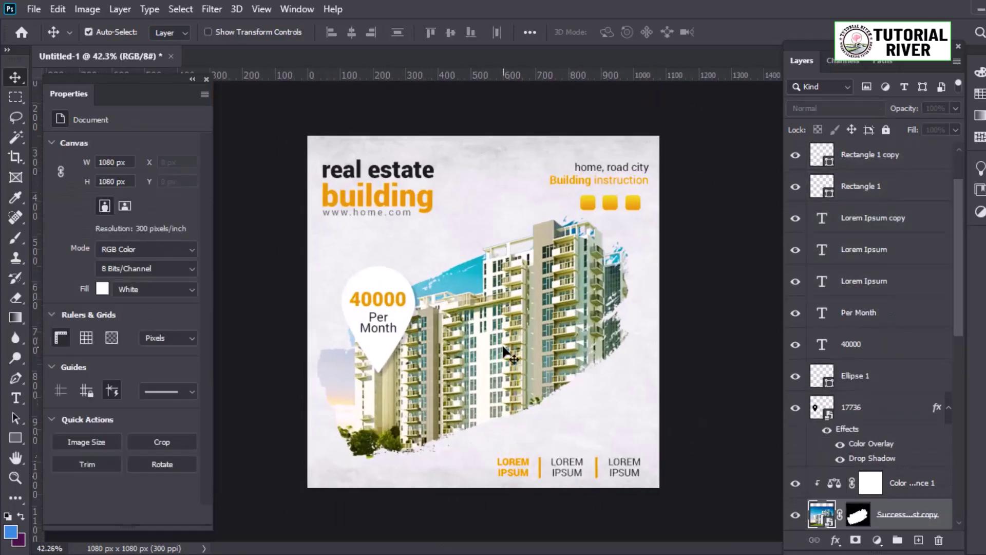
pyautogui.click(504, 350)
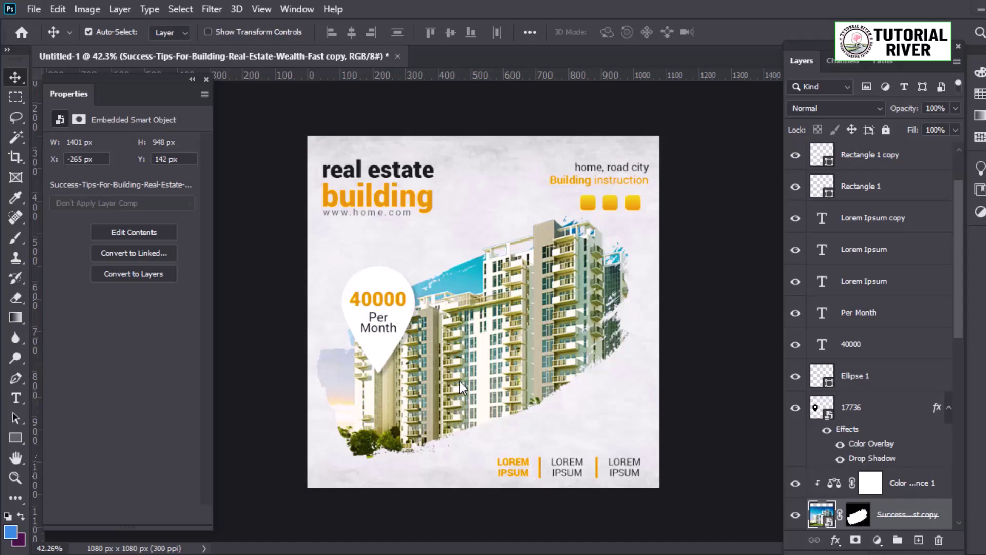
pyautogui.moveTo(350, 194); pyautogui.dragTo(486, 205)
pyautogui.moveTo(488, 255); pyautogui.dragTo(481, 249)
pyautogui.scroll(-3, 653, 401)
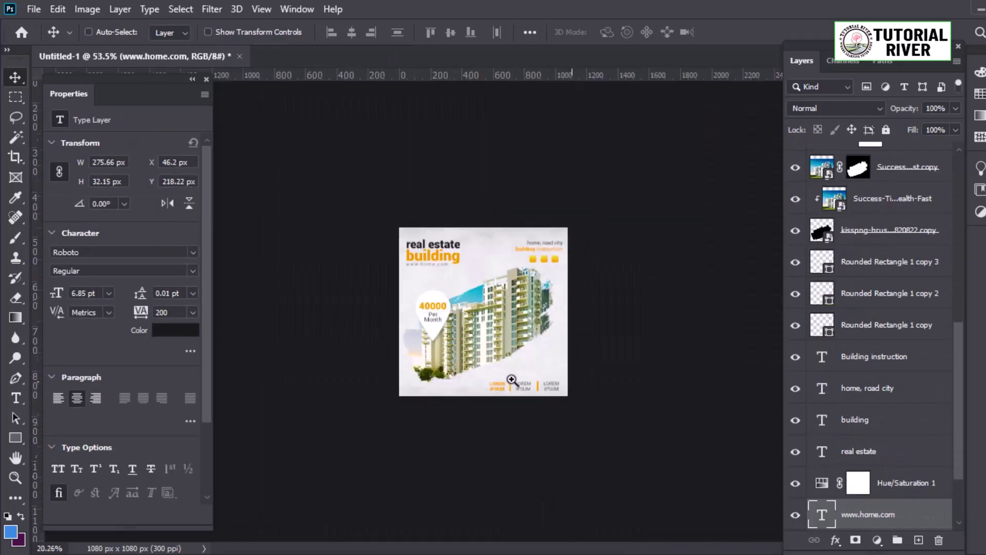
pyautogui.scroll(-3, 652, 401)
pyautogui.scroll(1, 514, 334)
pyautogui.scroll(1, 493, 310)
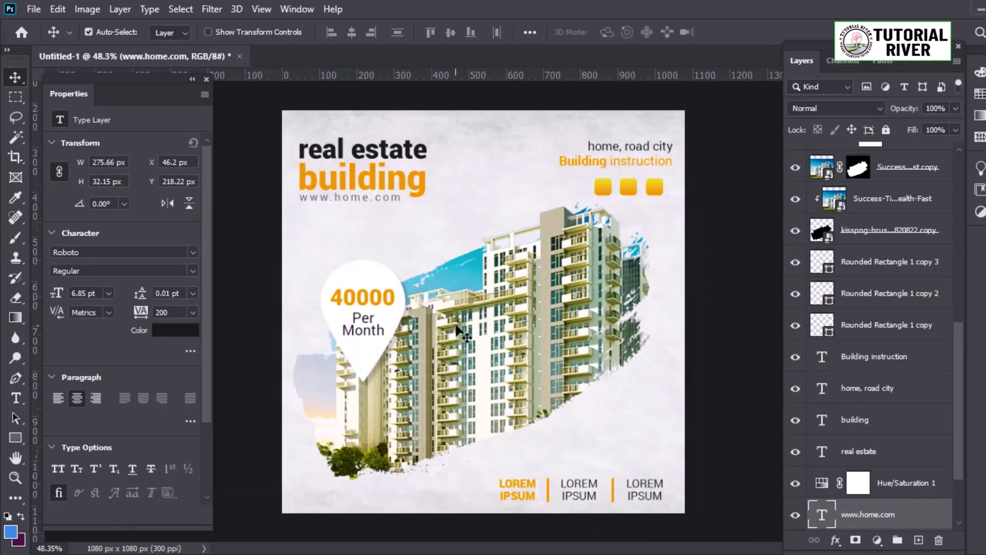
# Step: Add a layer mask to the brush-stroke shape layer
pyautogui.click(492, 310)
pyautogui.scroll(2, 477, 287)
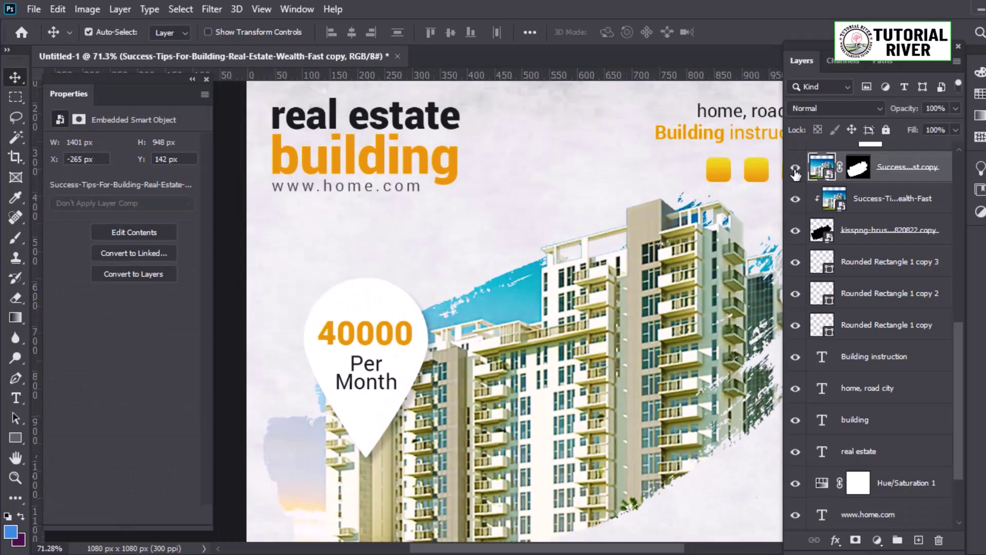
pyautogui.click(873, 230)
pyautogui.click(855, 540)
# Step: Add a layer mask to the clipped building photo layer
pyautogui.press('b')
pyautogui.scroll(1, 493, 308)
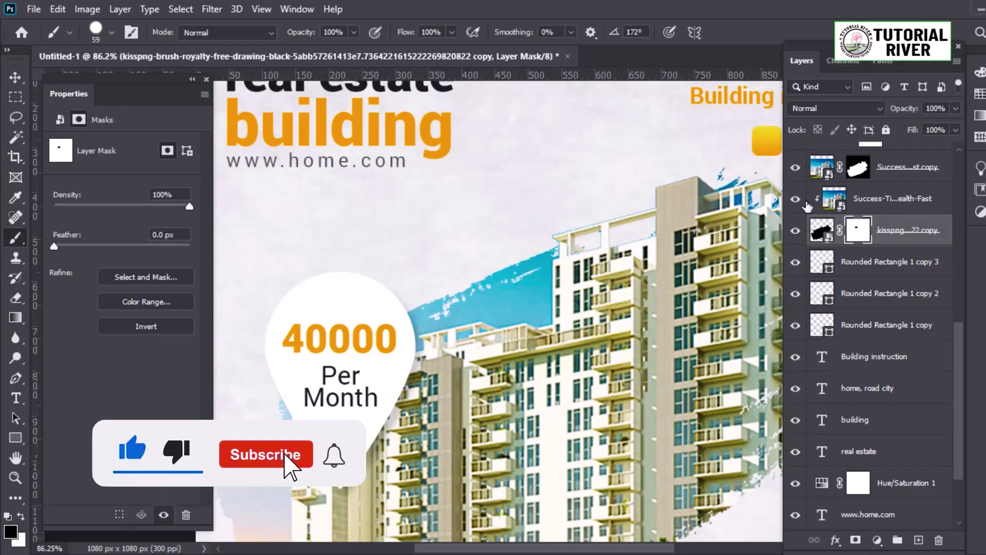
pyautogui.click(796, 167)
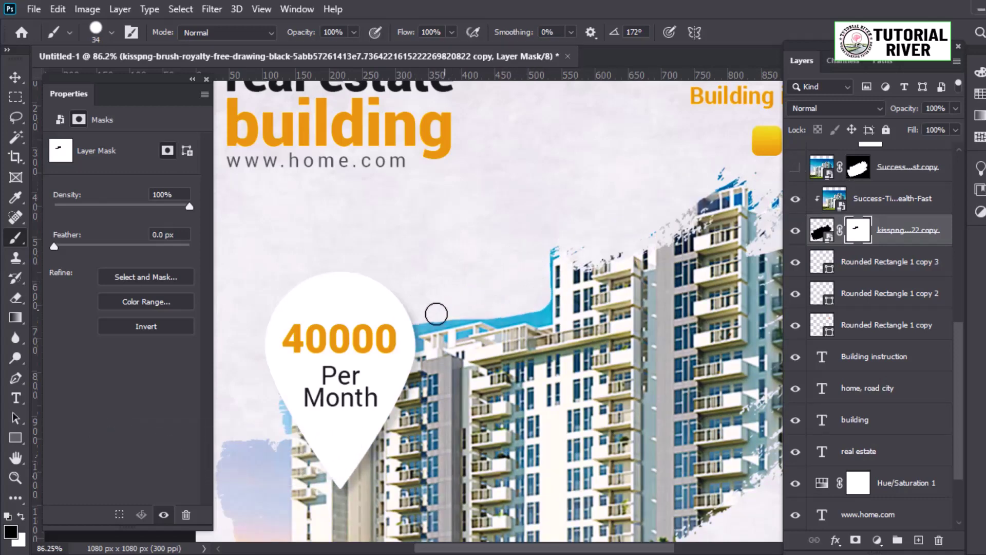
pyautogui.scroll(2, 451, 293)
pyautogui.click(795, 167)
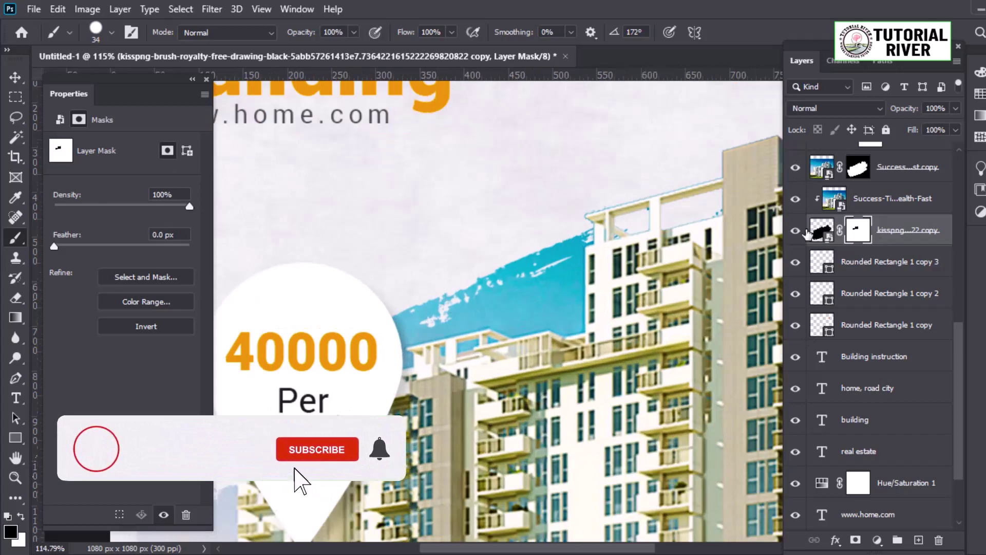
pyautogui.click(844, 202)
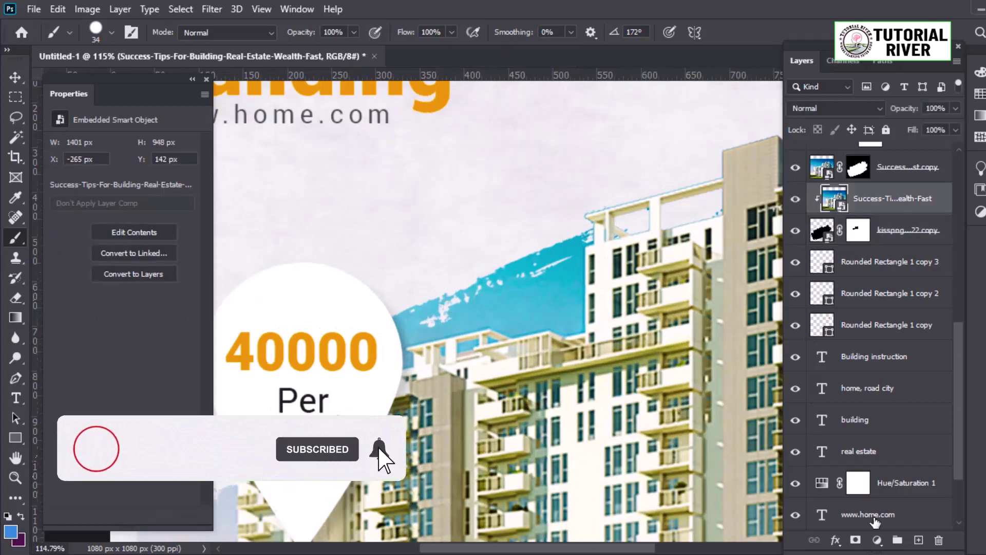
pyautogui.click(853, 539)
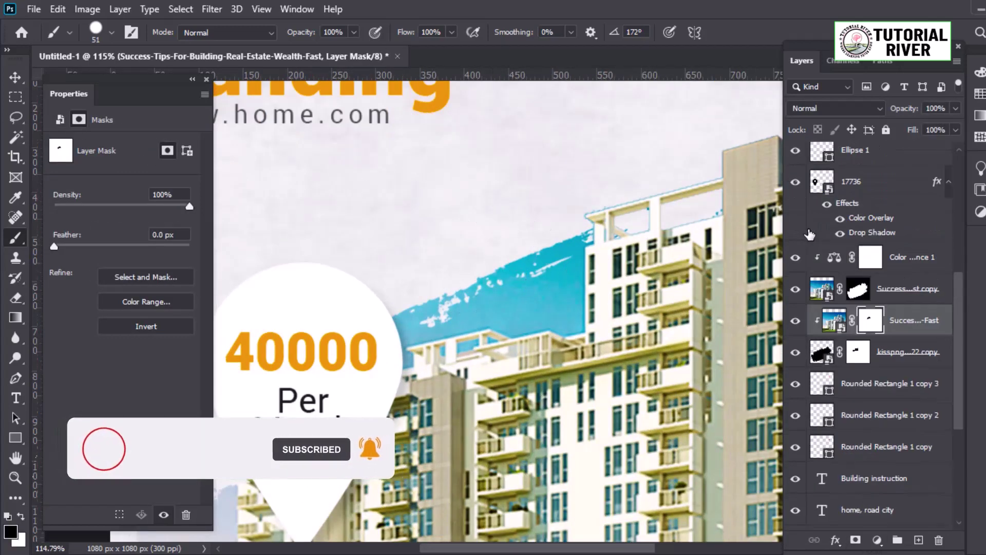
# Step: Paint black on the top photo's mask to hide blue sky along the rooftop edge
pyautogui.scroll(3, 798, 235)
pyautogui.click(795, 288)
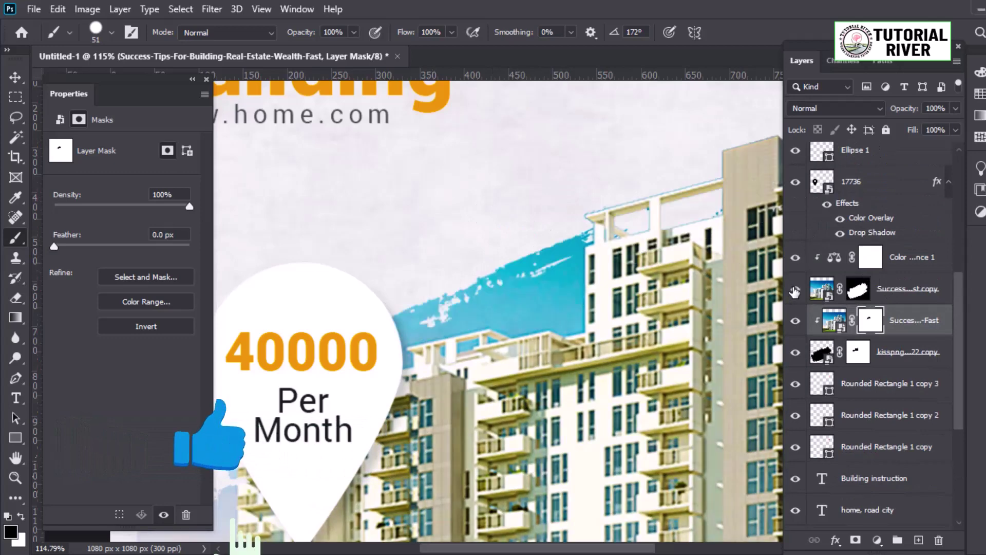
pyautogui.click(795, 289)
pyautogui.click(857, 289)
pyautogui.moveTo(559, 241)
pyautogui.mouseDown()
pyautogui.moveTo(500, 266)
pyautogui.moveTo(559, 286)
pyautogui.moveTo(431, 295)
pyautogui.moveTo(563, 240)
pyautogui.mouseUp()
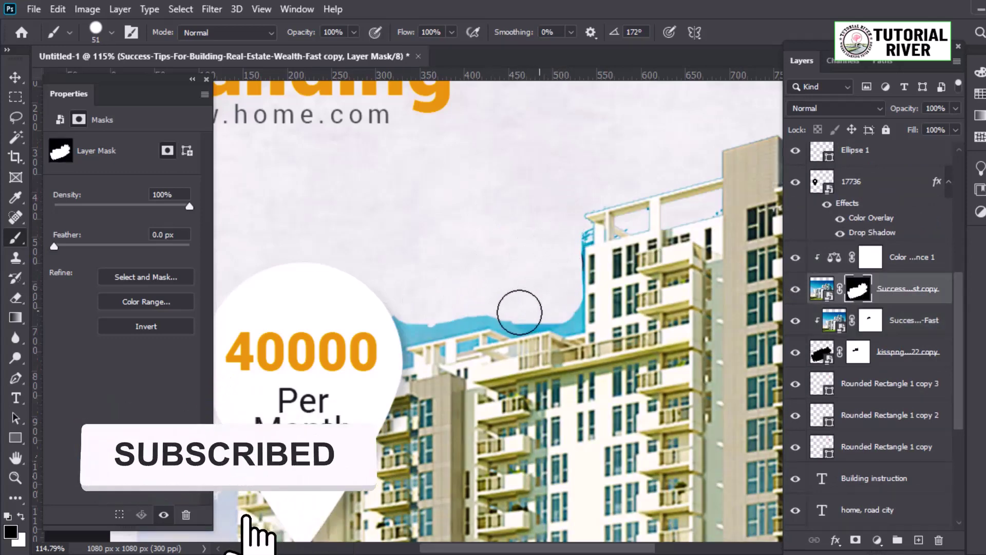
pyautogui.moveTo(517, 304)
pyautogui.mouseDown()
pyautogui.moveTo(440, 304)
pyautogui.moveTo(385, 324)
pyautogui.moveTo(528, 303)
pyautogui.mouseUp()
pyautogui.scroll(3, 528, 303)
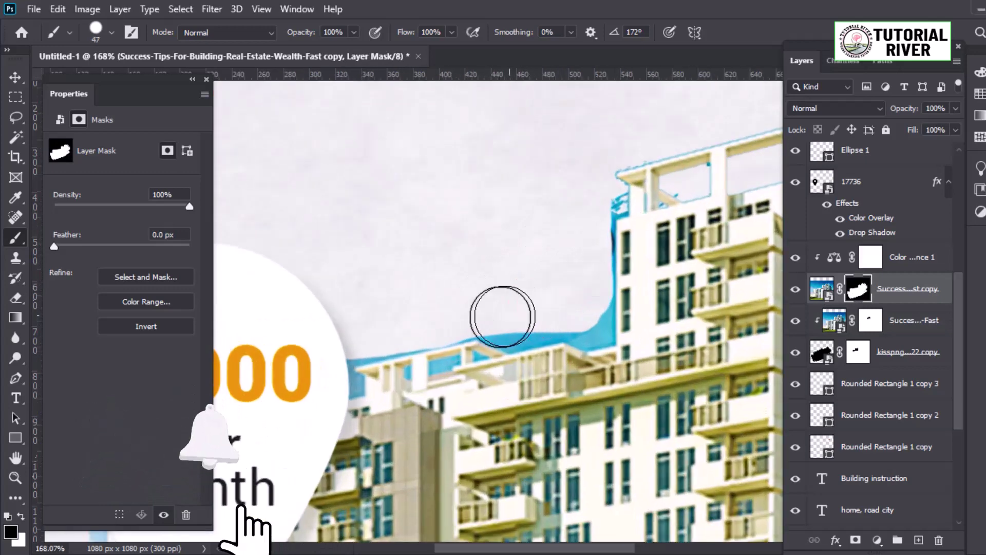
# Step: Magic Wand select the leftover blue sky along the edge on the underlying building photo
pyautogui.click(795, 288)
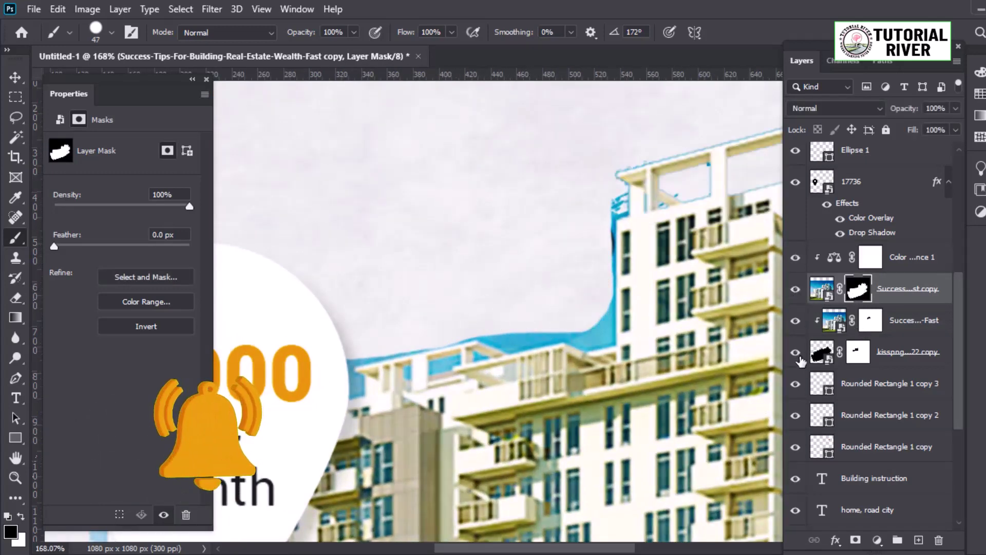
pyautogui.click(858, 352)
pyautogui.press('[')
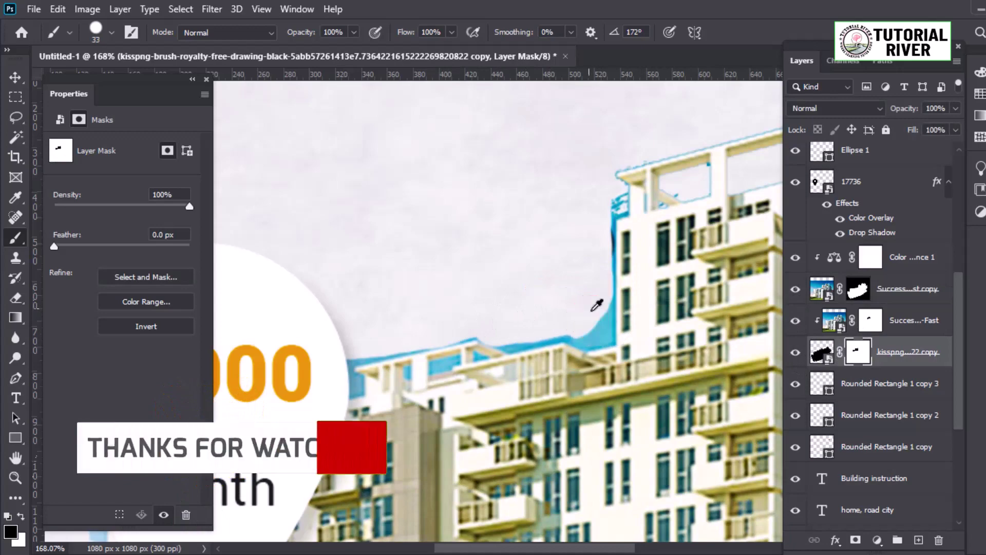
pyautogui.click(834, 320)
pyautogui.press('w')
pyautogui.click(357, 361)
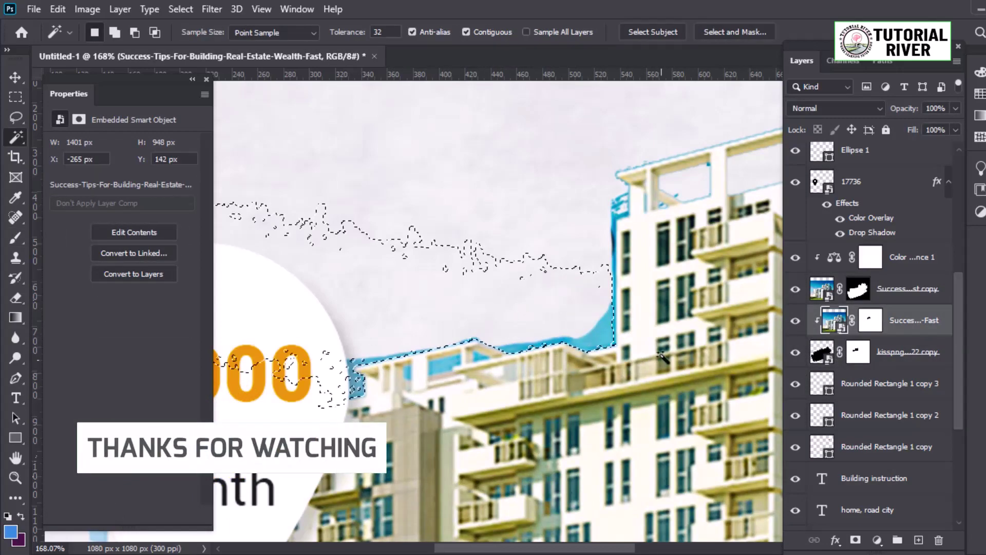
pyautogui.scroll(-3, 672, 271)
pyautogui.moveTo(672, 271); pyautogui.dragTo(701, 270)
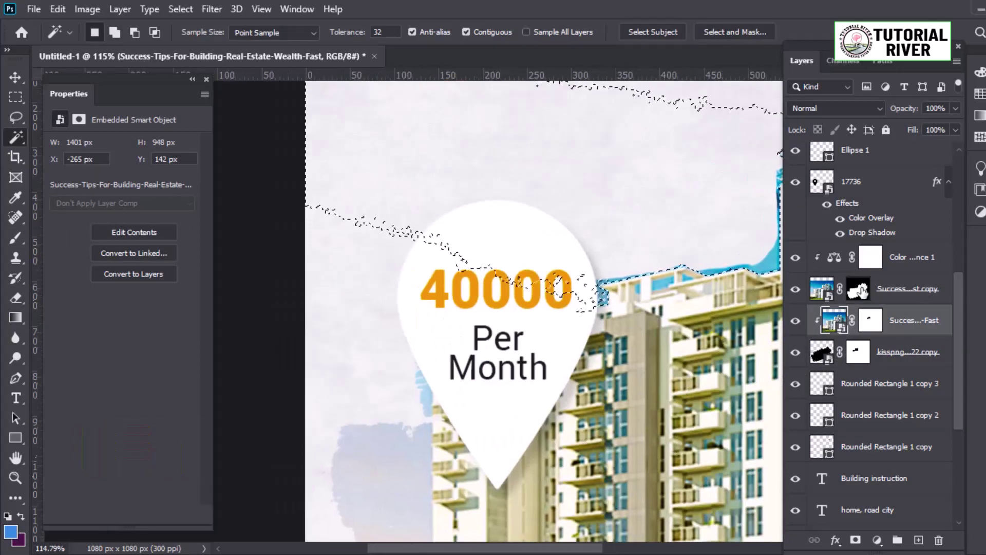
# Step: Hide the selected blue sky in the brush-stroke layer's mask, then reselect it
pyautogui.click(858, 289)
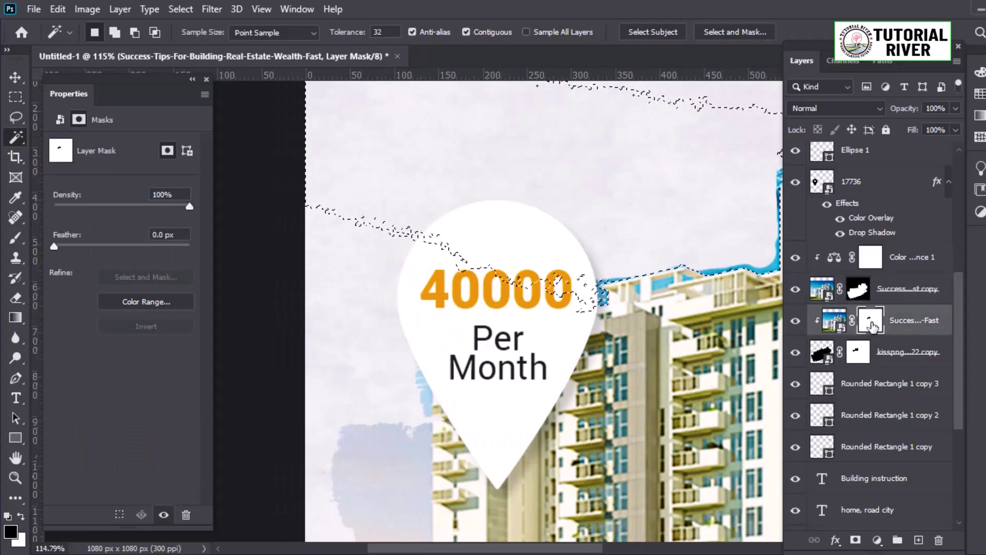
pyautogui.click(856, 352)
pyautogui.hotkey('ctrl', 'd')
pyautogui.scroll(-2, 471, 279)
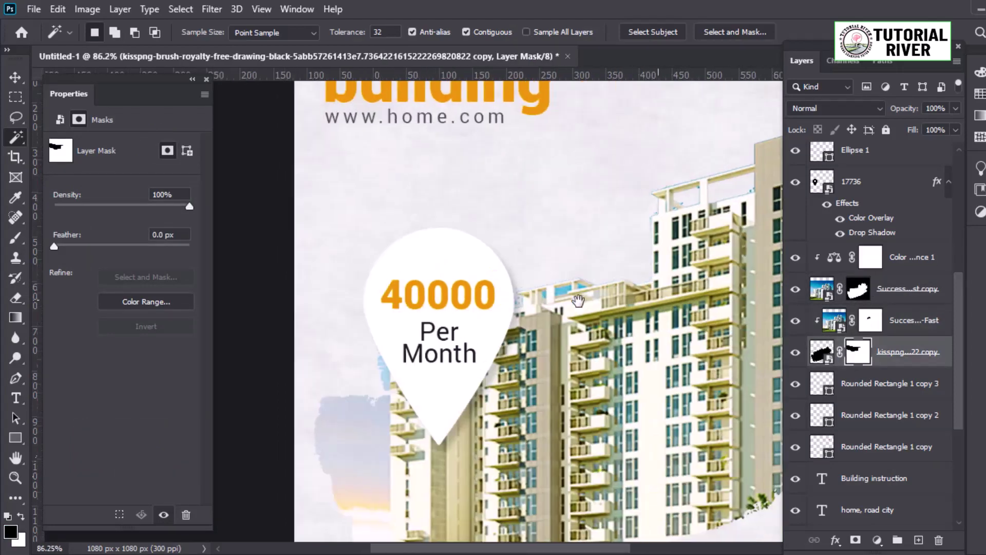
pyautogui.scroll(-2, 471, 279)
pyautogui.scroll(1, 471, 279)
pyautogui.scroll(5, 471, 279)
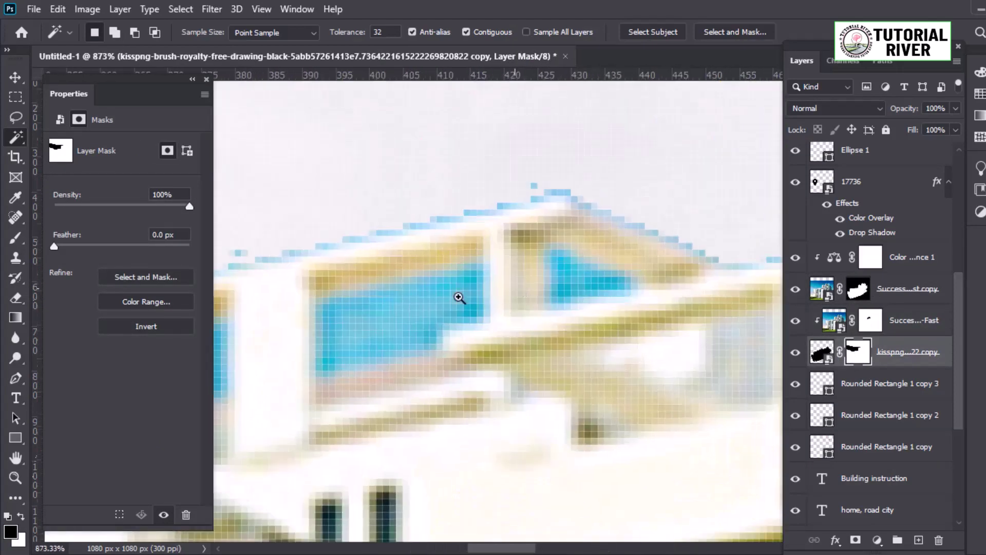
pyautogui.scroll(2, 529, 293)
pyautogui.hotkey('ctrl', 'shift', 'd')
# Step: Select the blue rooftop window areas and delete them in the building photo copy's mask
pyautogui.click(818, 291)
pyautogui.click(526, 327)
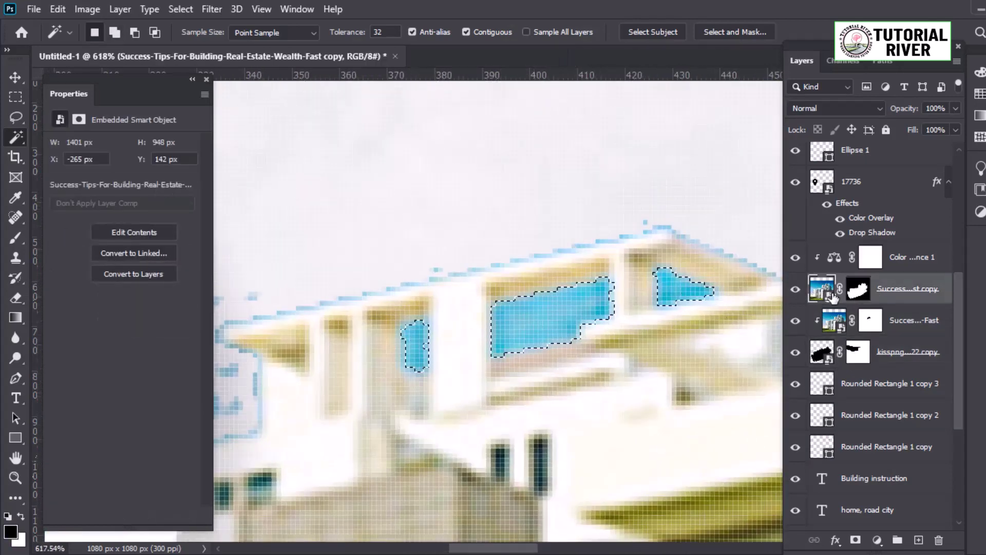
pyautogui.click(855, 351)
pyautogui.click(858, 289)
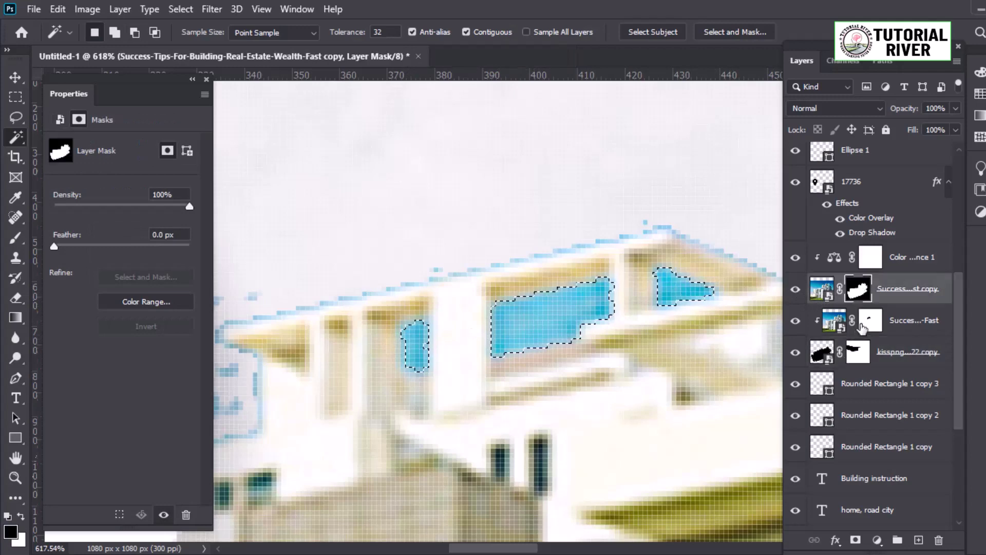
pyautogui.press('Delete')
pyautogui.scroll(-3, 591, 279)
pyautogui.scroll(-2, 642, 311)
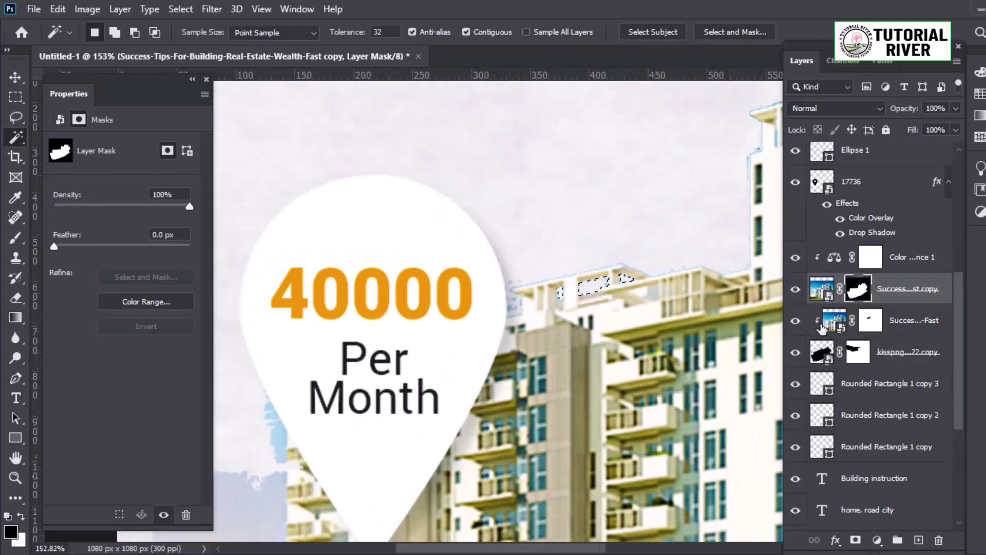
pyautogui.scroll(2, 629, 261)
# Step: Toggle the lower photo layer off and on to compare the cleaned rooftop
pyautogui.click(796, 320)
pyautogui.click(796, 351)
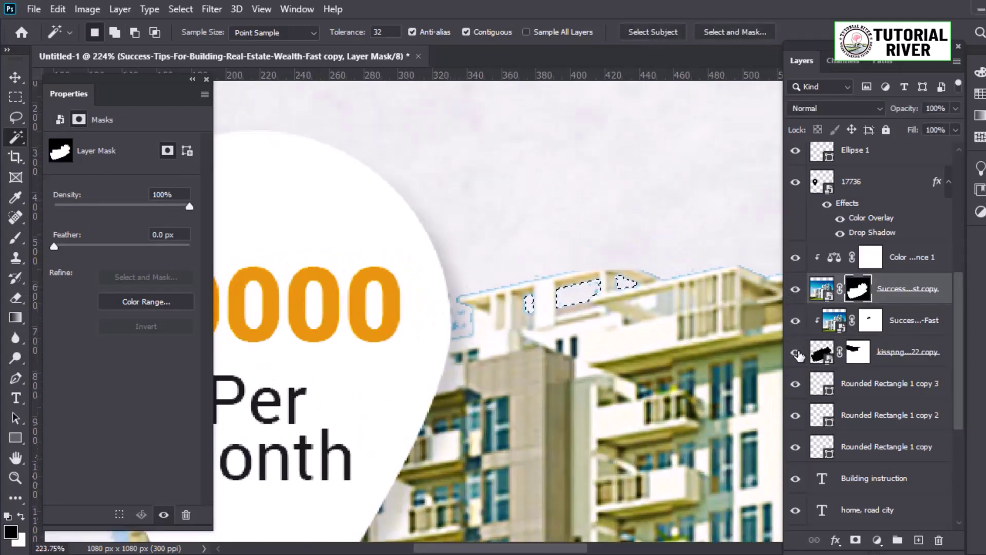
pyautogui.scroll(-5, 581, 281)
pyautogui.scroll(3, 554, 285)
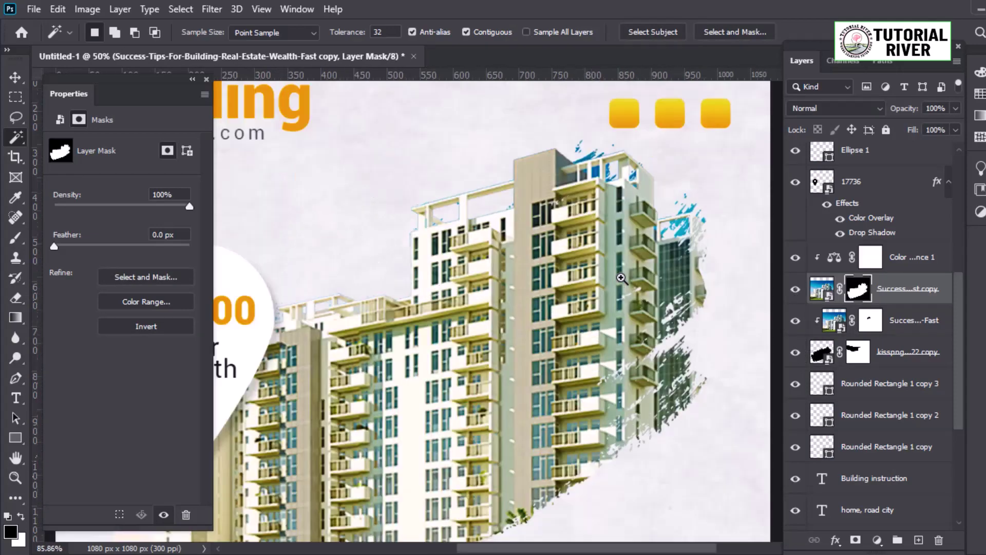
pyautogui.scroll(-2, 536, 288)
pyautogui.click(15, 77)
pyautogui.scroll(2, 514, 328)
# Step: Stamp all visible layers into a new merged layer and convert it to a smart object
pyautogui.scroll(-3, 514, 329)
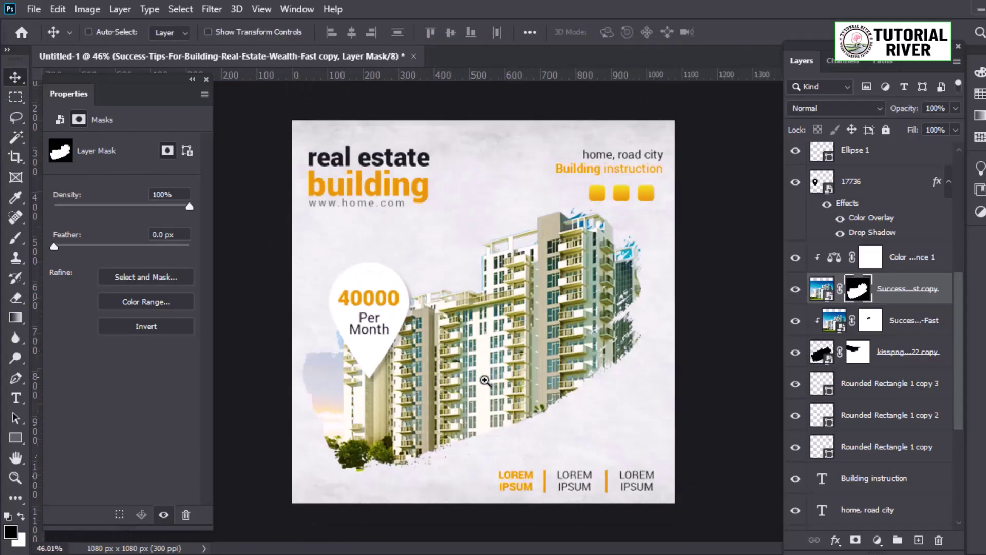
pyautogui.scroll(1, 514, 329)
pyautogui.scroll(-1, 555, 355)
pyautogui.scroll(-1, 540, 270)
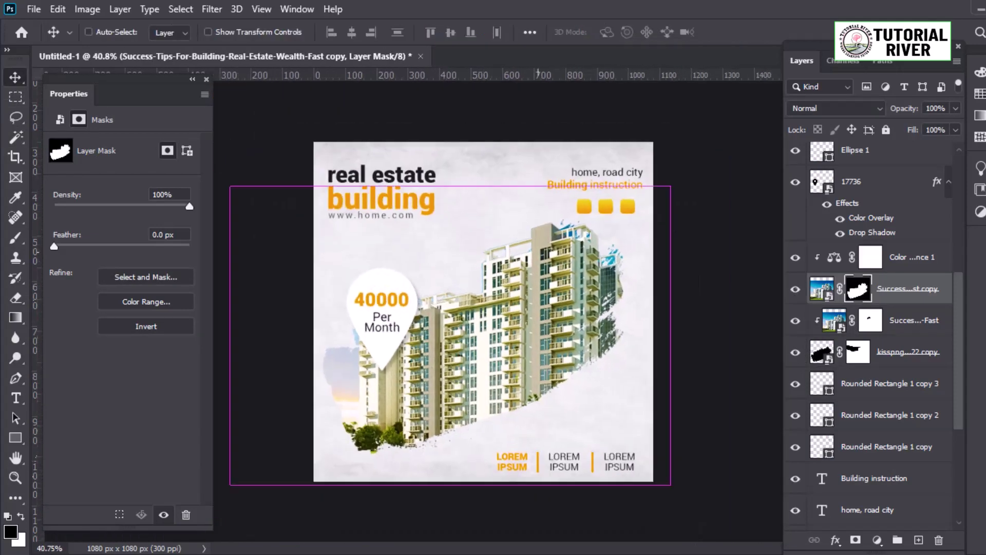
pyautogui.scroll(3, 873, 308)
pyautogui.scroll(2, 873, 256)
pyautogui.click(879, 157)
pyautogui.click(872, 218)
pyautogui.hotkey('ctrl', 'shift', 'alt', 'e')
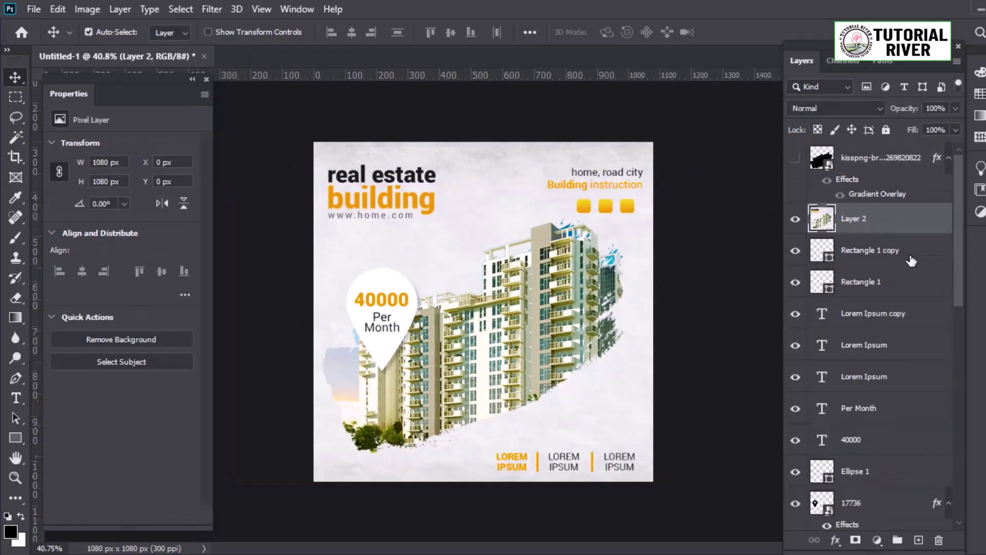
pyautogui.rightClick(891, 219)
pyautogui.click(716, 215)
# Step: In Camera Raw, reset exposure, warm the temperature, lift highlights and lower whites
pyautogui.click(211, 9)
pyautogui.click(252, 102)
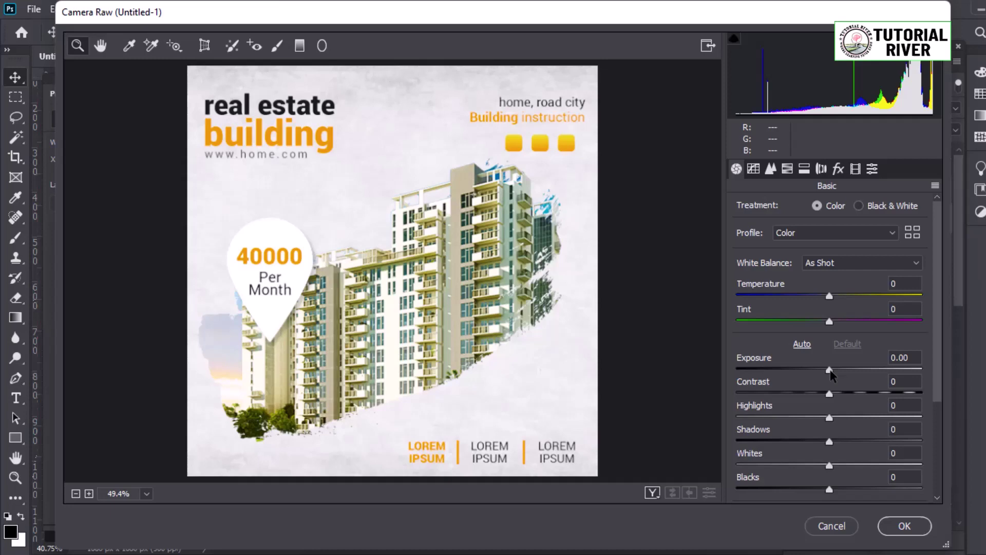
pyautogui.click(828, 370)
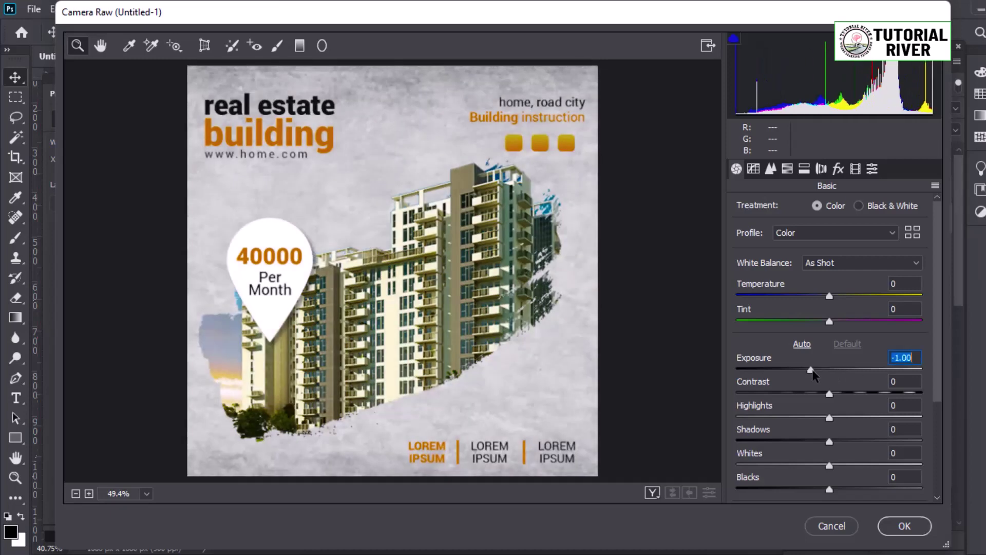
pyautogui.moveTo(829, 296); pyautogui.dragTo(838, 297)
pyautogui.moveTo(832, 413); pyautogui.dragTo(835, 416)
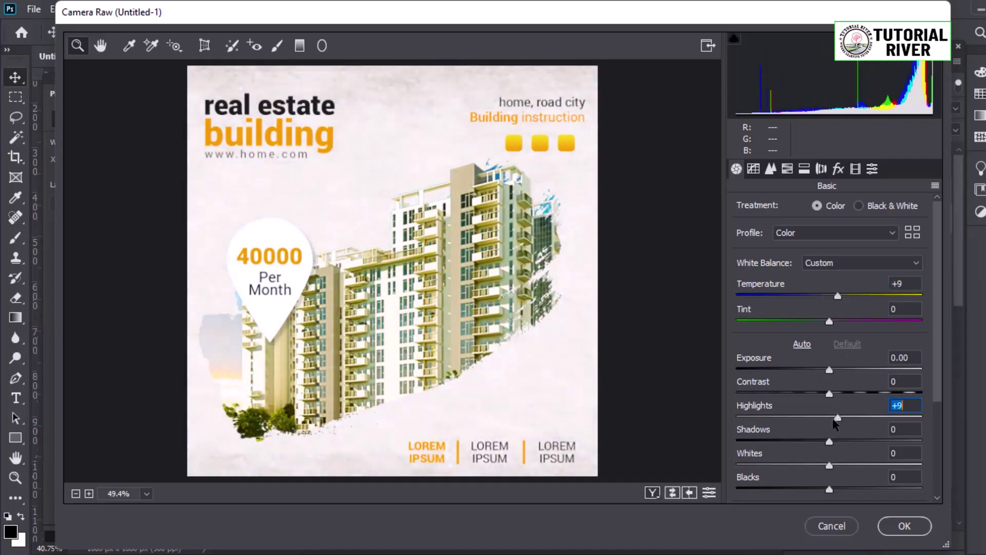
pyautogui.moveTo(828, 465); pyautogui.dragTo(819, 465)
pyautogui.scroll(-3, 821, 462)
pyautogui.moveTo(829, 415); pyautogui.dragTo(857, 415)
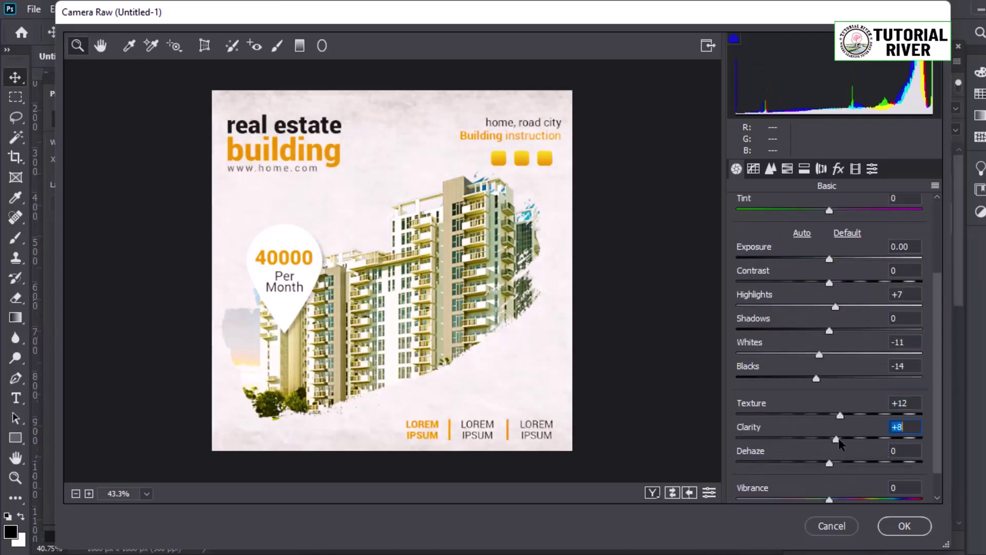
# Step: Add dehaze and vibrance, raise saturation to +20, and compare before and after
pyautogui.moveTo(864, 462); pyautogui.dragTo(844, 462)
pyautogui.scroll(-1, 589, 434)
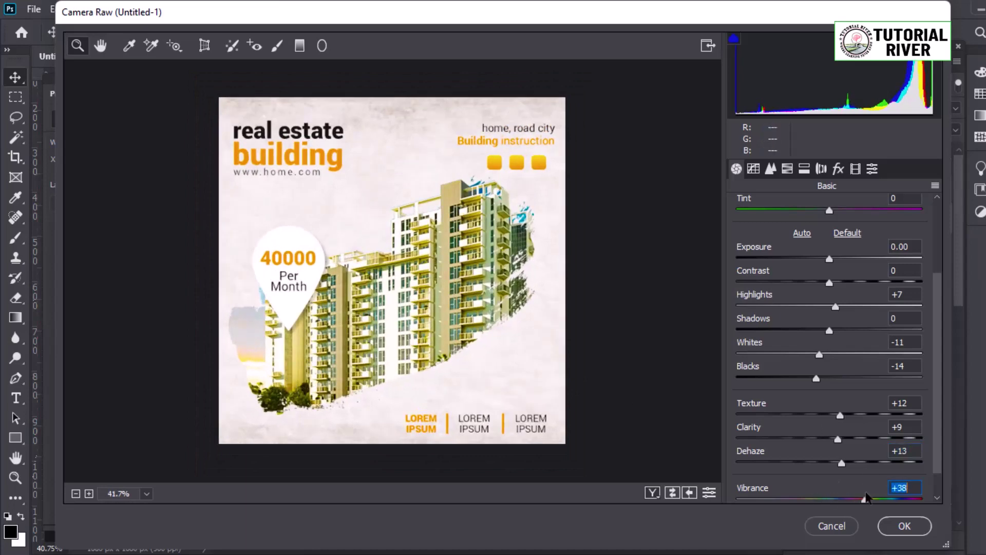
pyautogui.moveTo(866, 497); pyautogui.dragTo(845, 497)
pyautogui.scroll(-1, 841, 478)
pyautogui.click(849, 489)
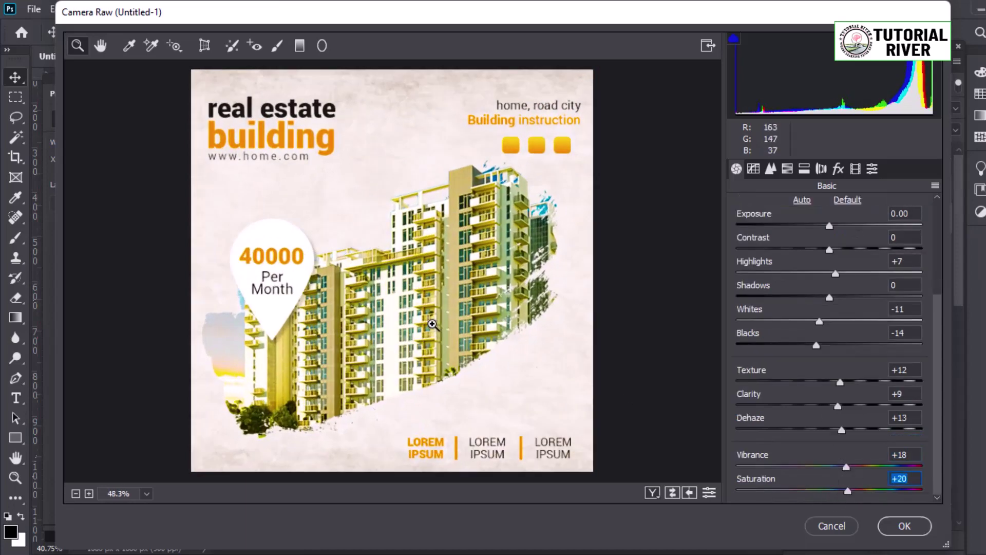
pyautogui.scroll(1, 429, 333)
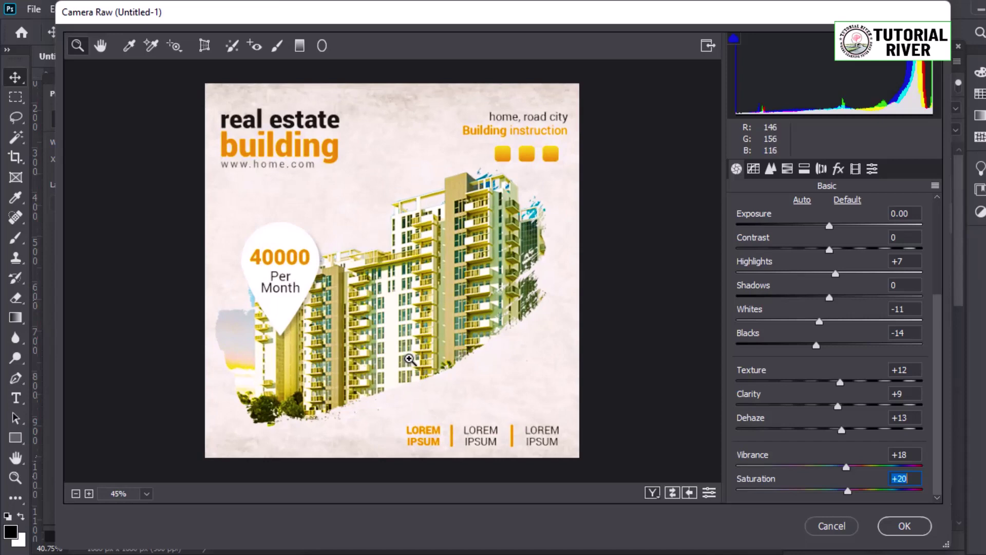
pyautogui.click(653, 493)
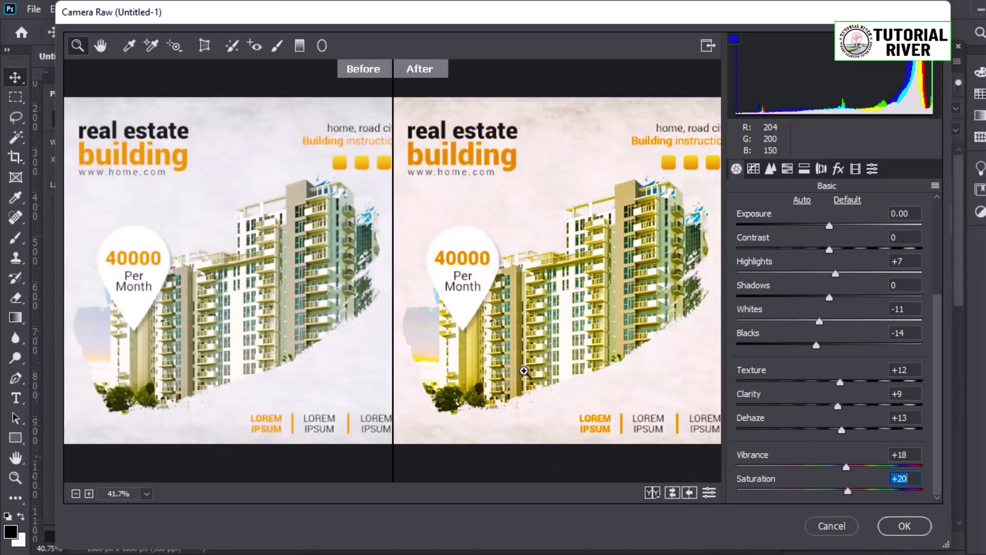